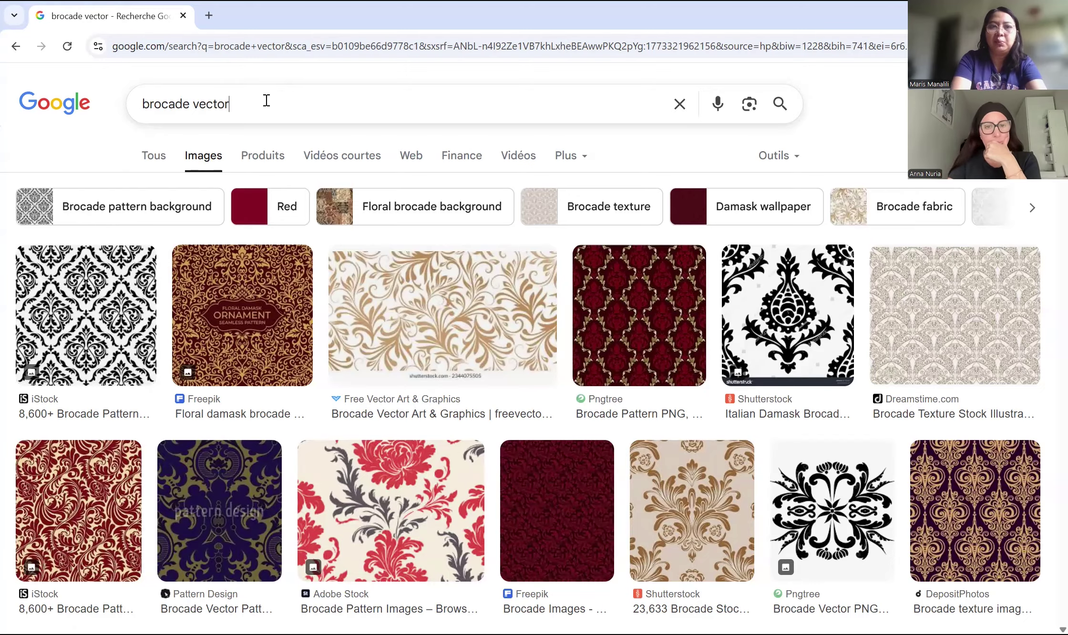
Search Google Images for "brocade black and white vector" and open the iStock black-and-white damask pattern result
key("BackSpace")
key("BackSpace")
key("BackSpace")
key("BackSpace")
key("BackSpace")
key("BackSpace")
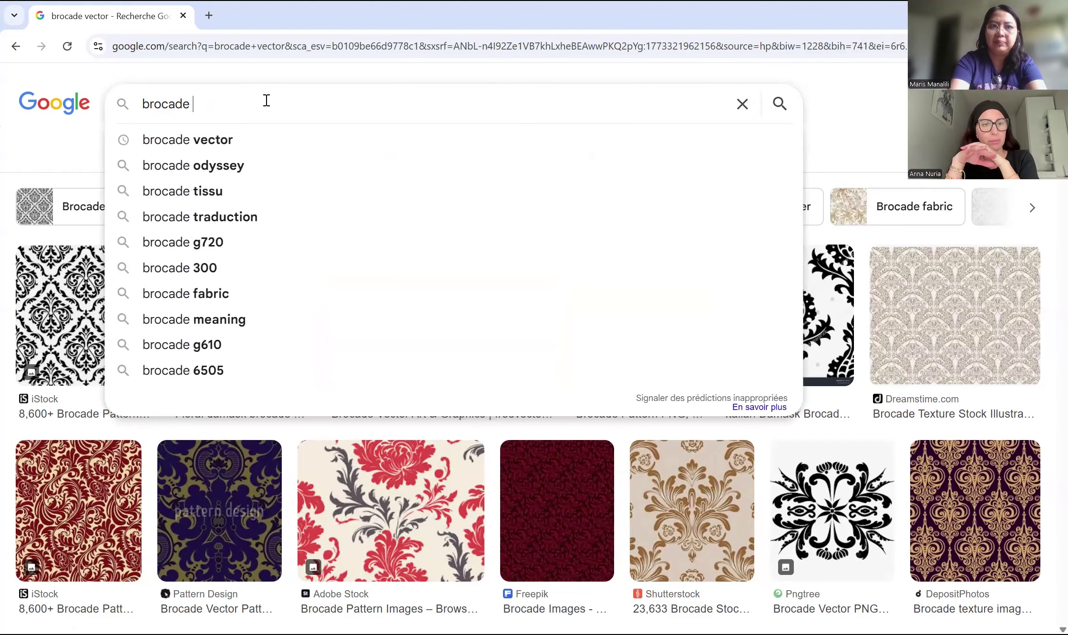
type("black and white ")
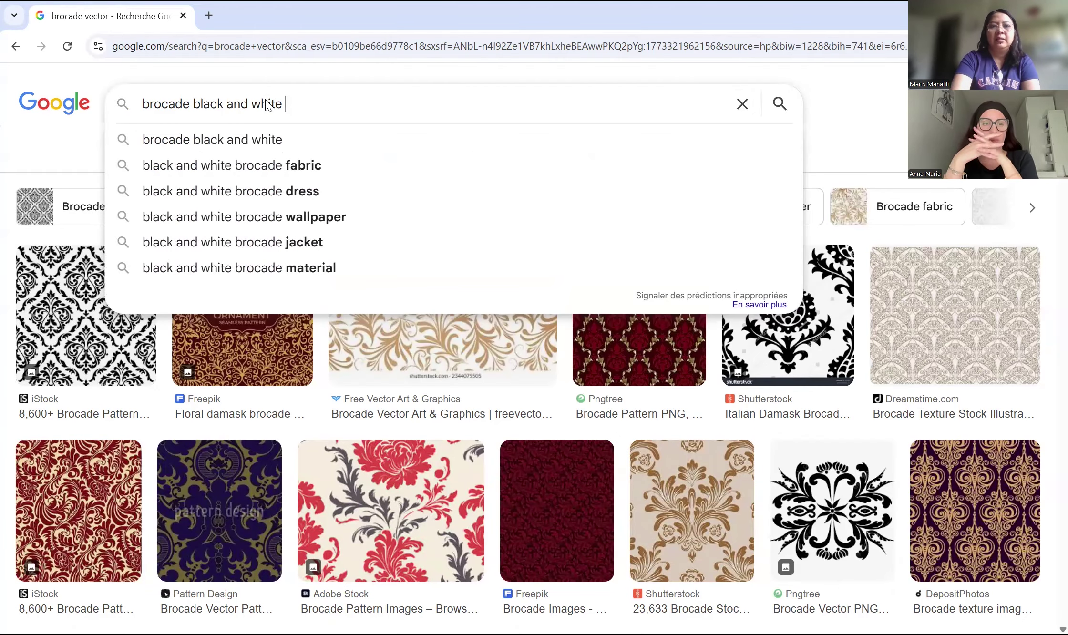
type("vector")
key("Return")
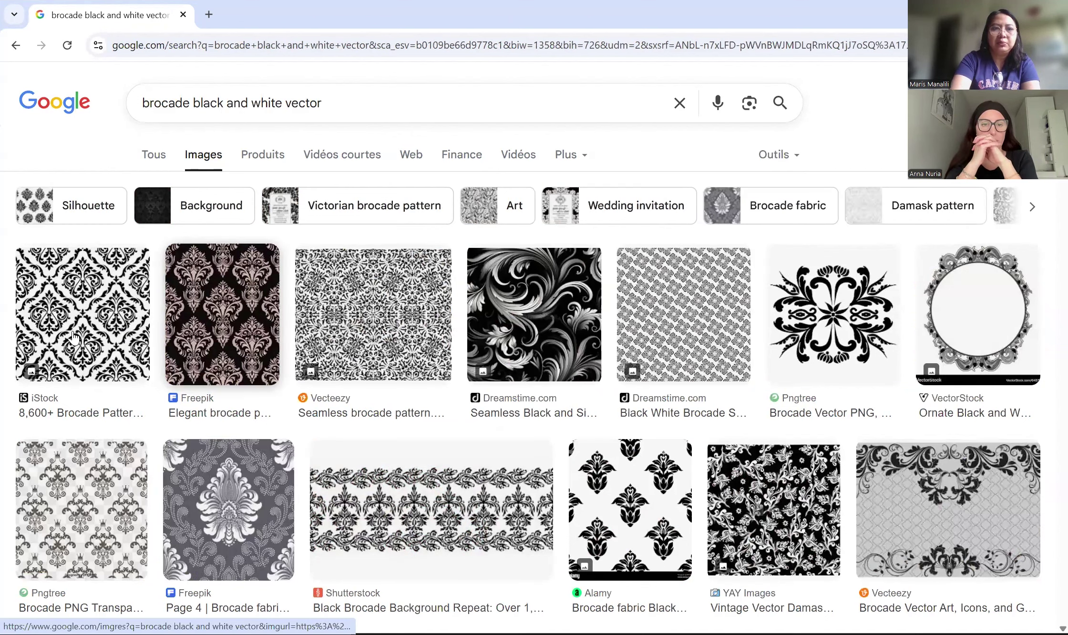
left_click(107, 323)
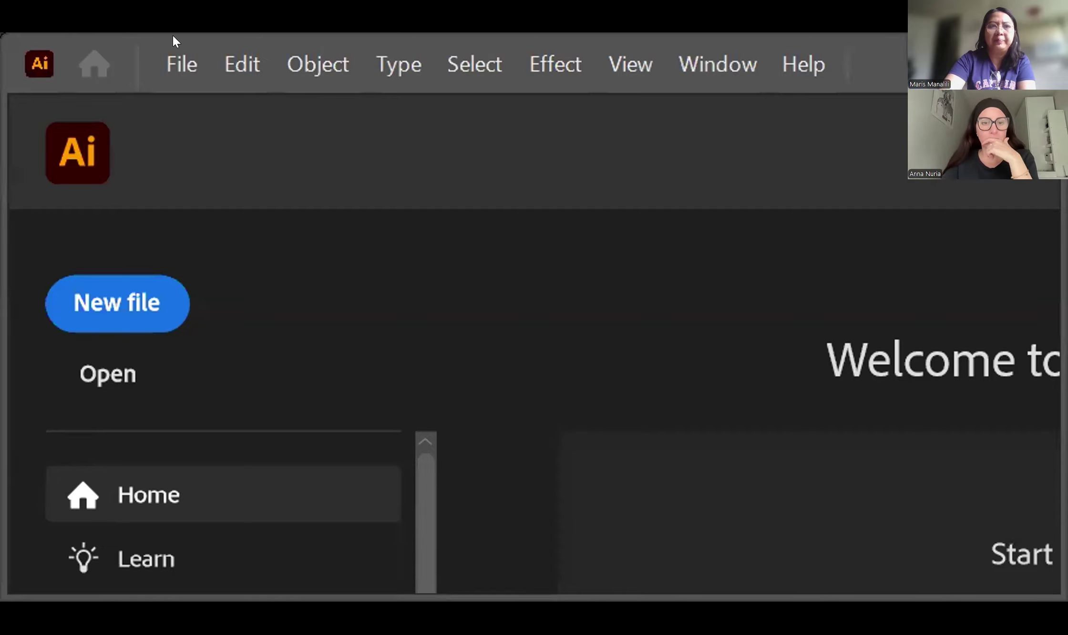
Switch to Illustrator and create a new Letter document in landscape orientation, 792 x 612 pt
double_click(195, 89)
key("ctrl+n")
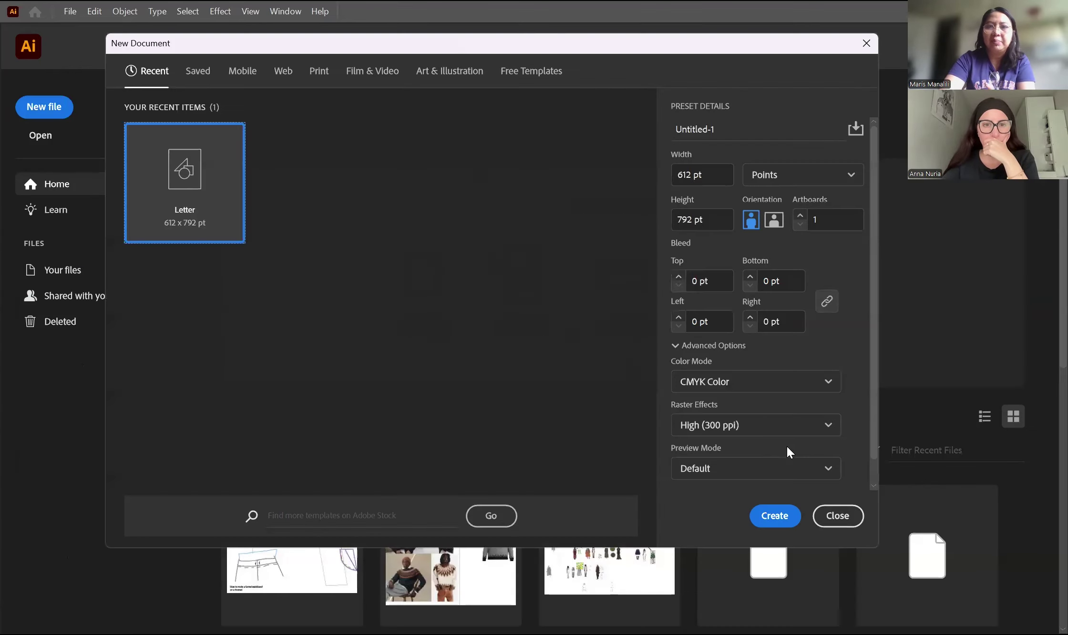
left_click(773, 220)
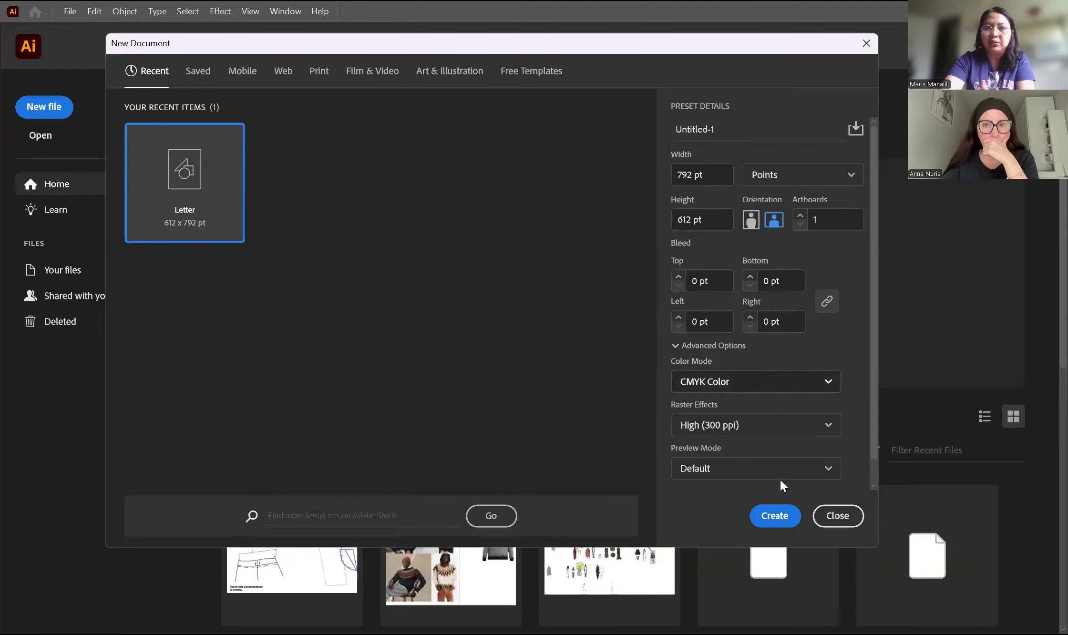
left_click(779, 519)
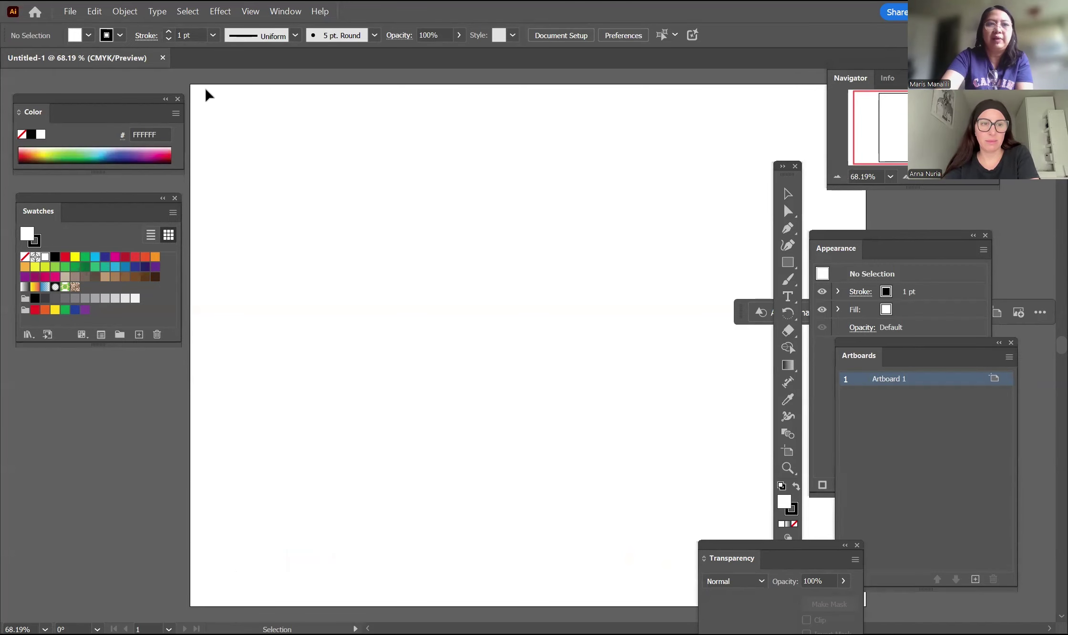
Open the brocade image "Screenshot 2026-03-12 144033.png" from the Screenshots folder in Pictures
left_click(70, 11)
left_click(99, 65)
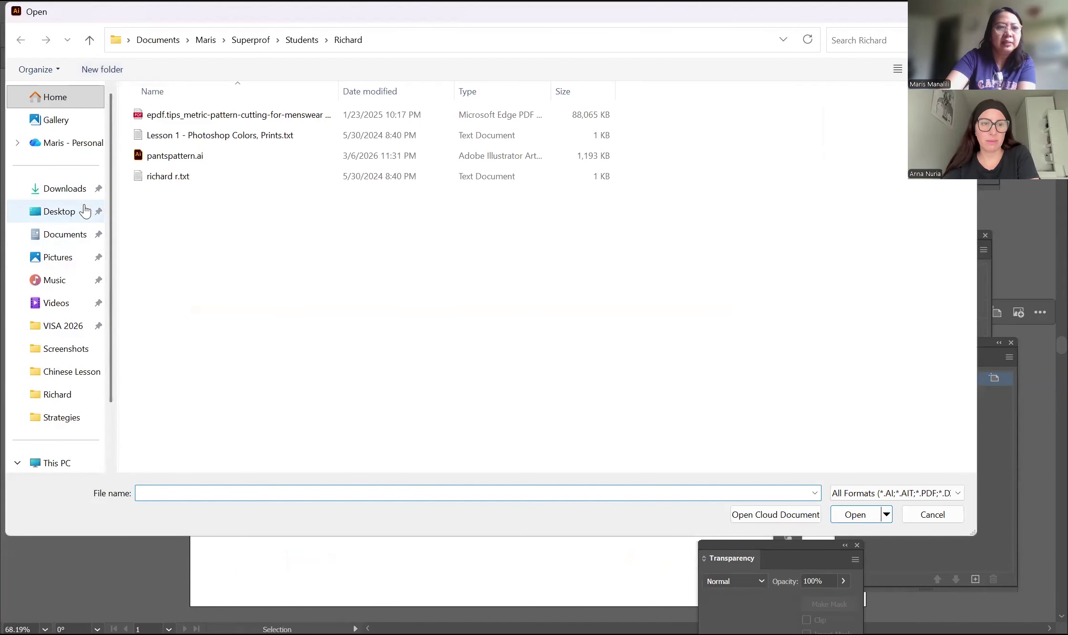
left_click(74, 236)
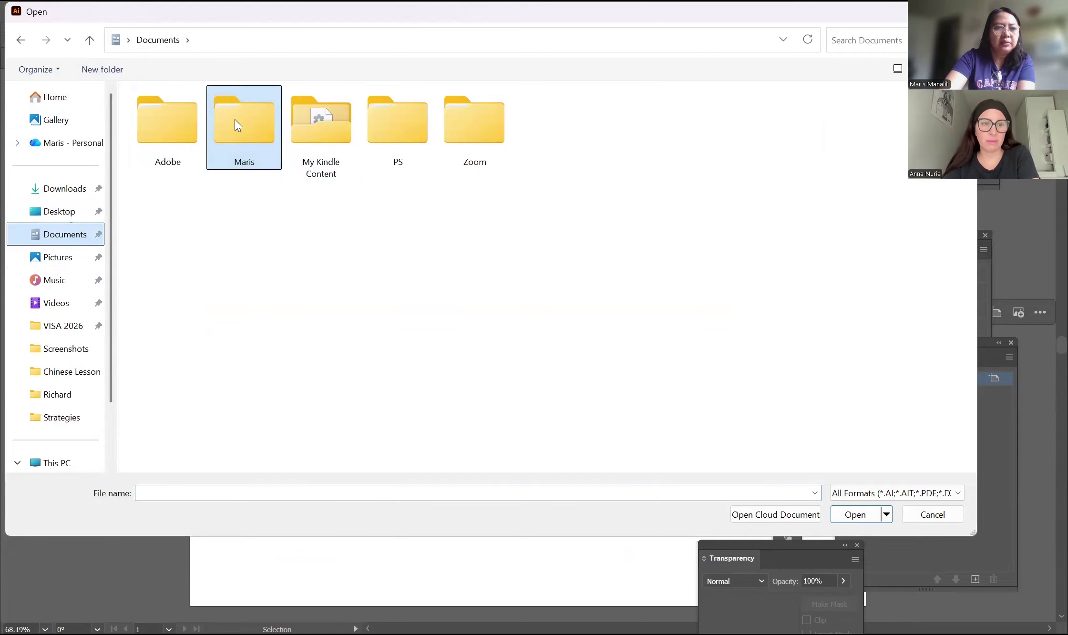
left_click(74, 262)
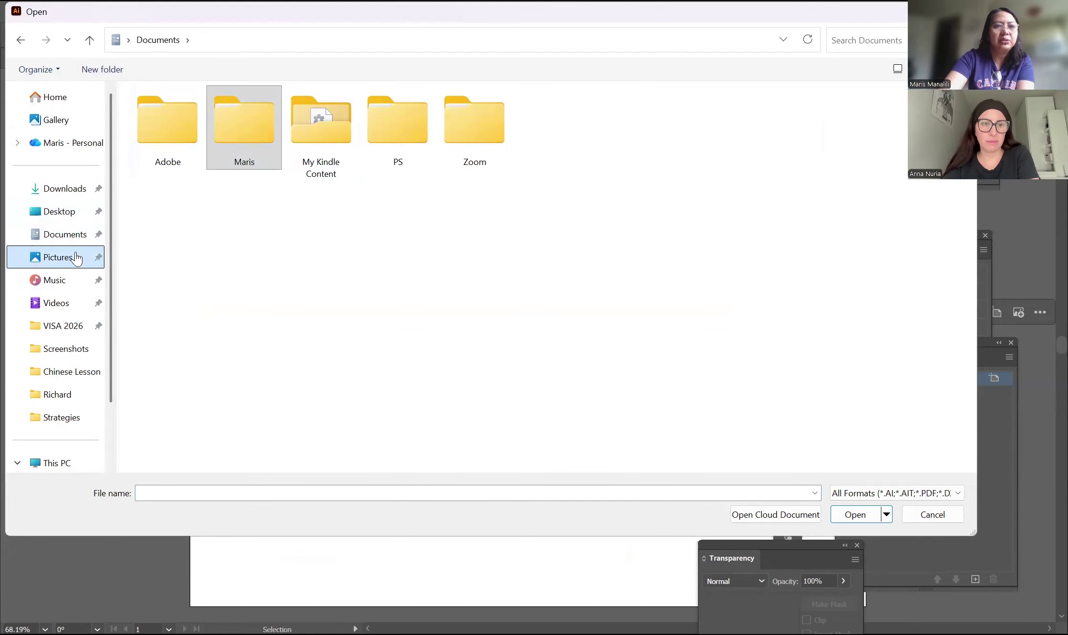
double_click(379, 142)
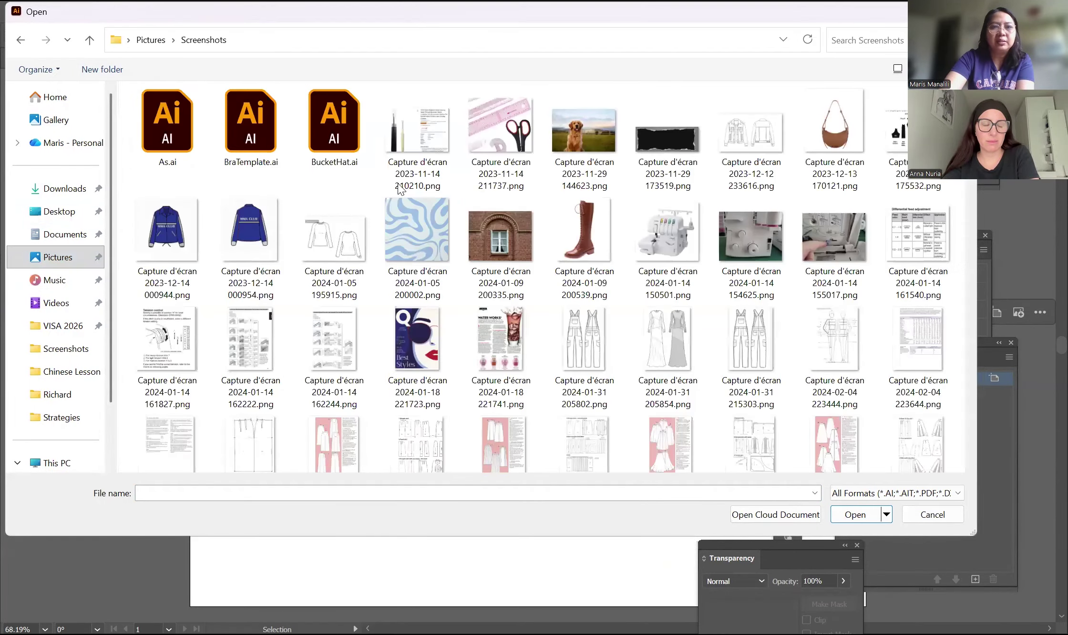
scroll(429, 201, "down", 10)
scroll(462, 142, "down", 5)
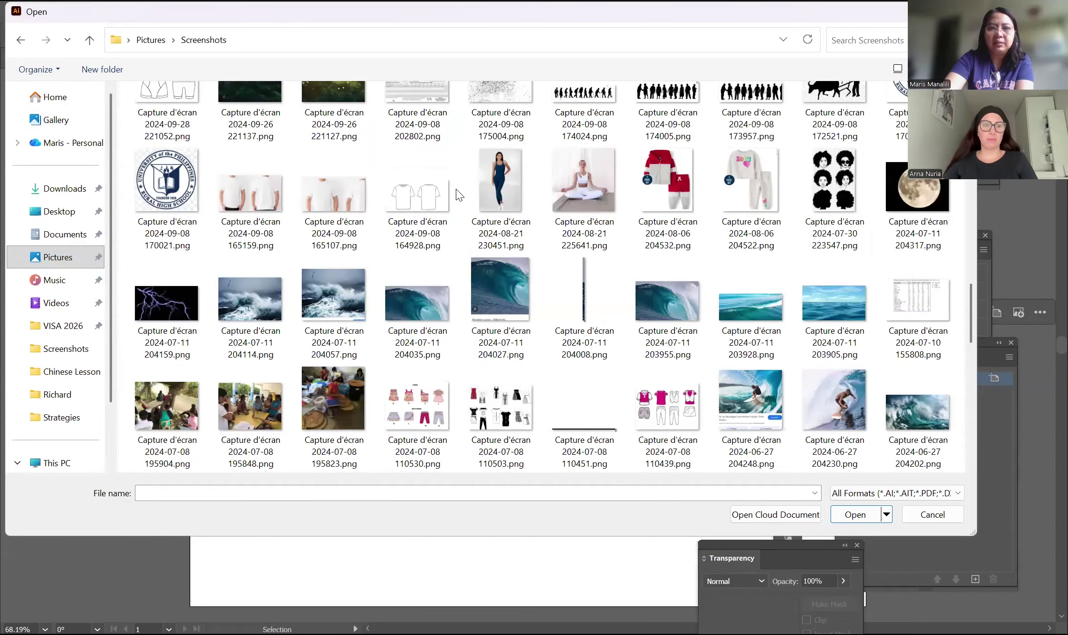
scroll(462, 143, "up", 3)
scroll(464, 209, "down", 1)
scroll(465, 208, "down", 10)
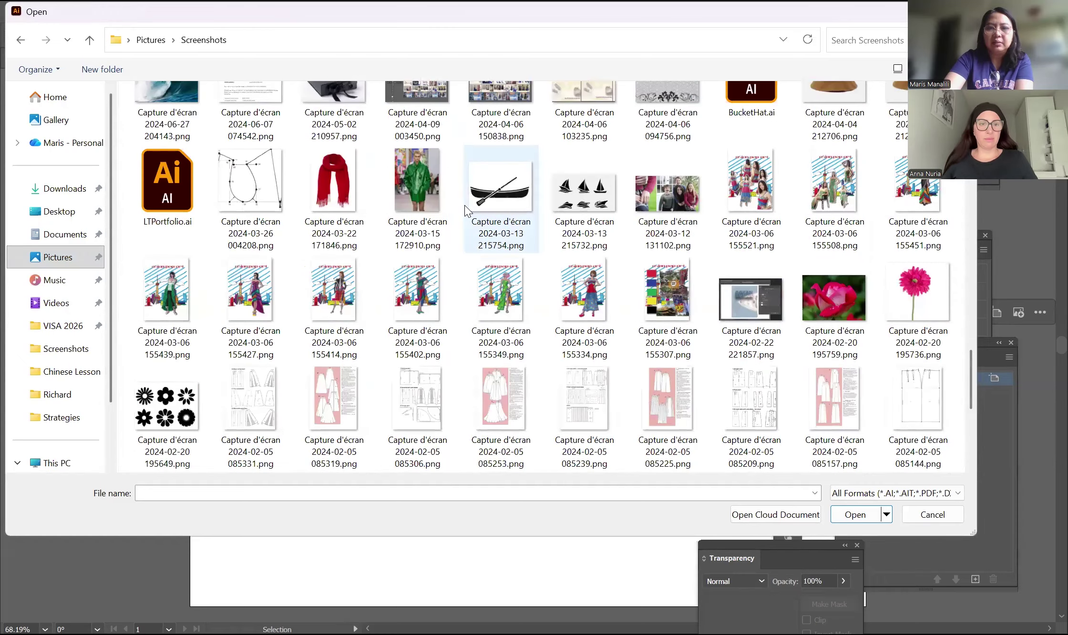
scroll(525, 267, "down", 5)
scroll(556, 264, "up", 15)
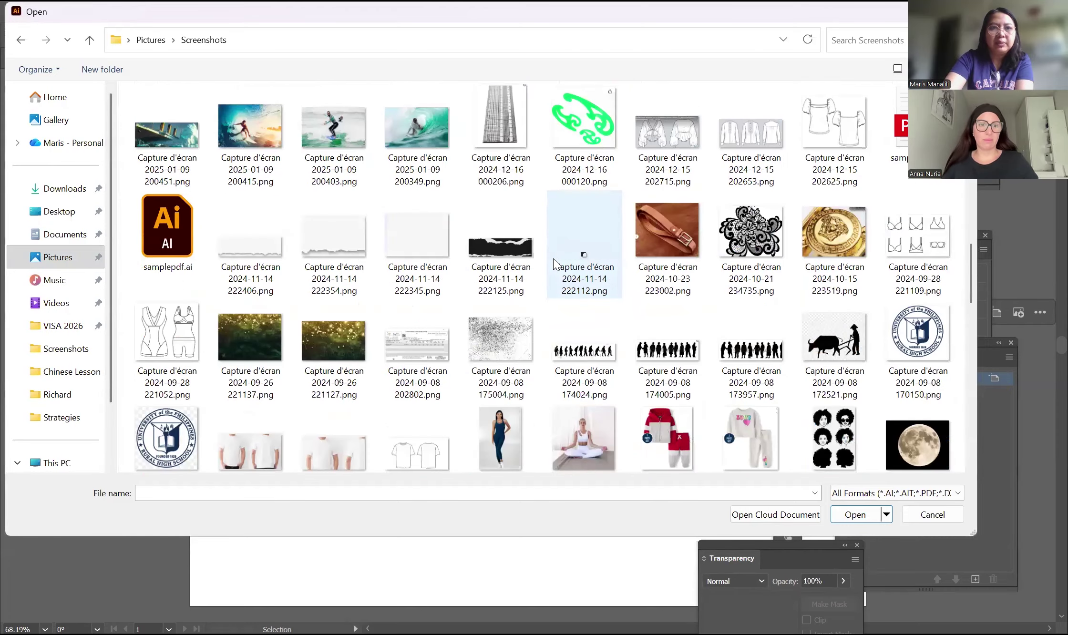
left_click(167, 135)
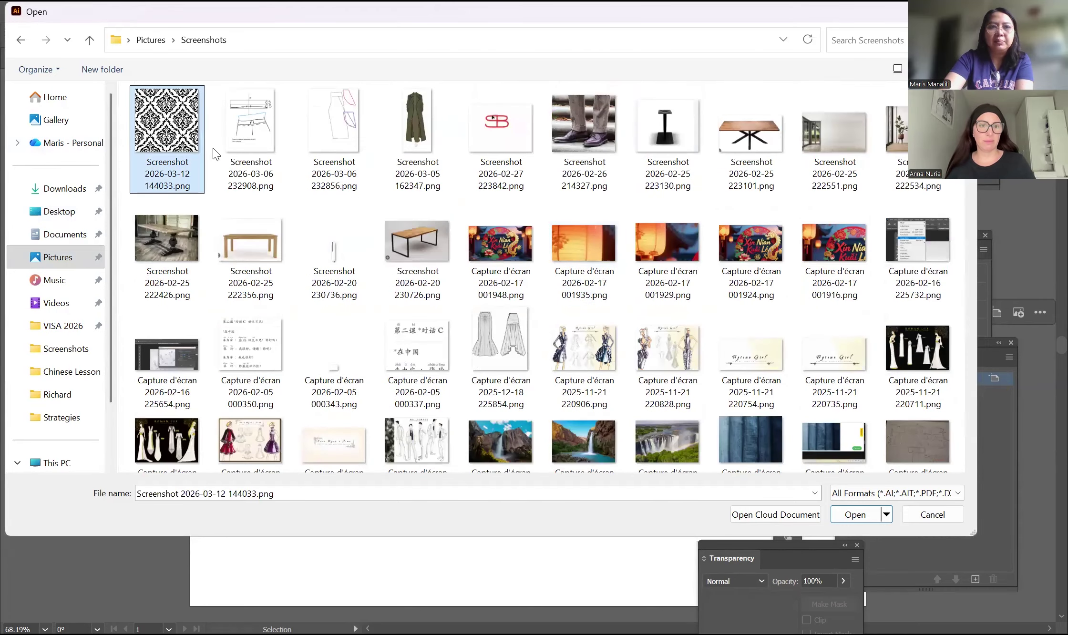
left_click(856, 517)
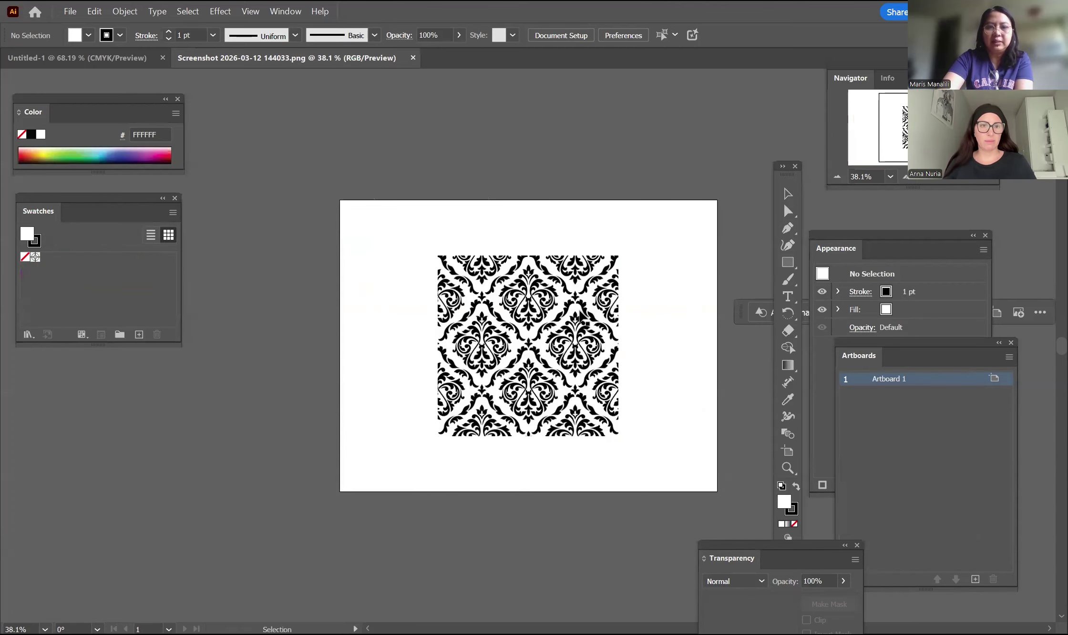
Convert the placed brocade image to vector paths with Image Trace Make and Expand, and deselect it
left_click(582, 314)
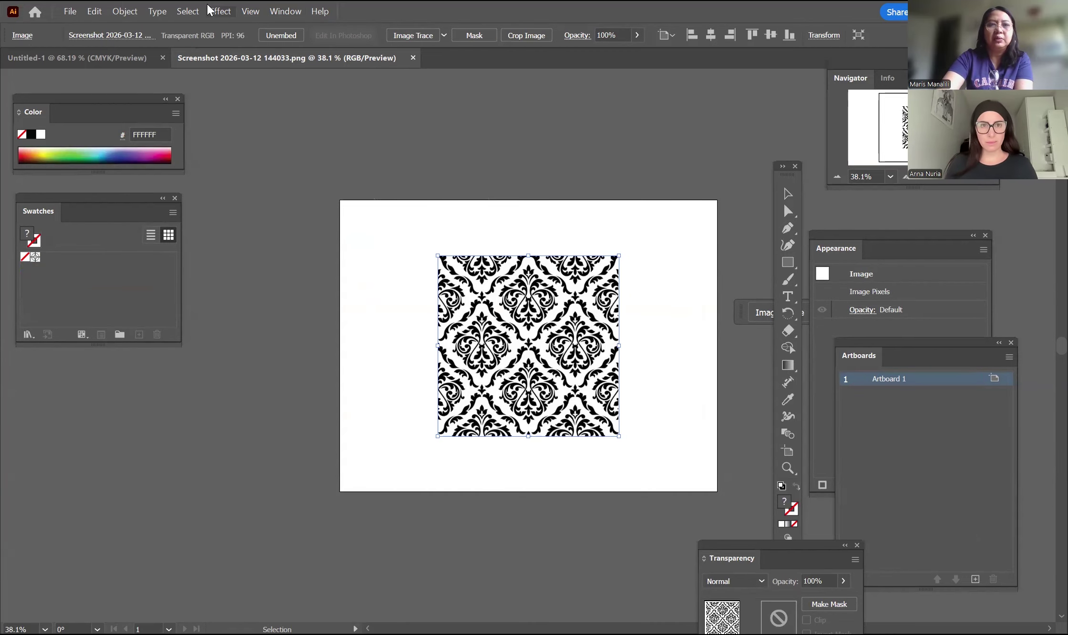
left_click(125, 12)
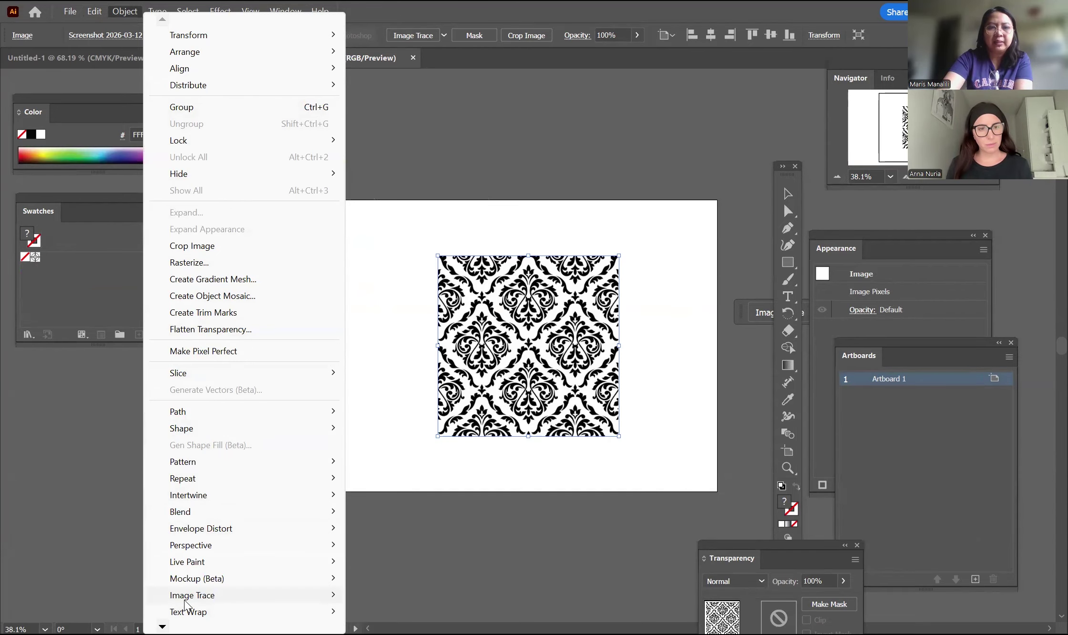
mouse_move(185, 600)
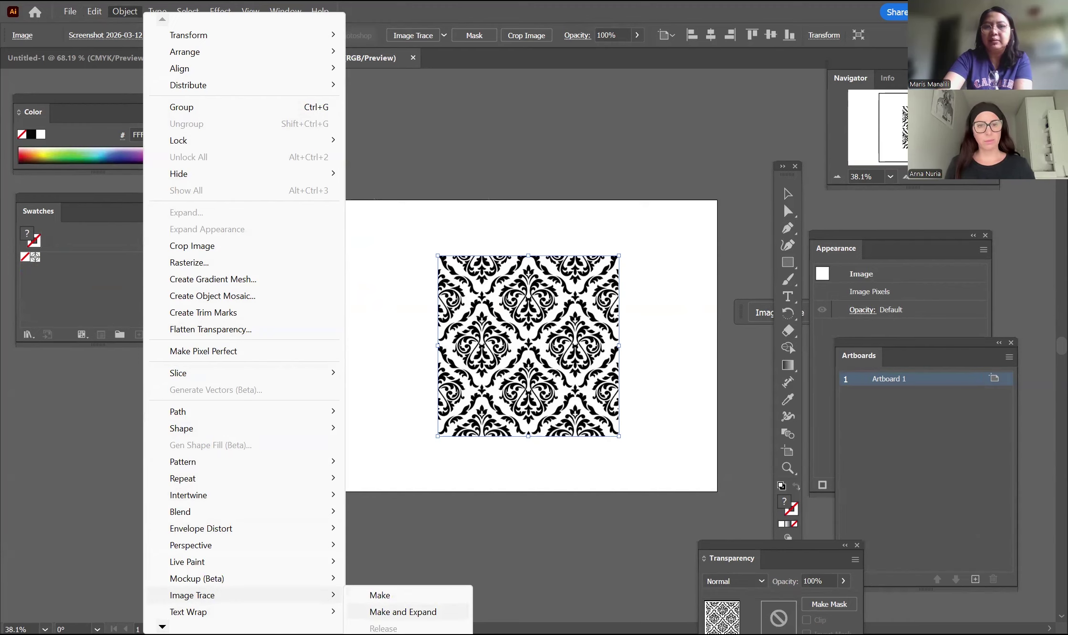
left_click(403, 612)
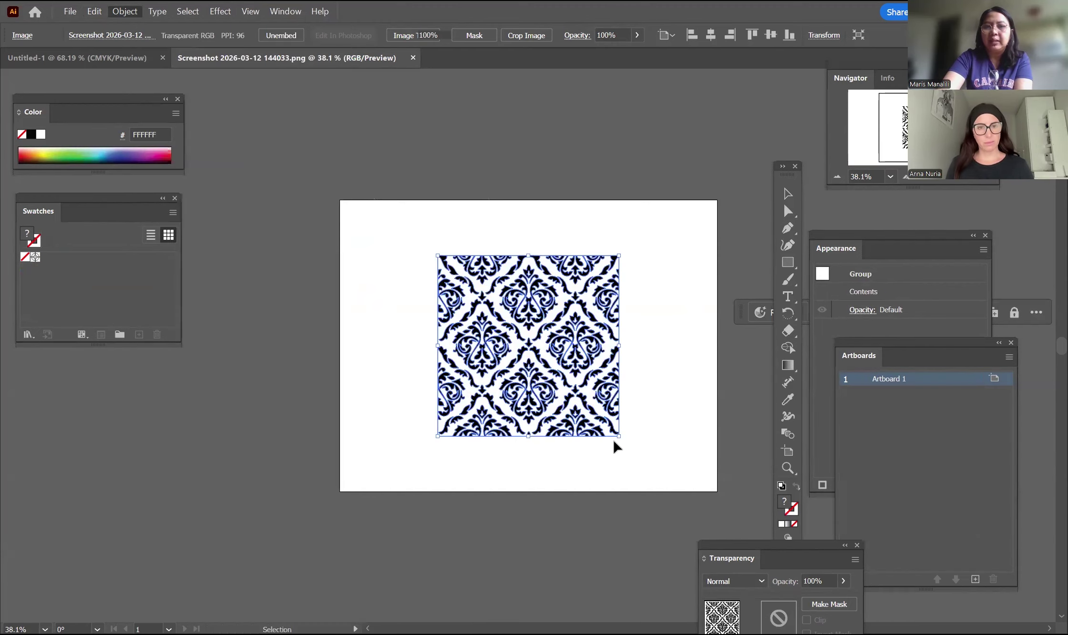
left_click(637, 539)
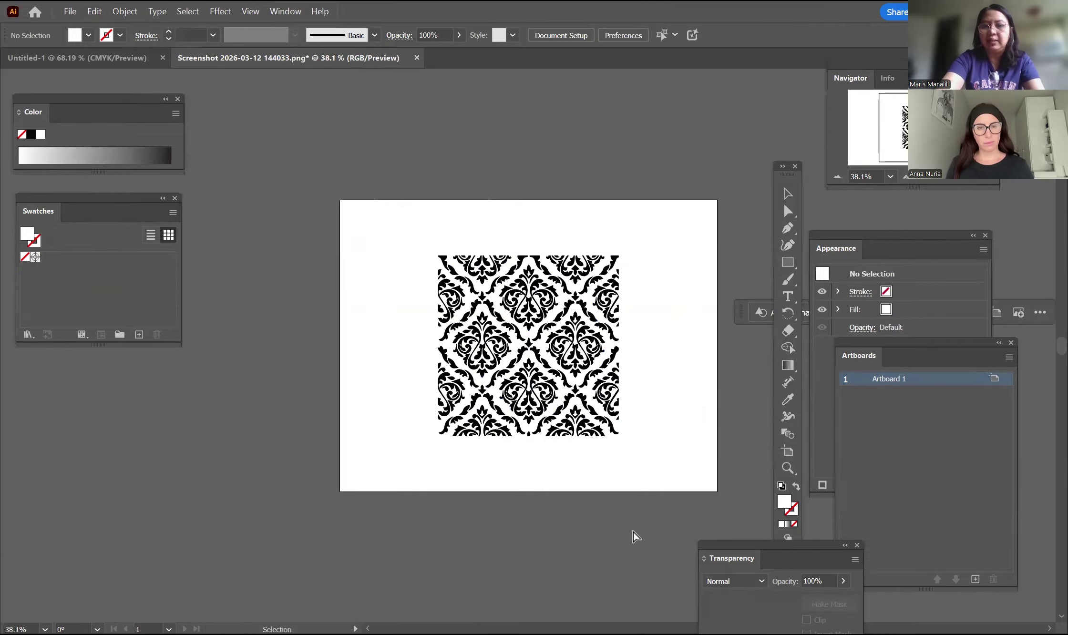
Select one black leaf shape of the traced pattern with Direct Selection and extend the selection to everything with the same fill color
key("ctrl+1")
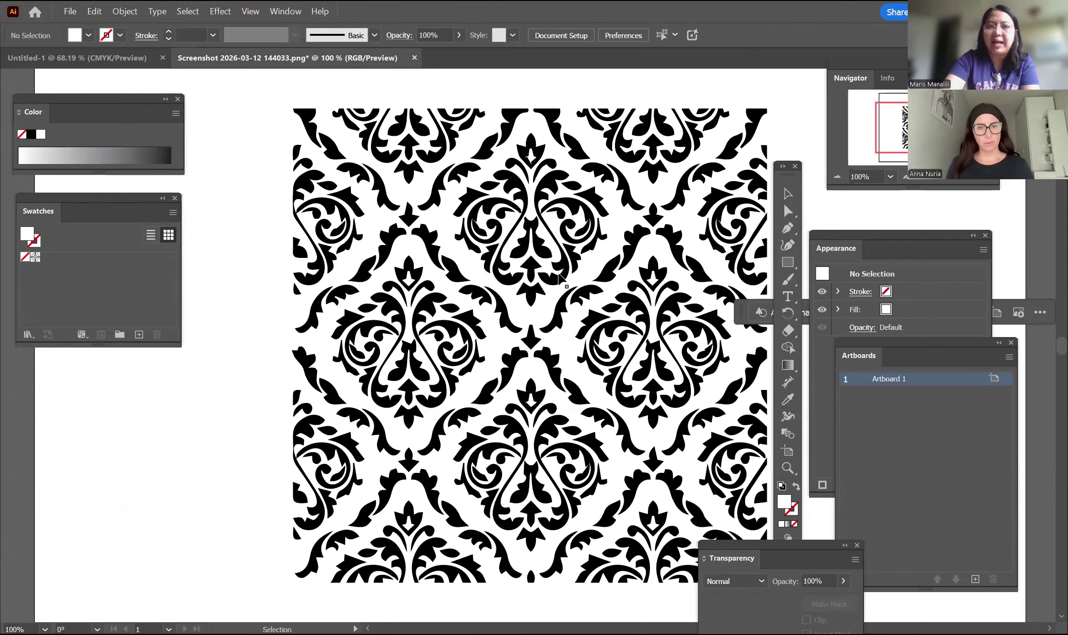
left_click(563, 282)
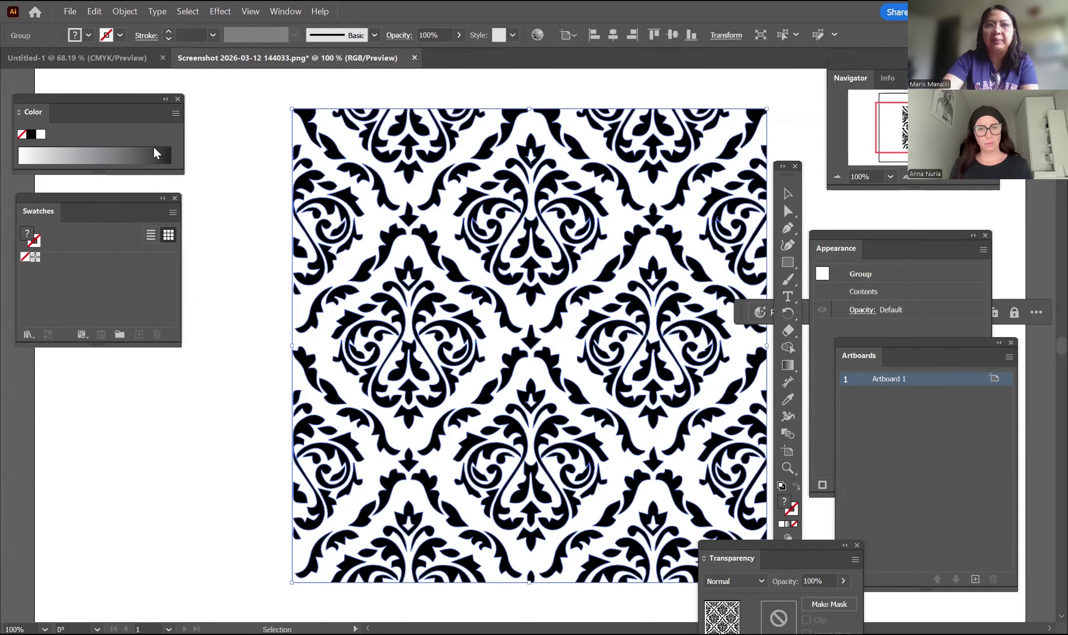
left_click(258, 192)
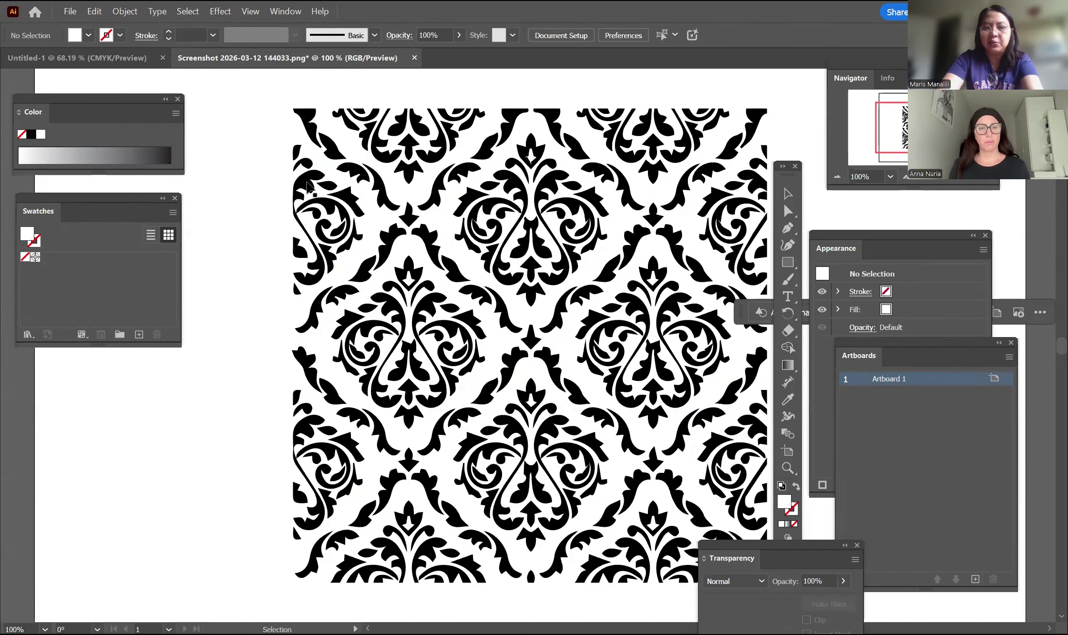
key("a")
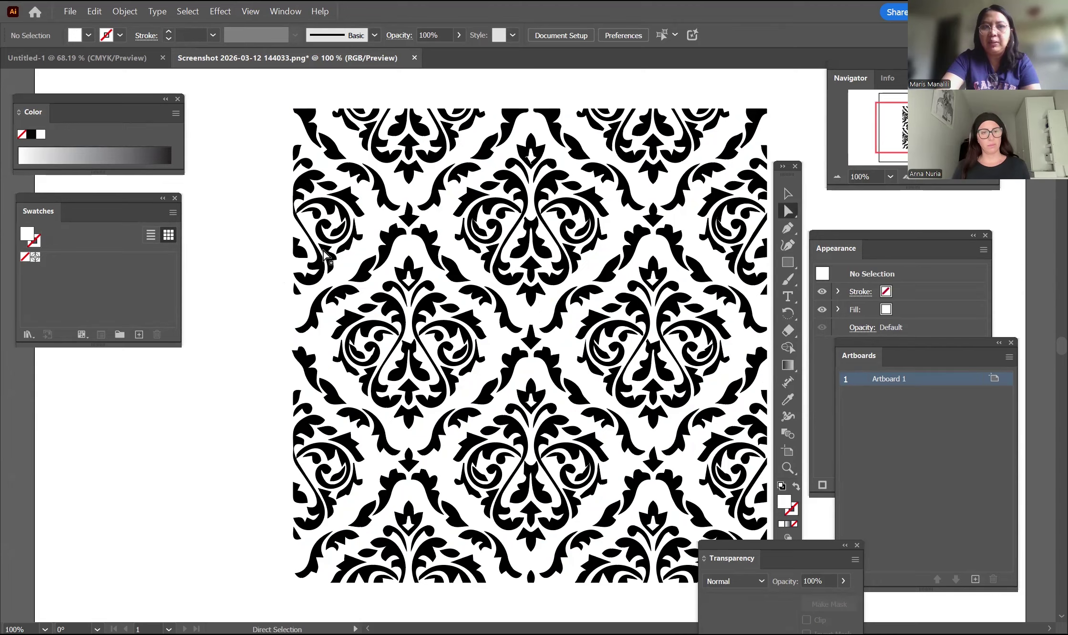
left_click(384, 191)
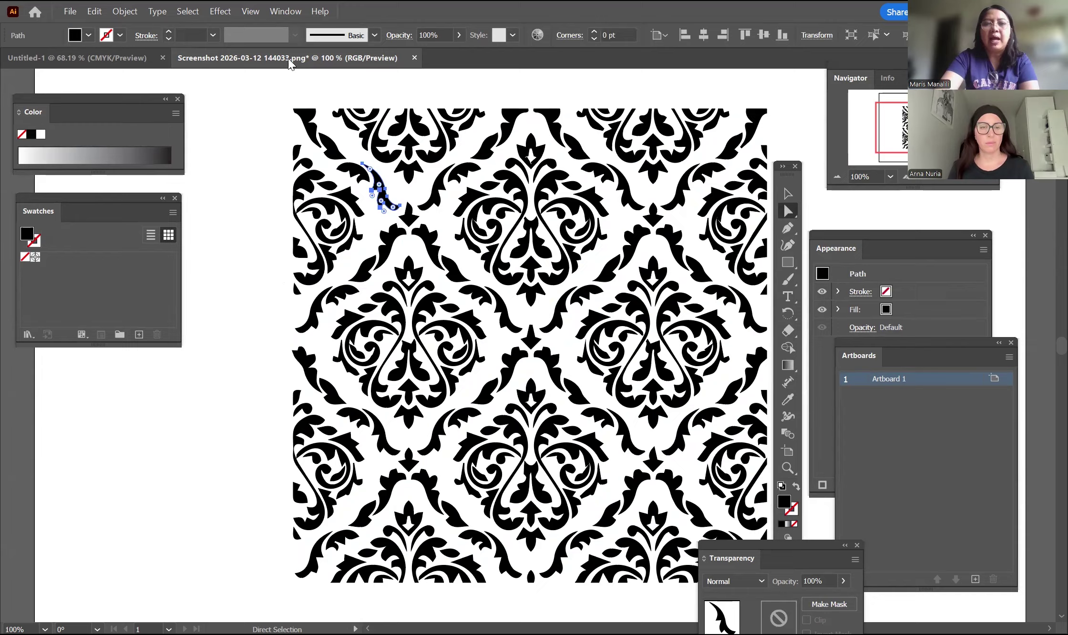
left_click(192, 14)
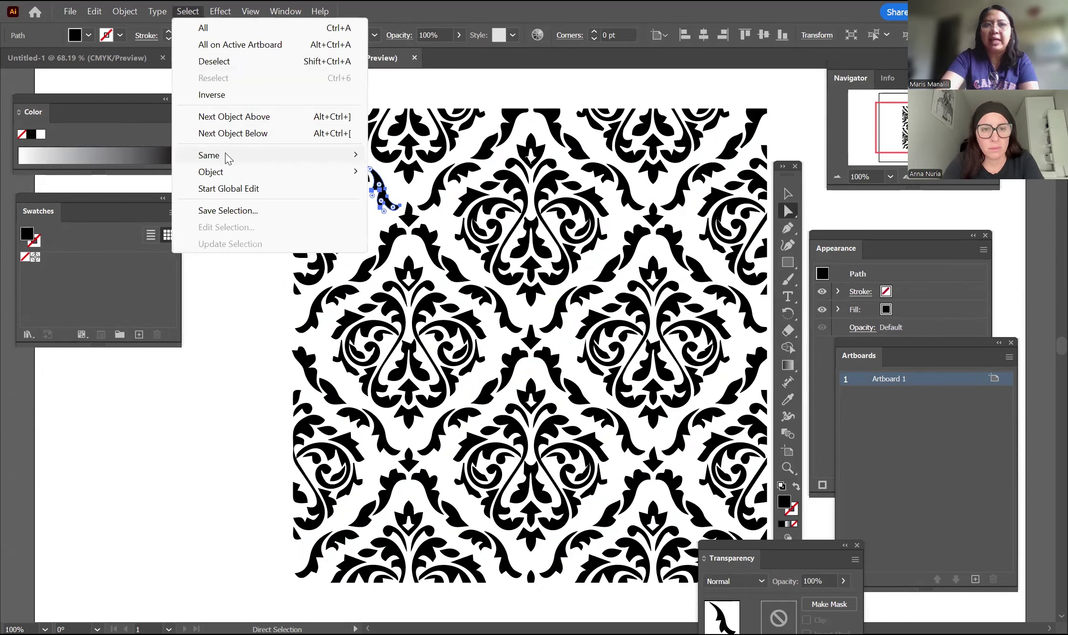
mouse_move(310, 155)
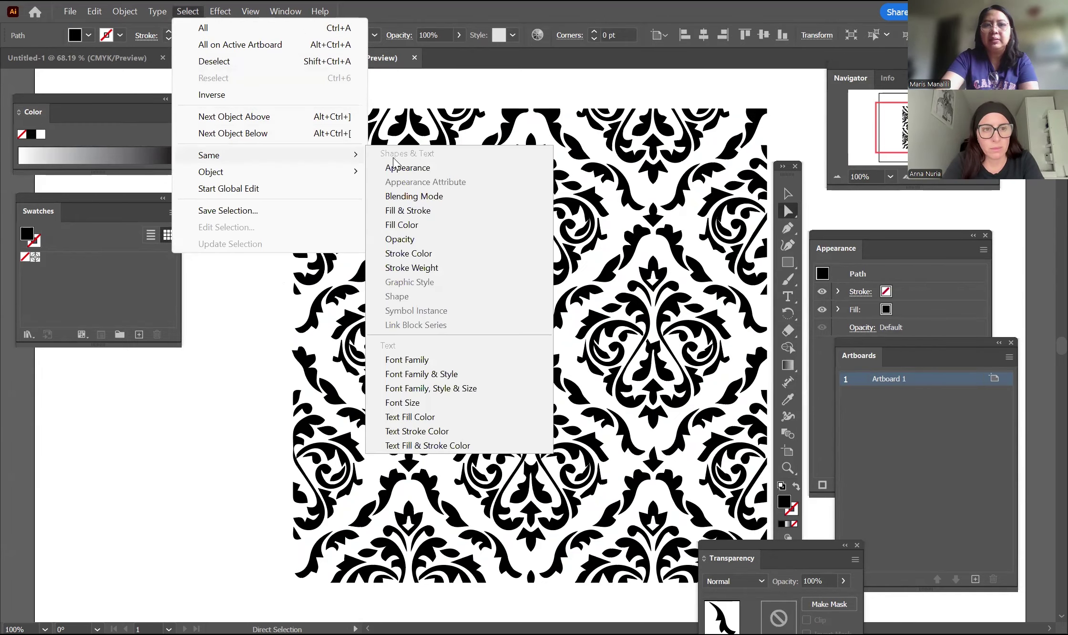
left_click(462, 225)
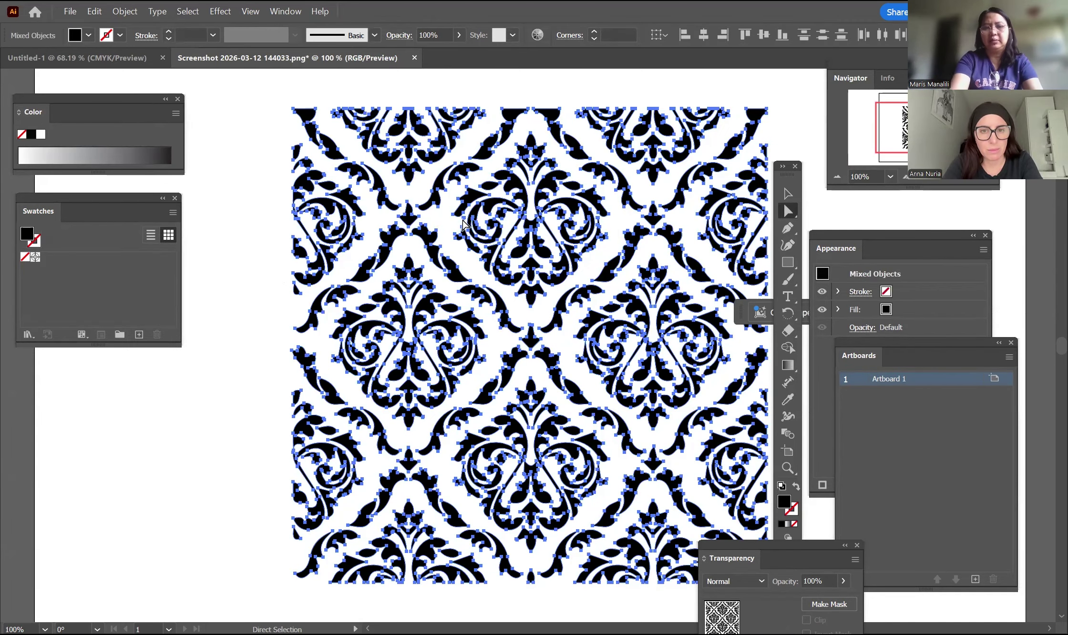
Copy the selected black shapes into the Untitled-1 document and fill them with CMYK Red
left_click(97, 11)
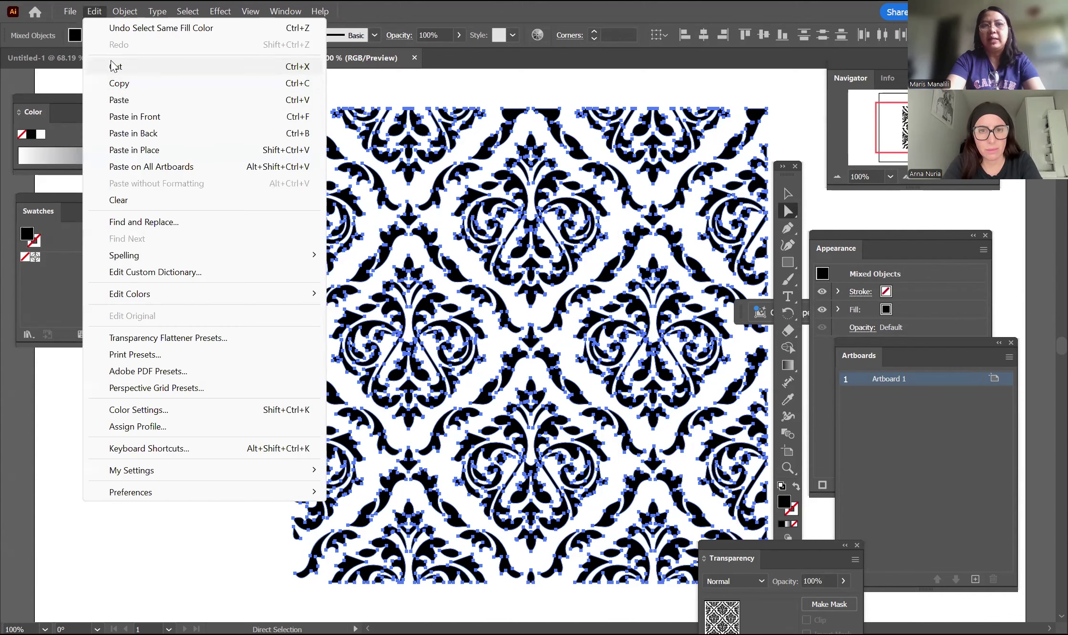
left_click(134, 85)
left_click(132, 65)
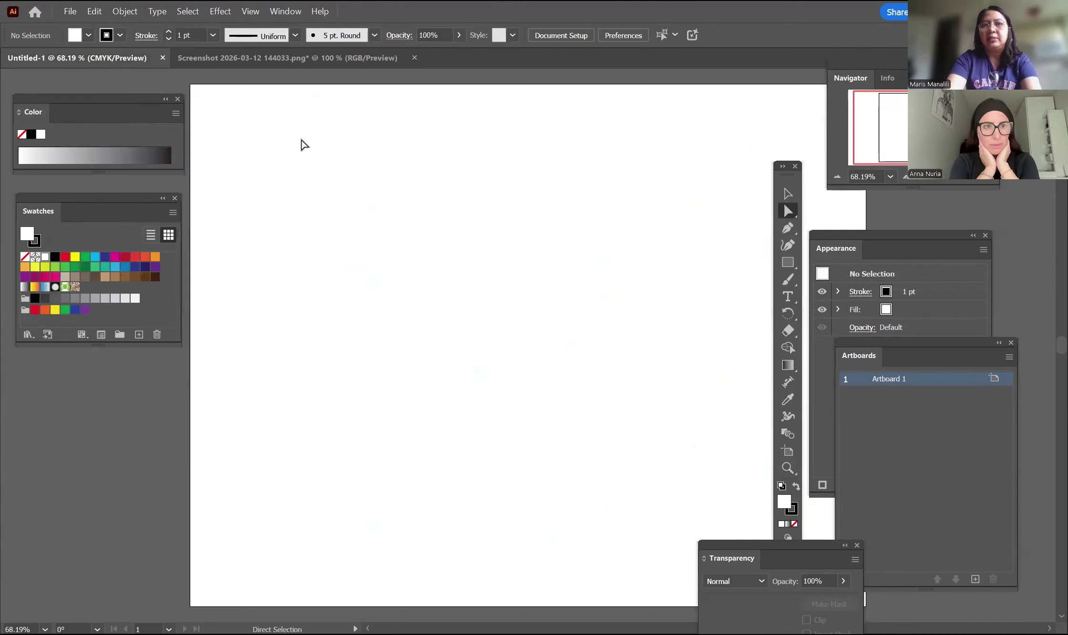
key("ctrl")
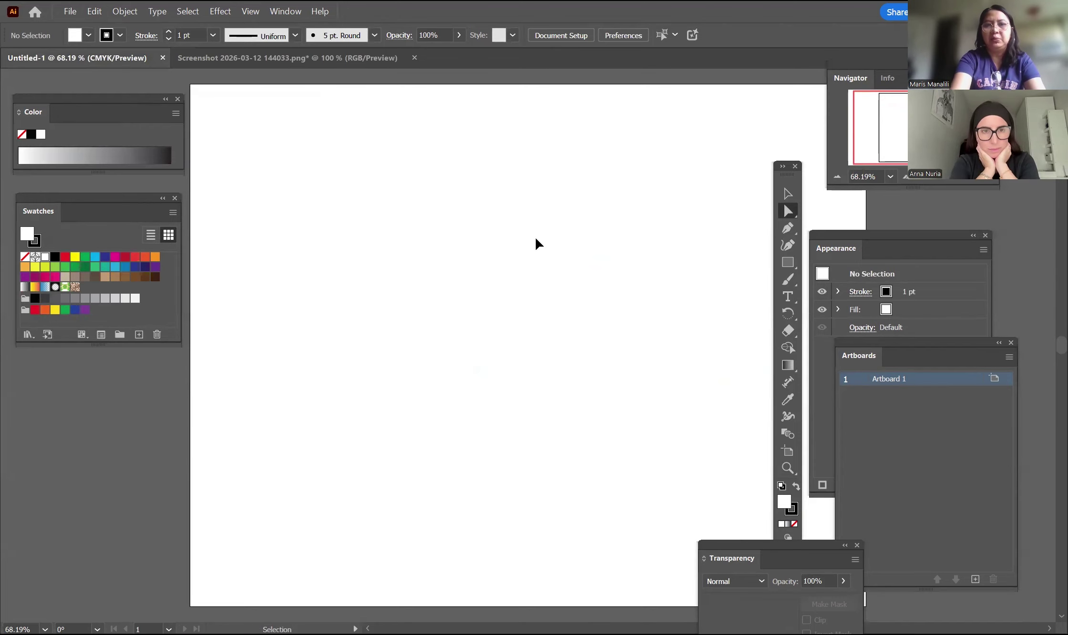
key("ctrl+v")
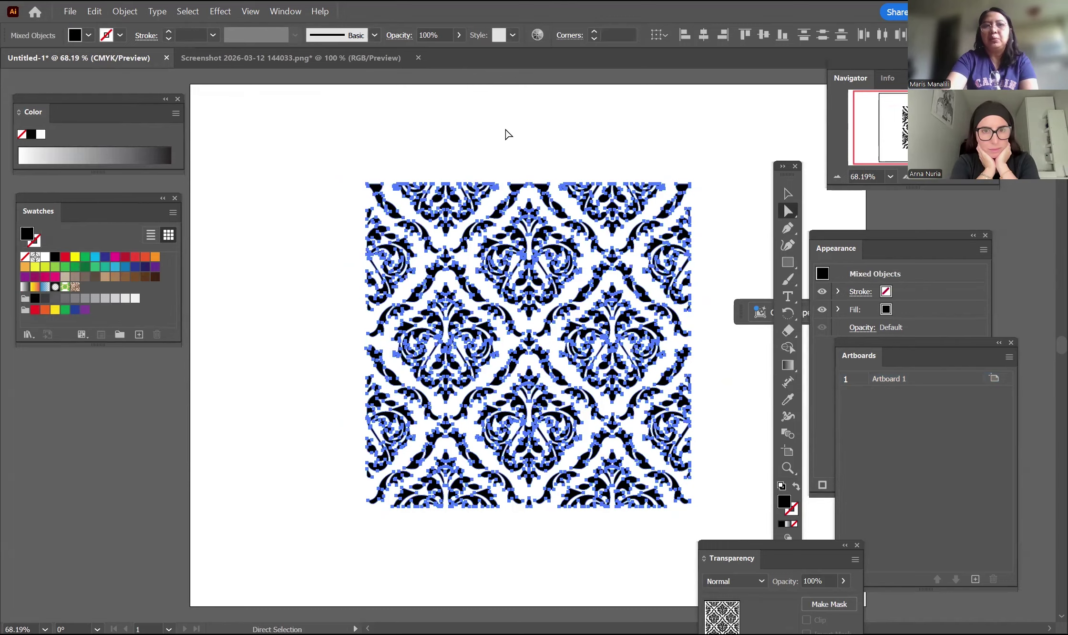
left_click(65, 257)
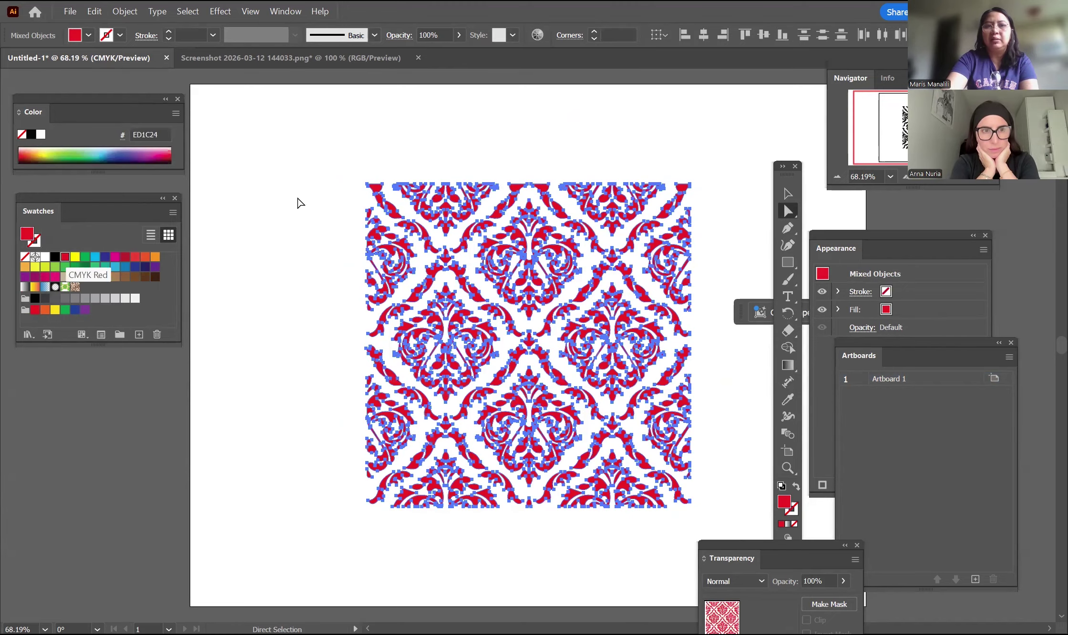
left_click(321, 186)
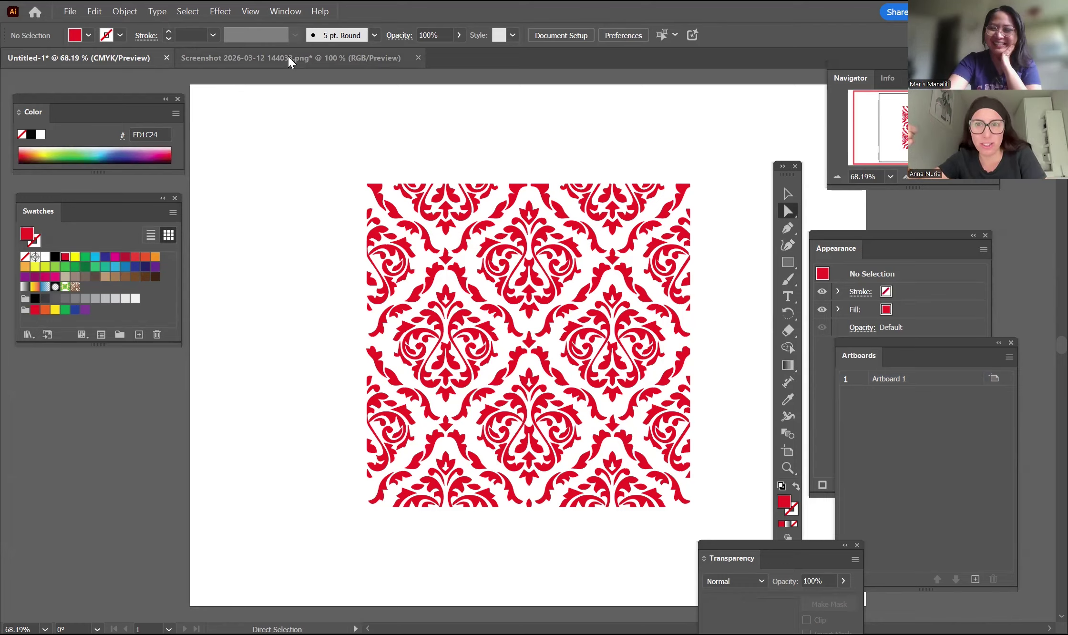
Return to the brocade screenshot document and deselect its traced black shapes, keeping the document open
left_click(323, 58)
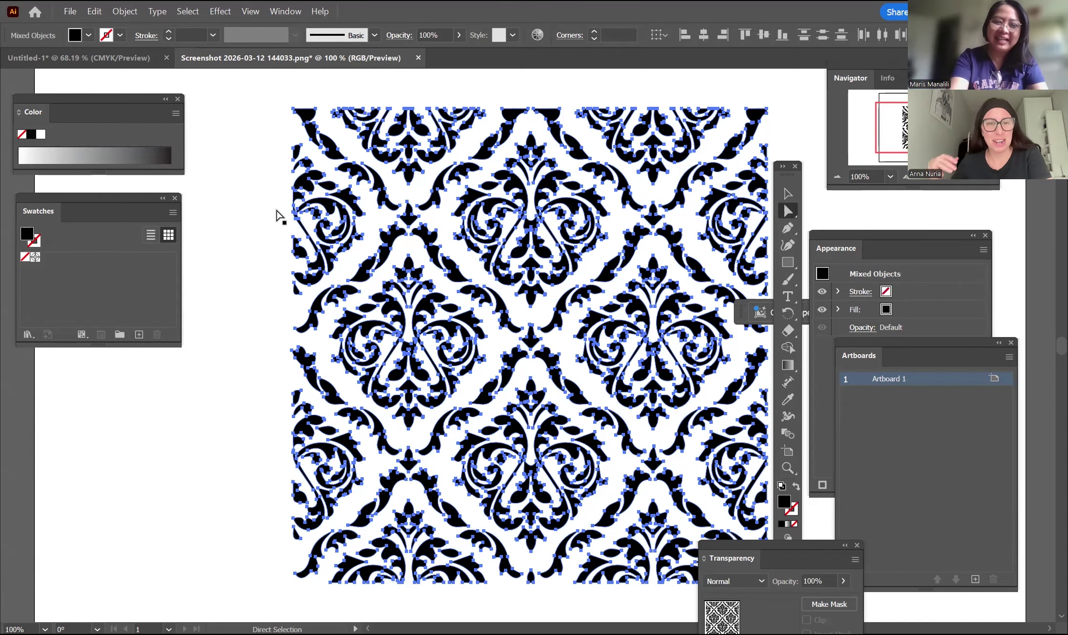
key("ctrl+minus")
key("a")
left_click(290, 329)
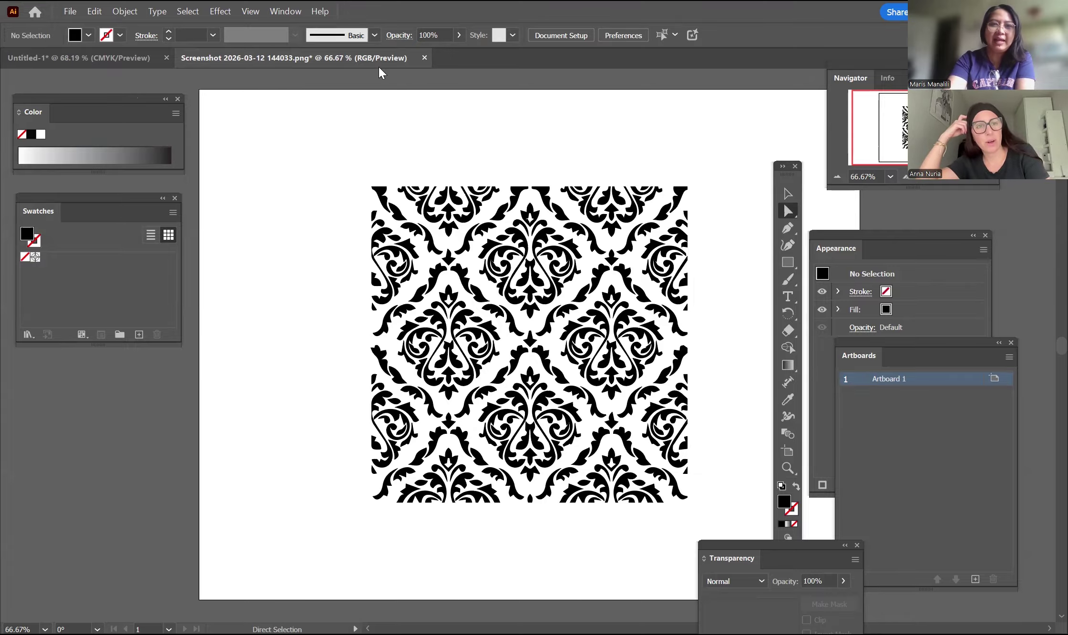
left_click(424, 59)
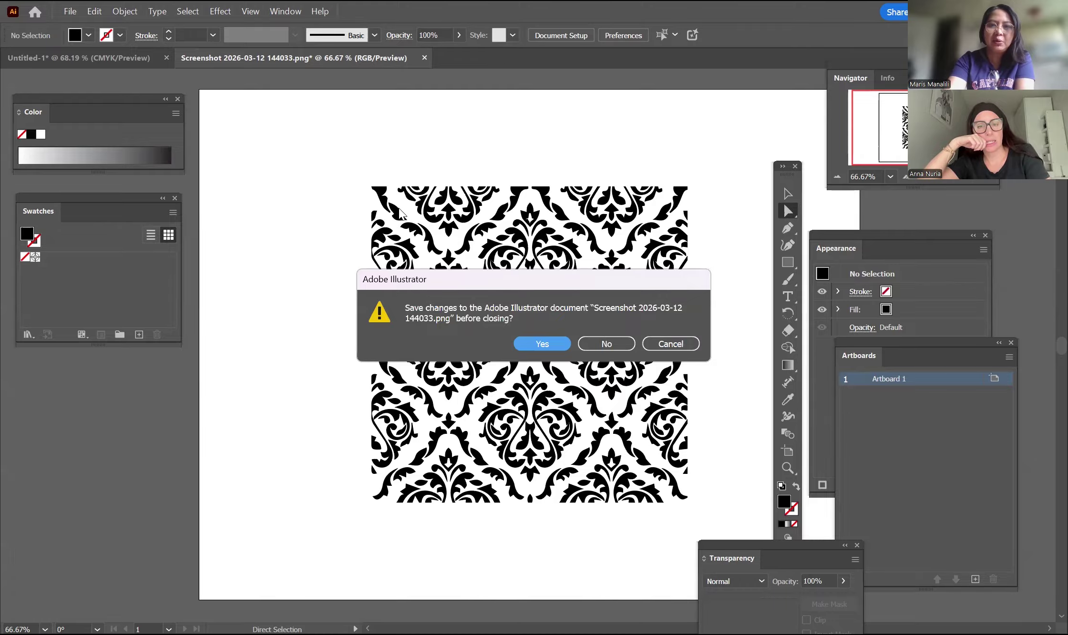
left_click(670, 345)
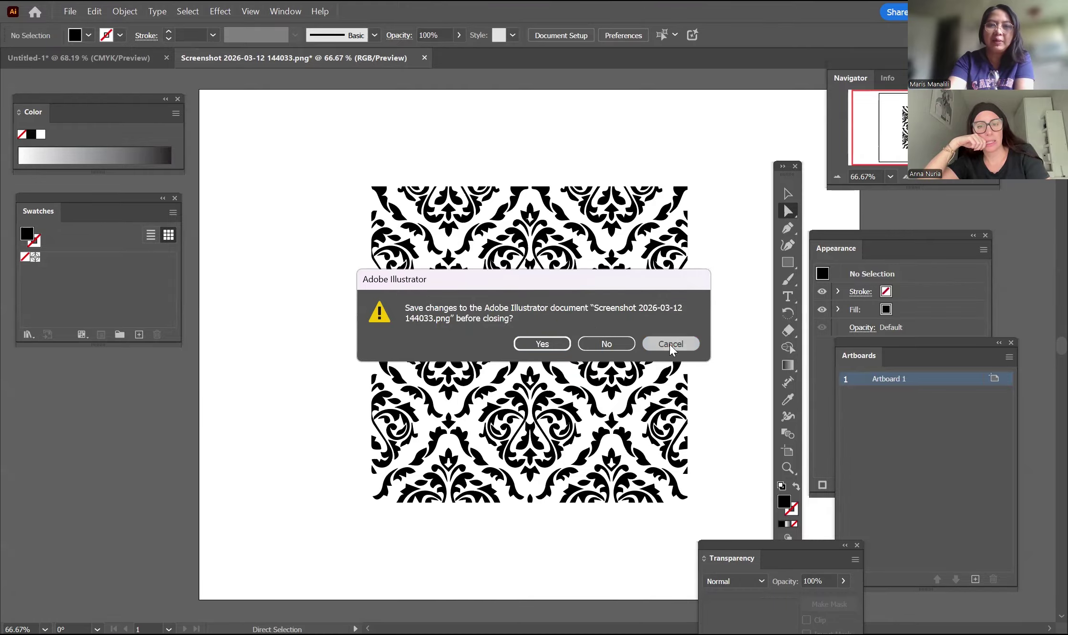
Open the black lace image "Capture d'écran 2025-10-16 213404.png" from the Screenshots folder in Pictures
left_click(67, 11)
left_click(84, 59)
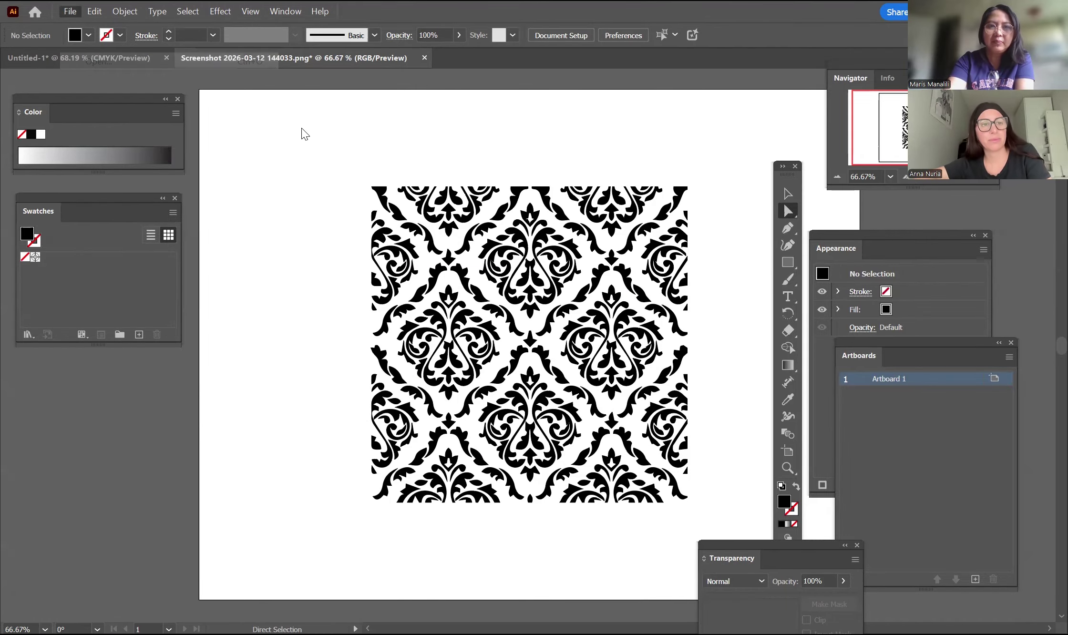
scroll(712, 291, "down", 10)
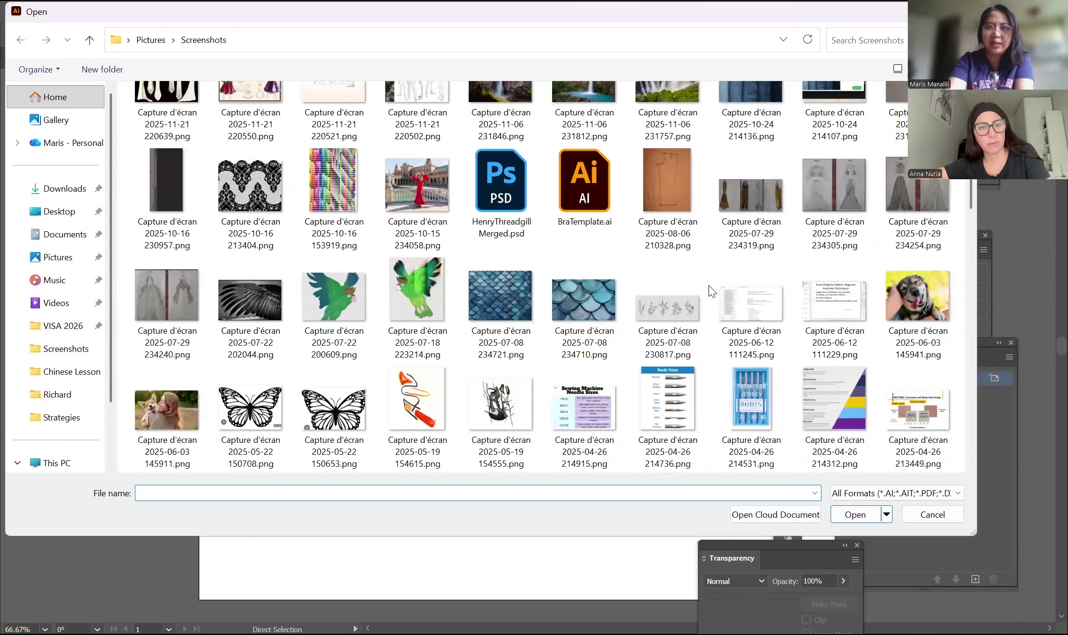
scroll(594, 312, "down", 4)
scroll(594, 312, "up", 3)
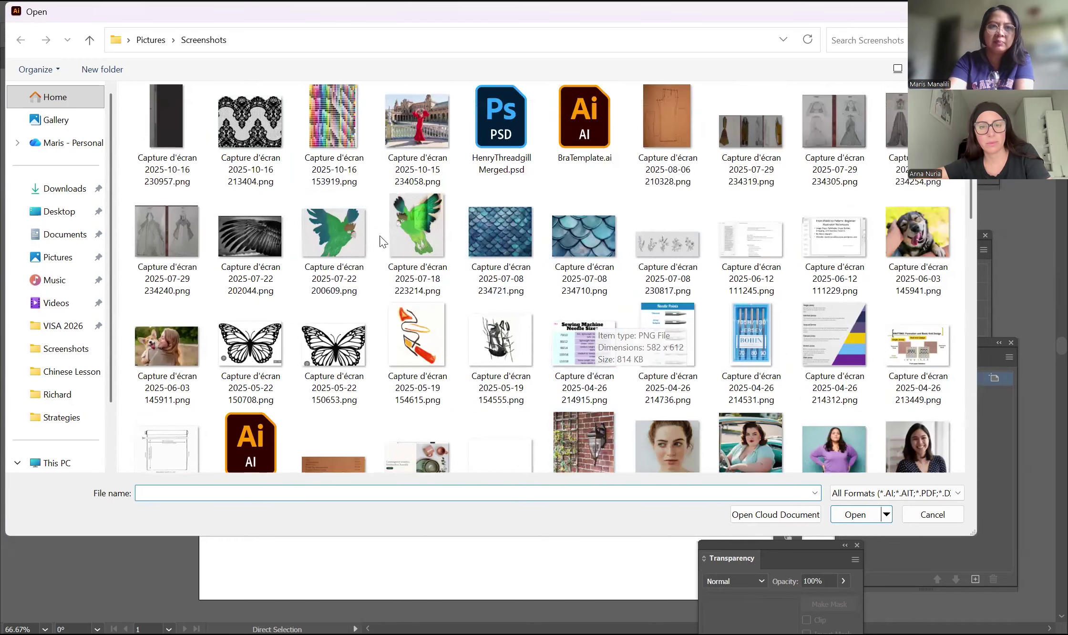
left_click(257, 132)
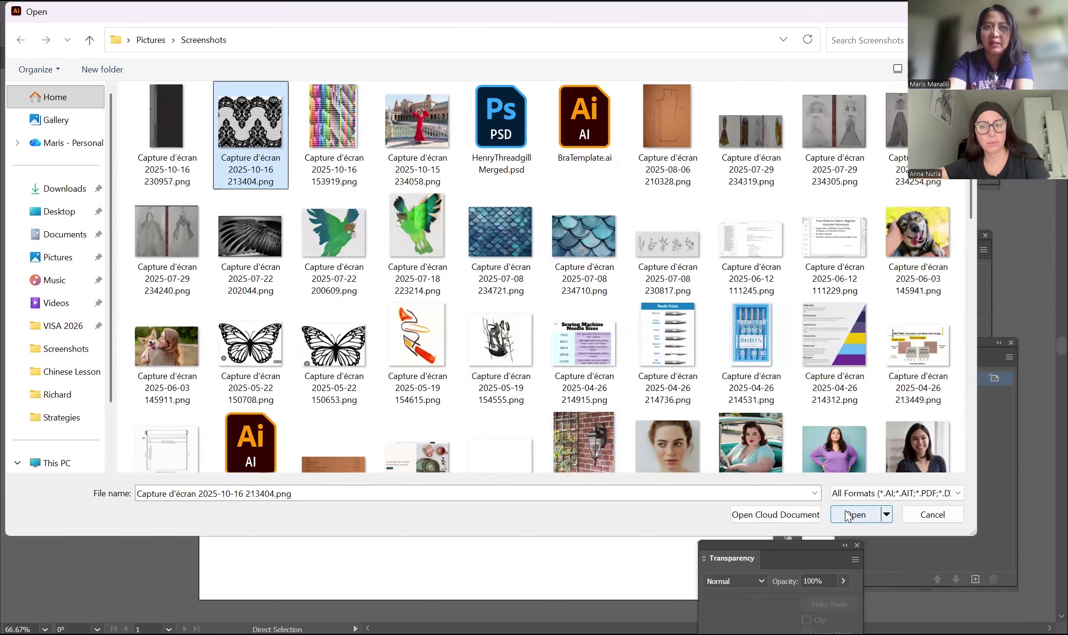
left_click(846, 515)
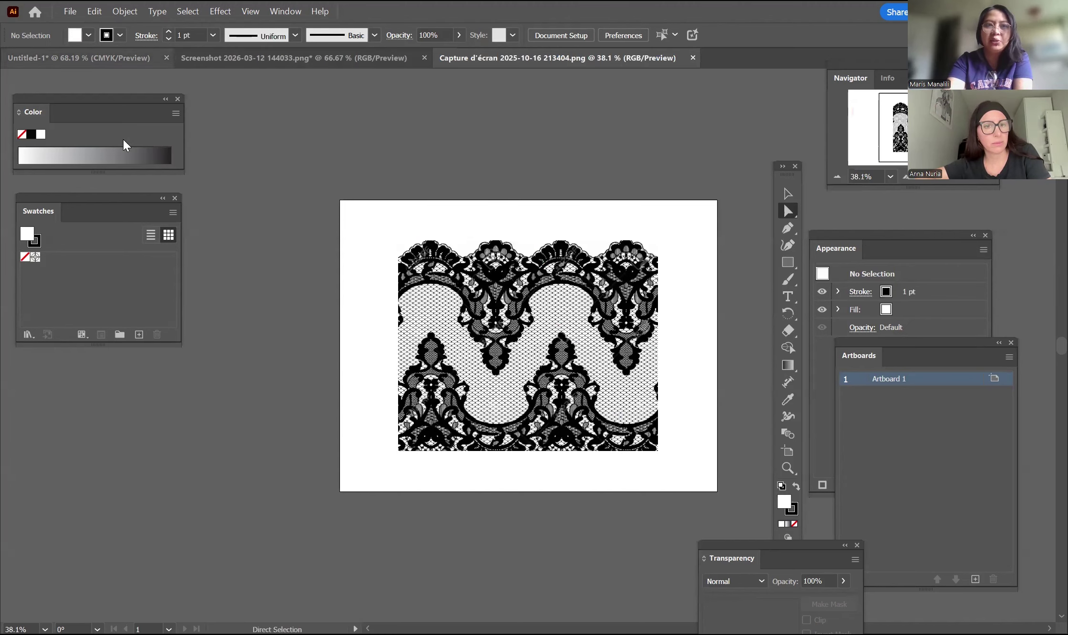
Select the lace image and trace it with the [Default] Image Trace preset
key("v")
left_click(580, 286)
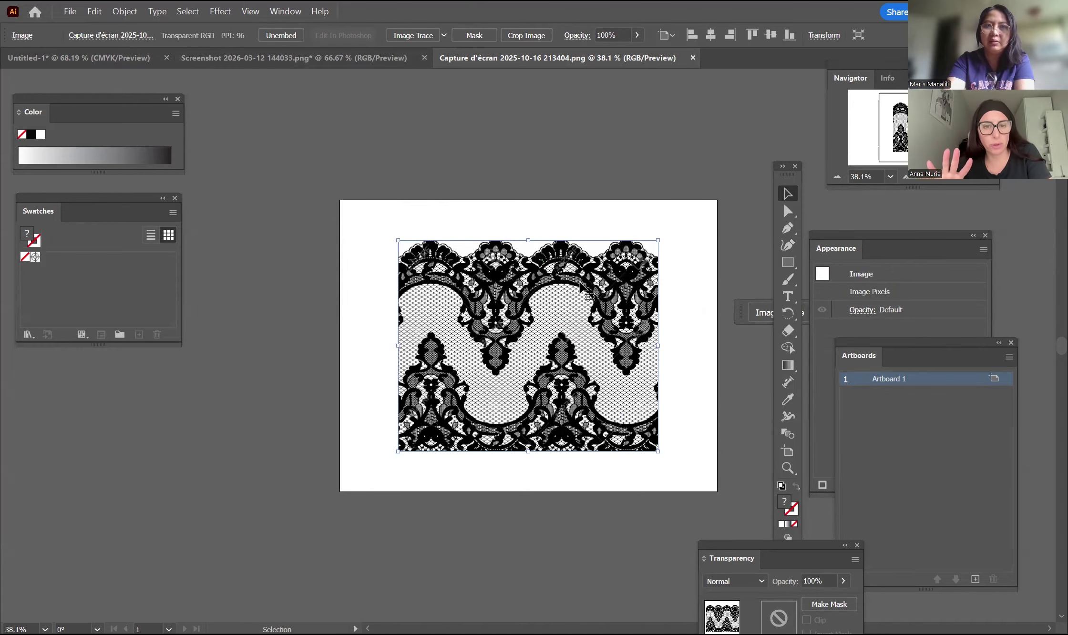
left_click(640, 113)
left_click(597, 298)
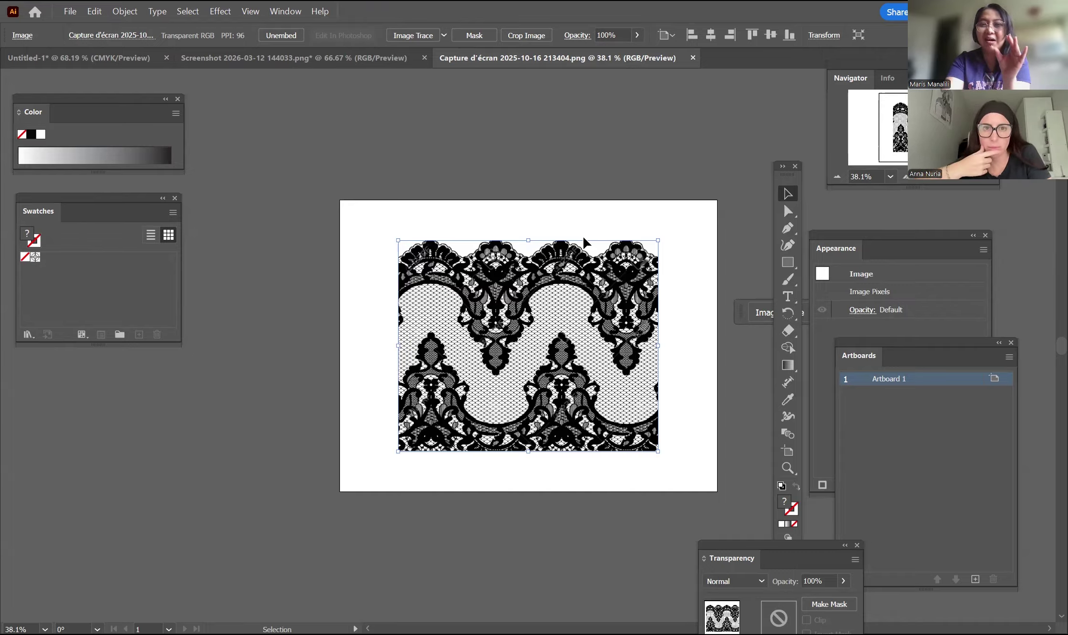
left_click(598, 171)
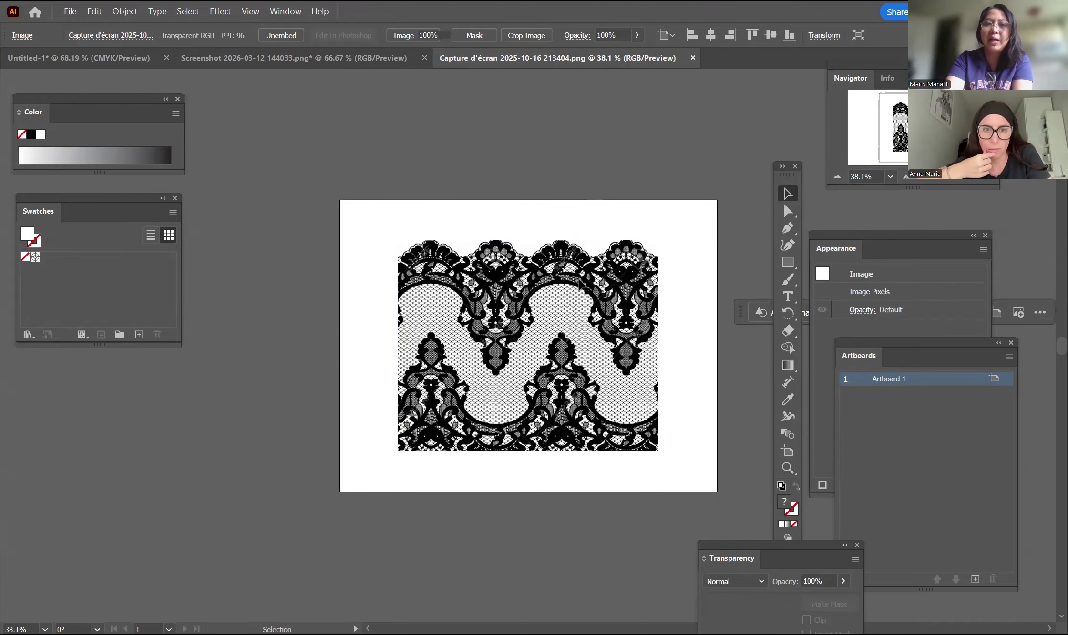
left_click(585, 280)
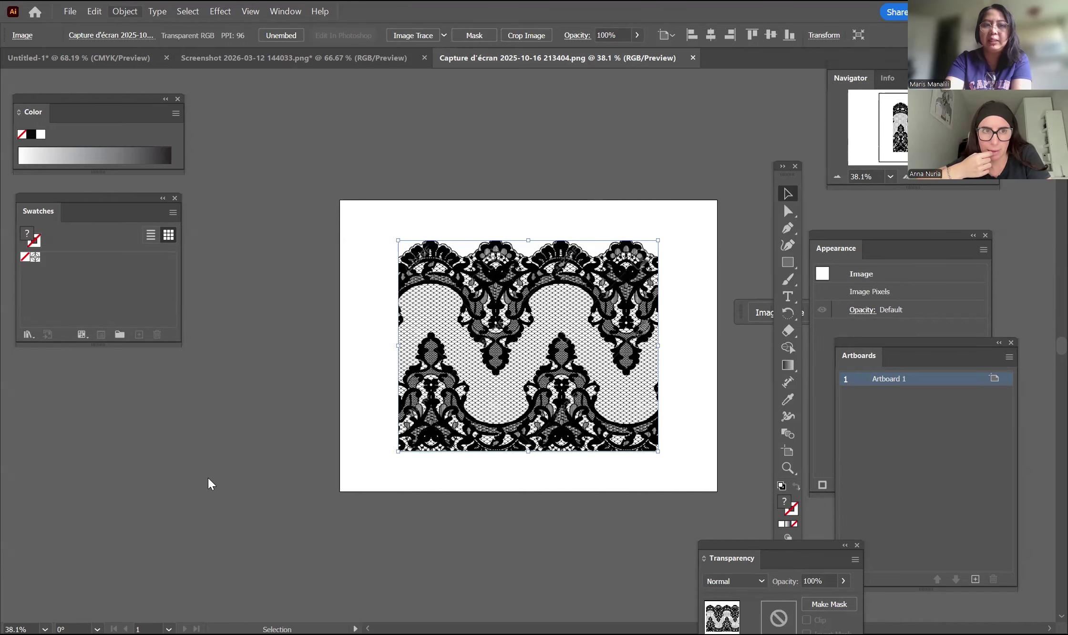
left_click(503, 171)
left_click_drag(551, 314, 549, 314)
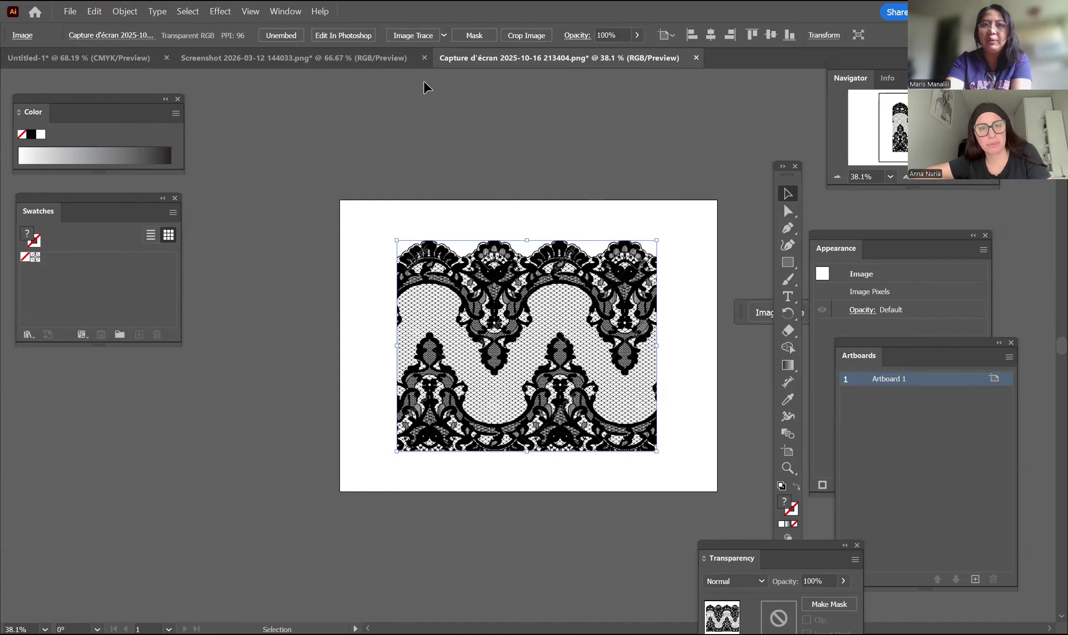
left_click(446, 35)
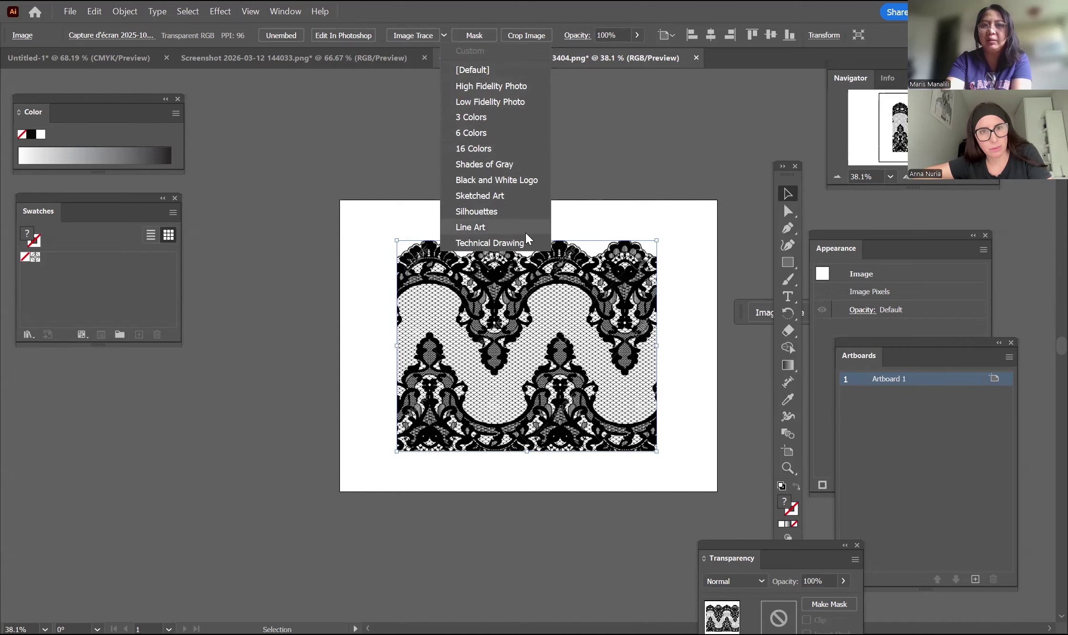
left_click(476, 69)
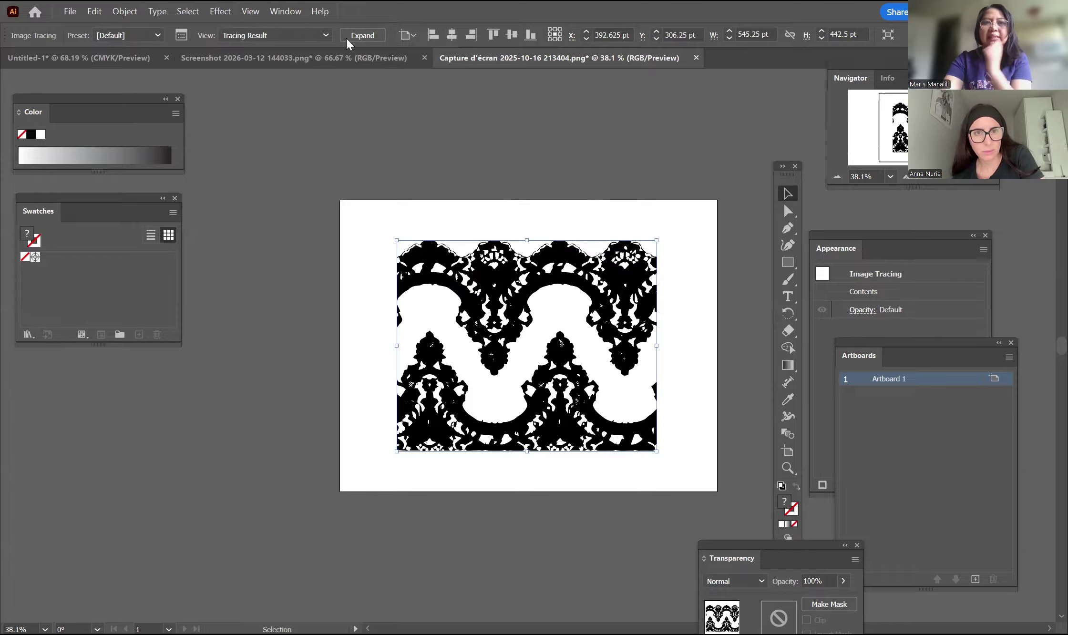
Preview the lace tracing as Outlines, and return its view to Tracing Result
left_click(323, 33)
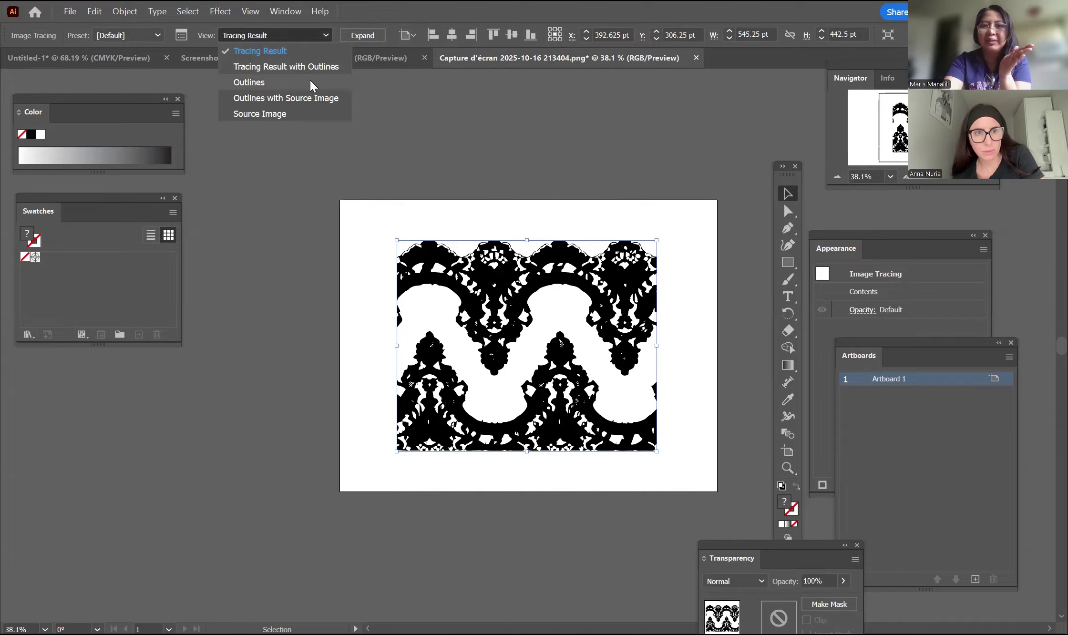
left_click(306, 81)
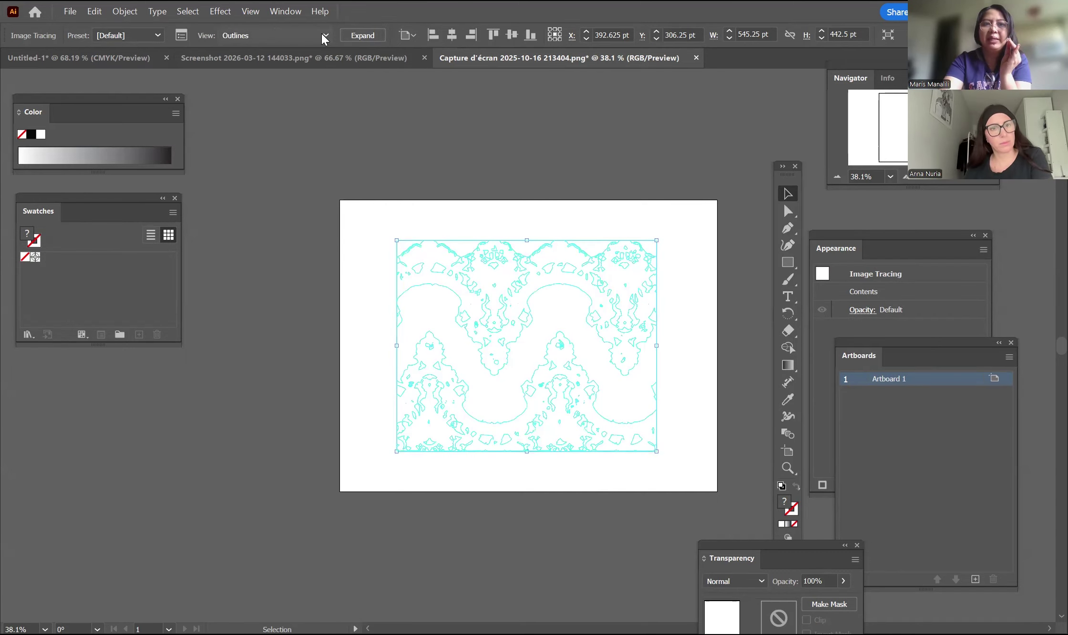
left_click(322, 34)
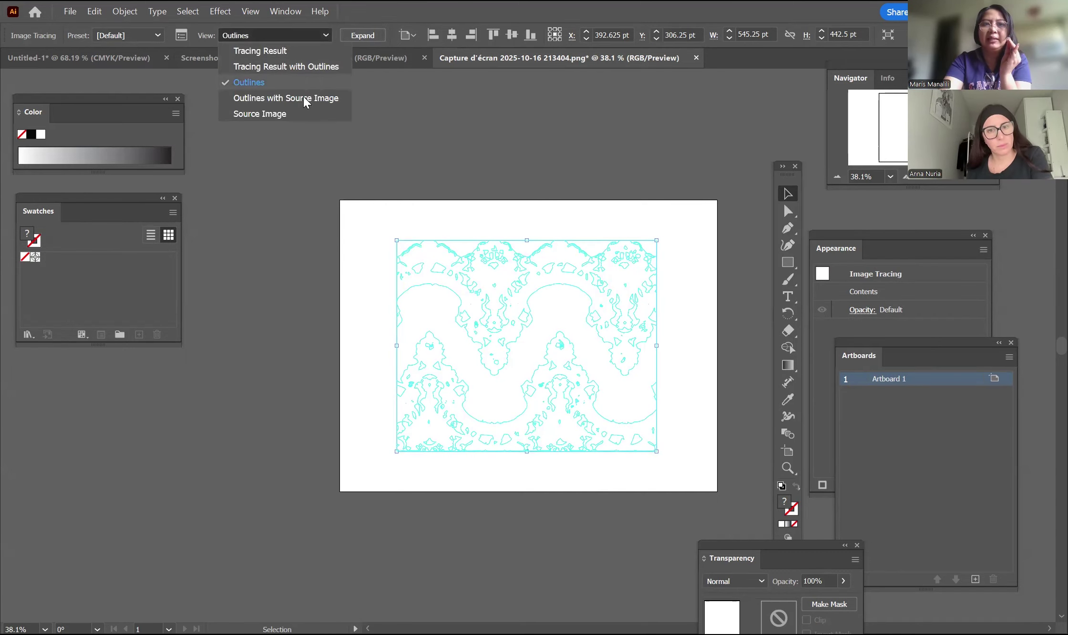
left_click(306, 47)
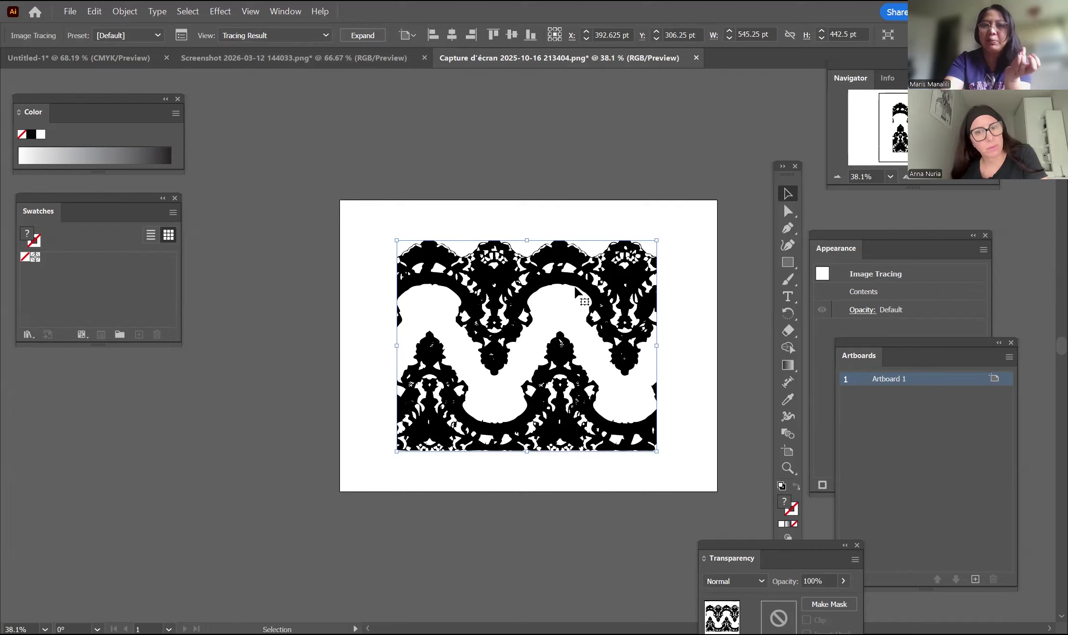
Expand the lace tracing into vector paths and check that it selects as one group, leaving it deselected
left_click(365, 35)
left_click(589, 172)
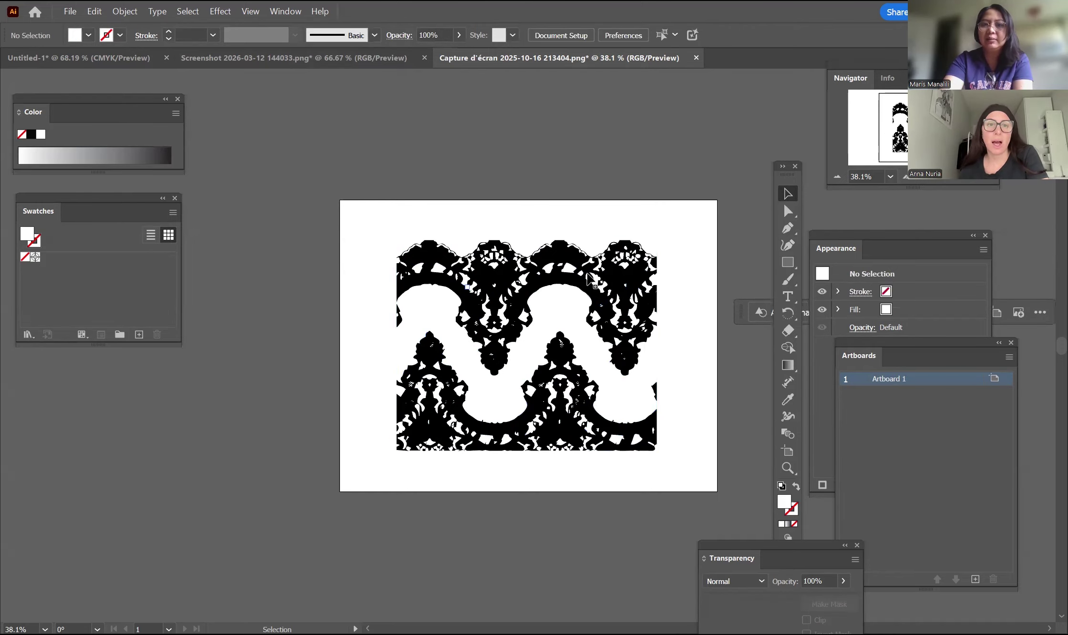
left_click(590, 271)
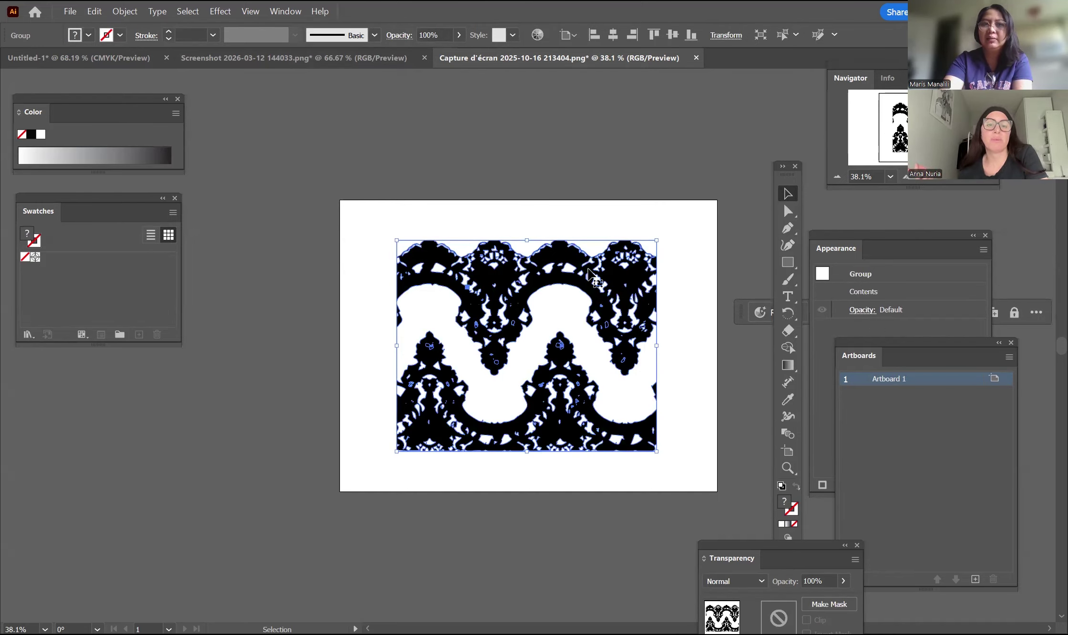
left_click(611, 164)
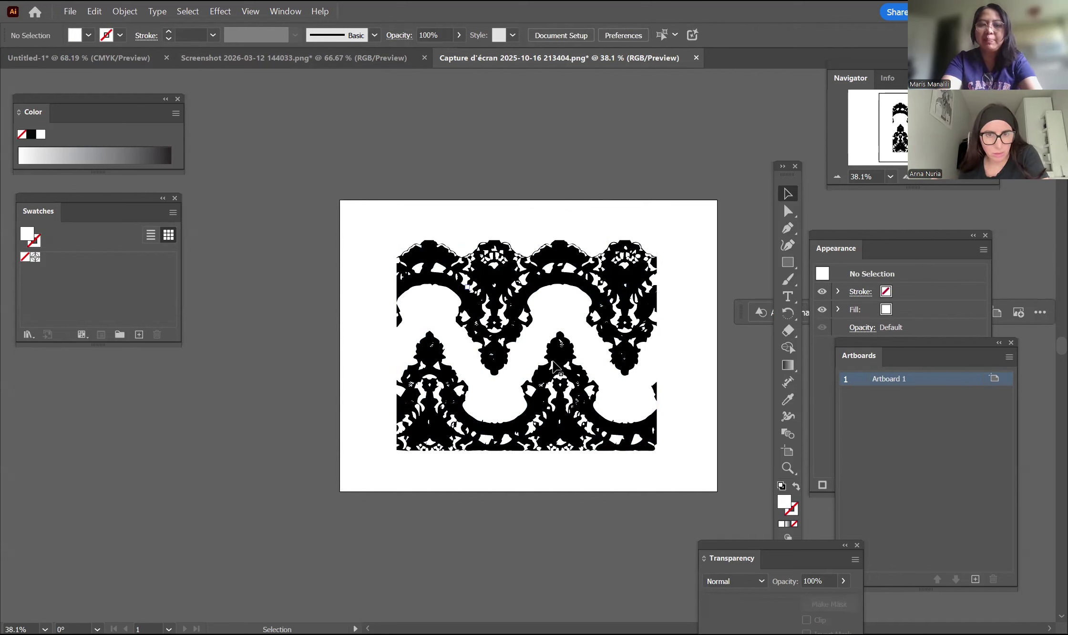
Select the white background path of the lace with Direct Selection, extend the selection to the same fill color, and delete those shapes
key("a")
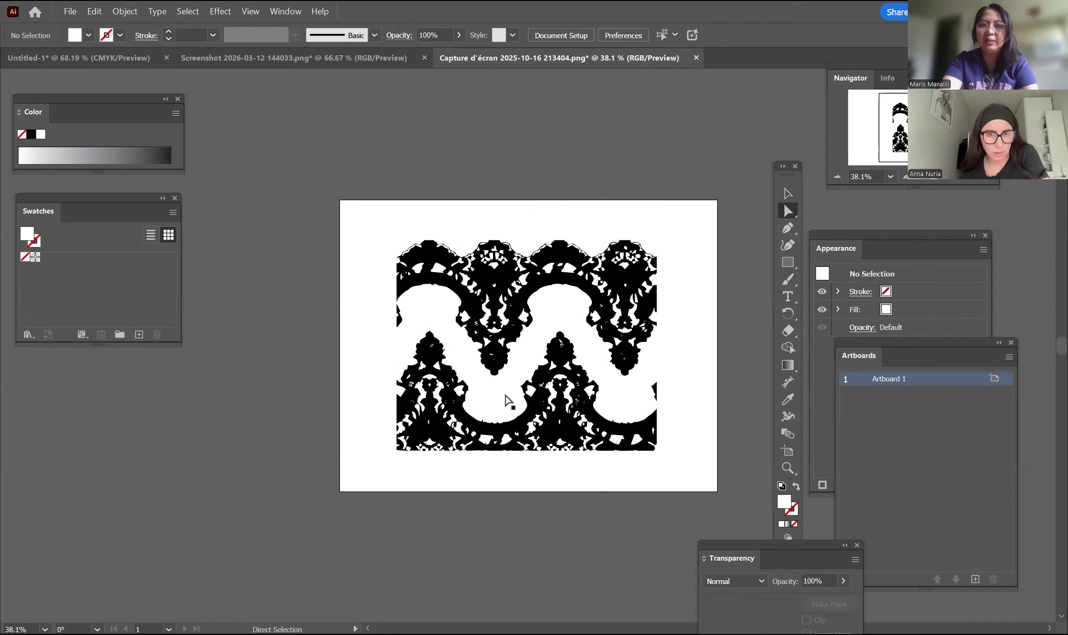
left_click(509, 401)
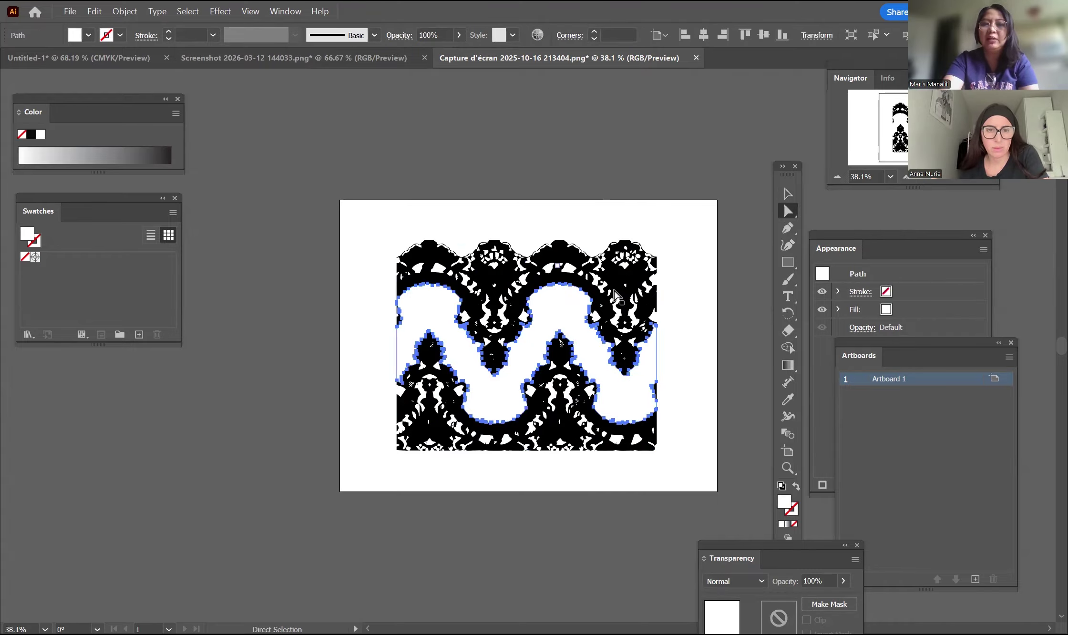
left_click(186, 11)
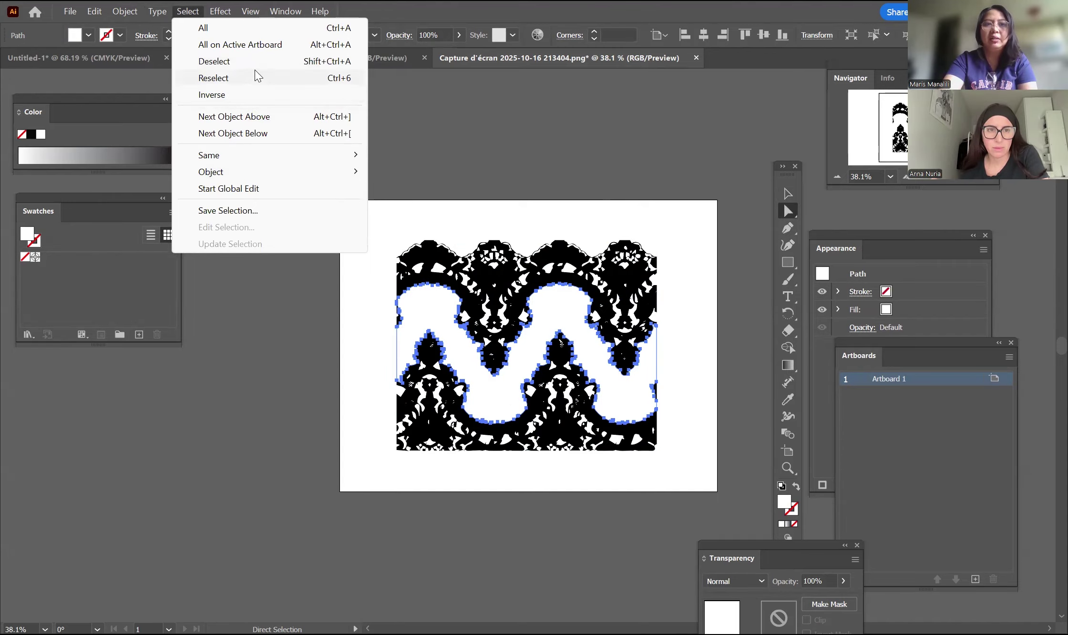
mouse_move(258, 157)
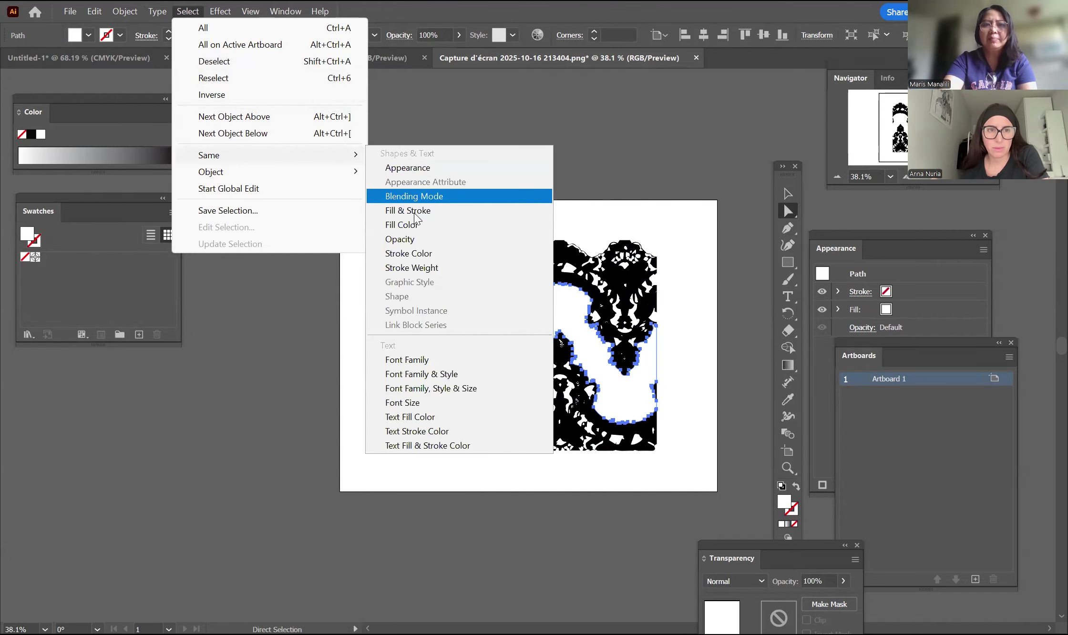
left_click(417, 225)
left_click(424, 195)
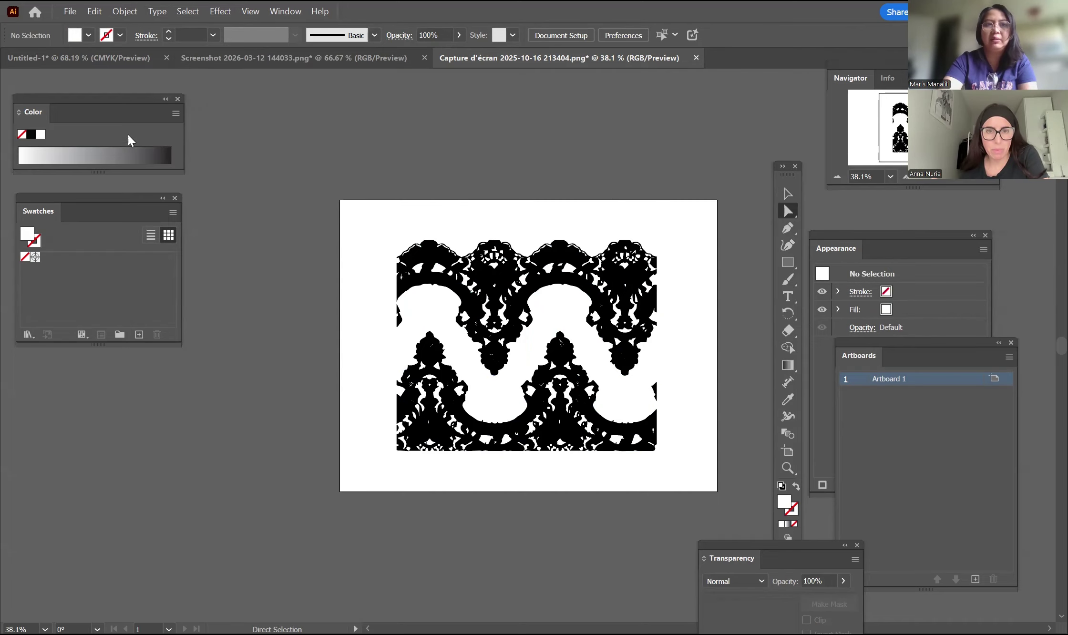
Copy the remaining black lace group and paste it into the Untitled-1 document
key("v")
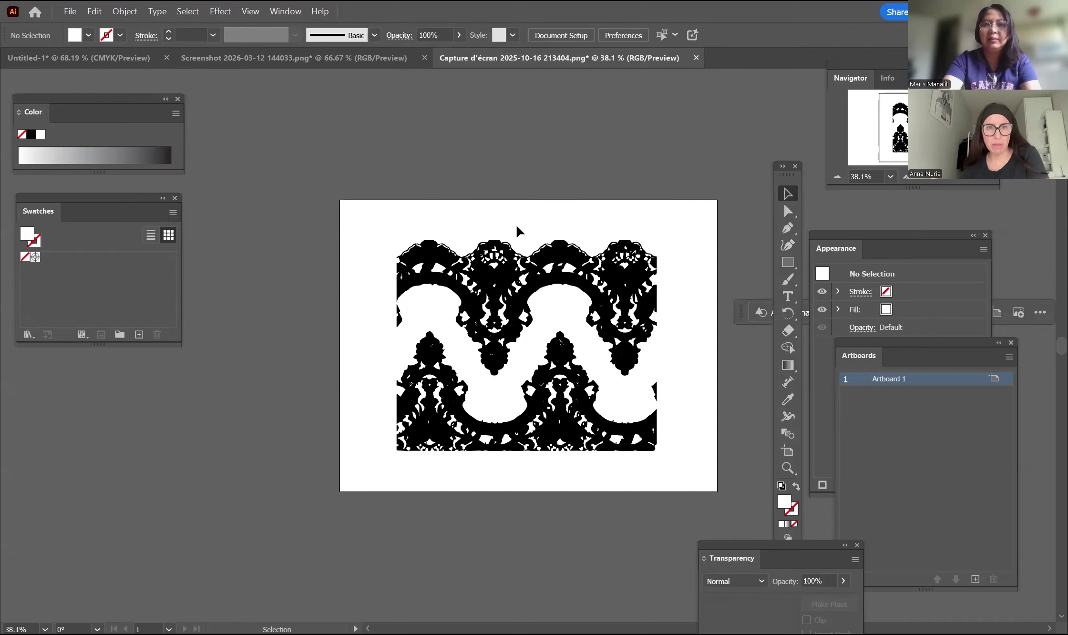
left_click(456, 258)
left_click(452, 232)
left_click(439, 264)
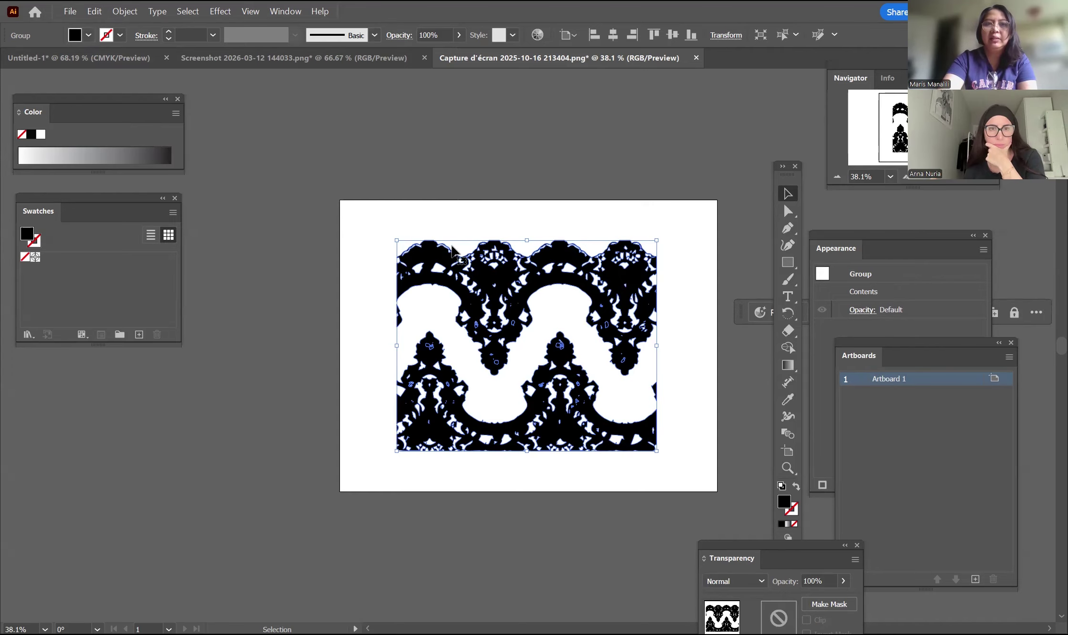
left_click(447, 267)
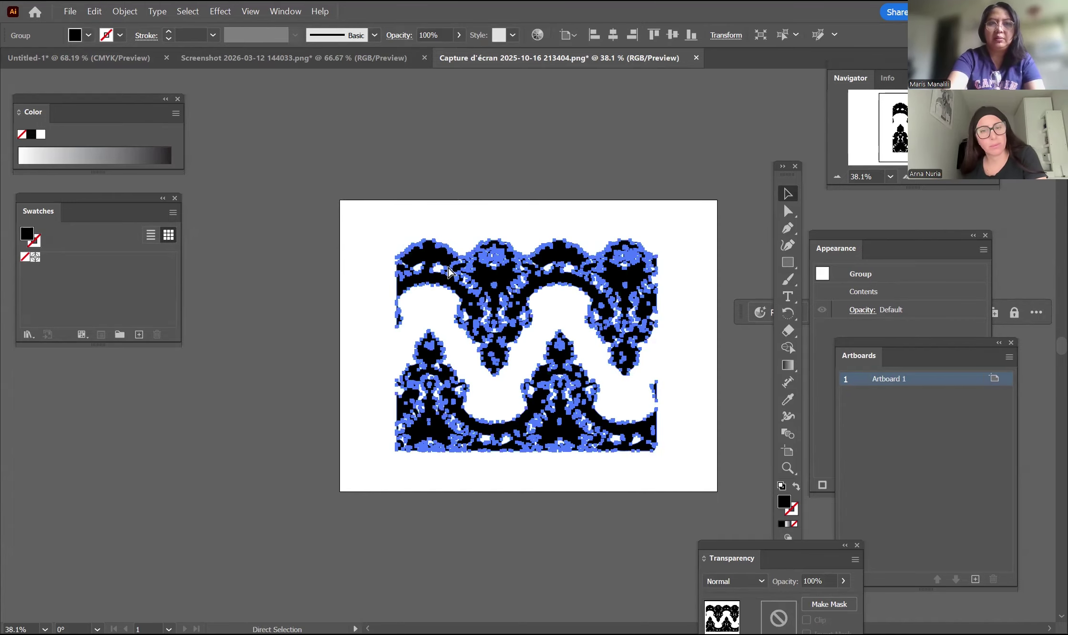
left_click(106, 60)
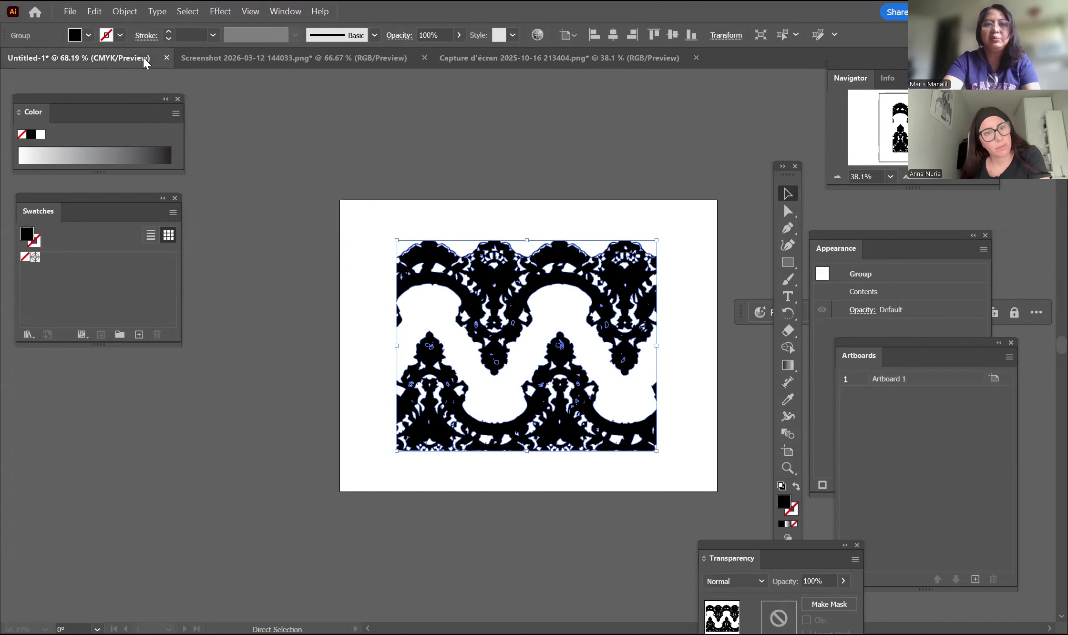
key("ctrl+v")
Move the pasted lace down and left, partly off the artboard and clear of the red brocade, and fill it with magenta EC008C
key("space")
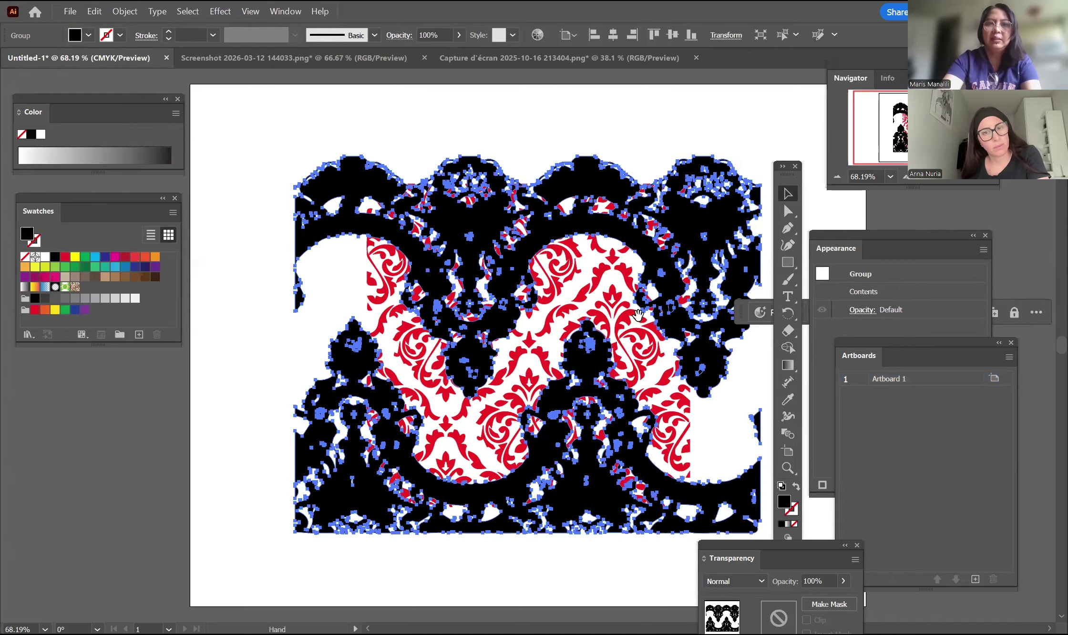
left_click_drag(494, 213, 213, 399)
key("space")
left_click_drag(394, 327, 406, 166)
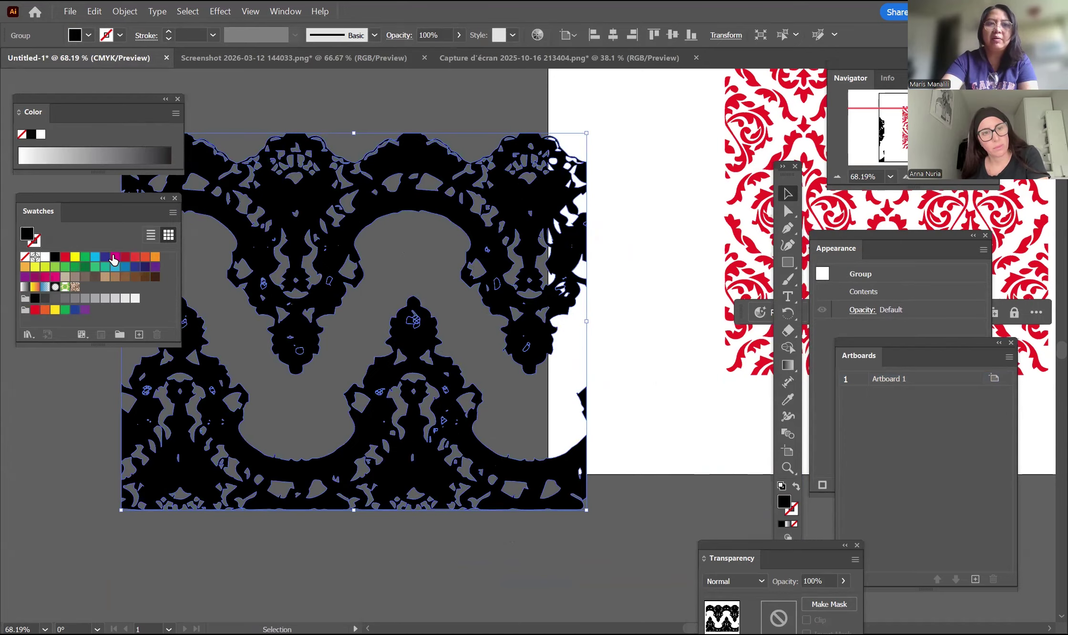
left_click(115, 257)
left_click(631, 172)
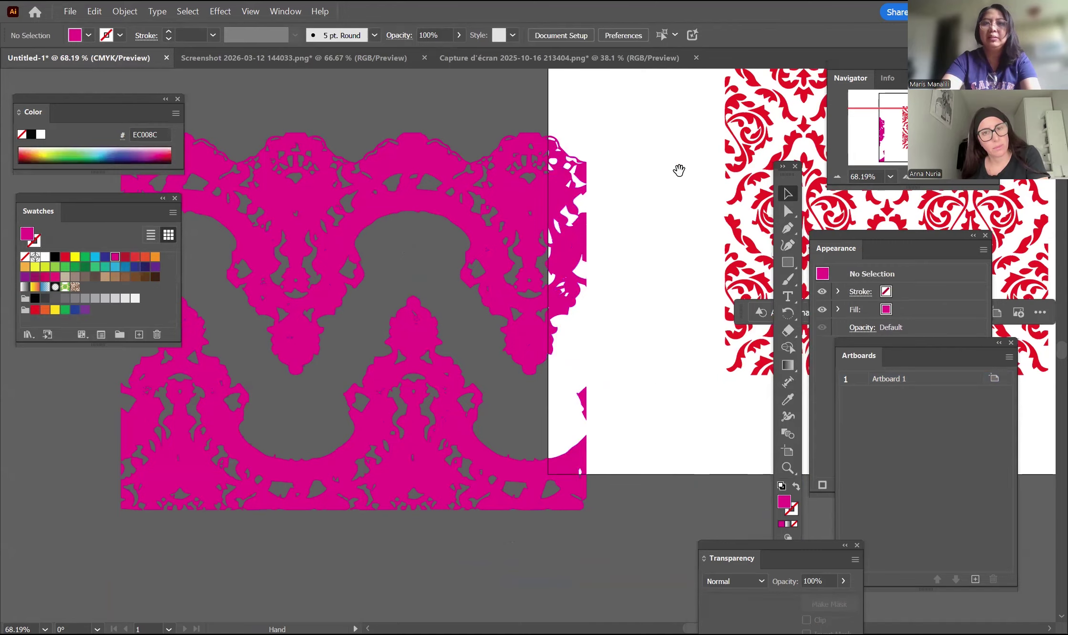
Move the magenta lace toward the artboard's lower-left corner, mostly off the artboard and well clear of the red brocade
scroll(513, 179, "right", 5)
scroll(513, 178, "up", 2)
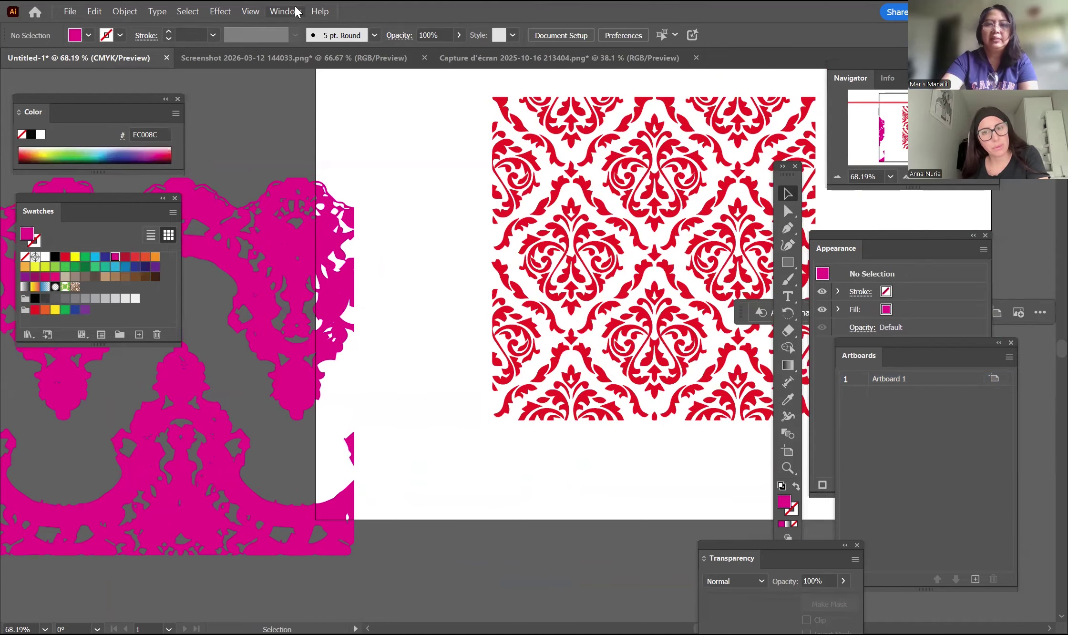
left_click_drag(248, 235, 371, 213)
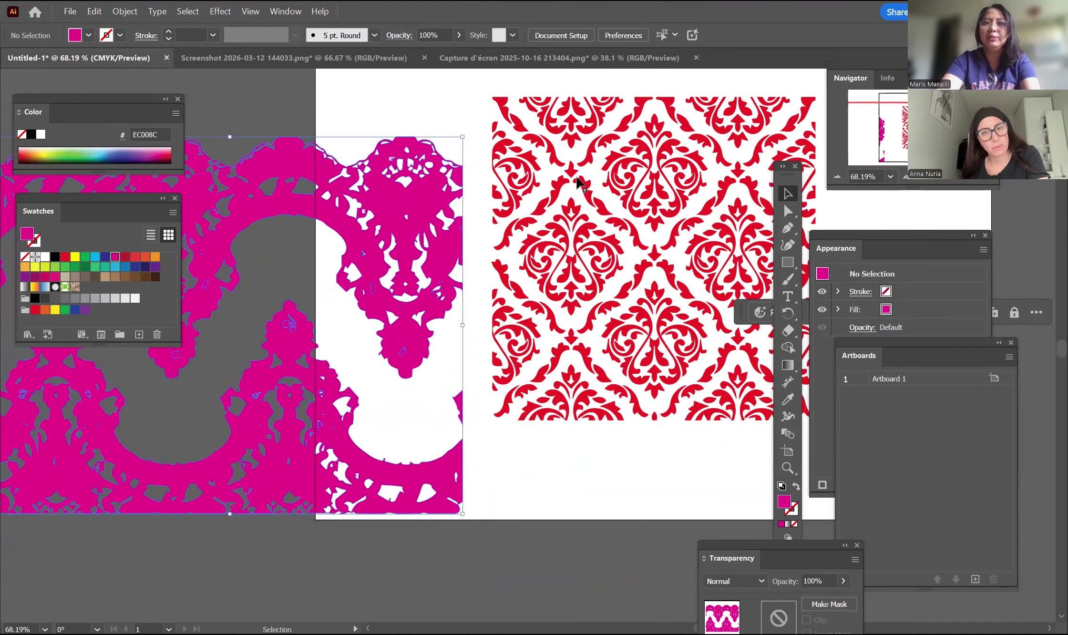
scroll(580, 179, "right", 3)
scroll(580, 179, "up", 1)
left_click(543, 195)
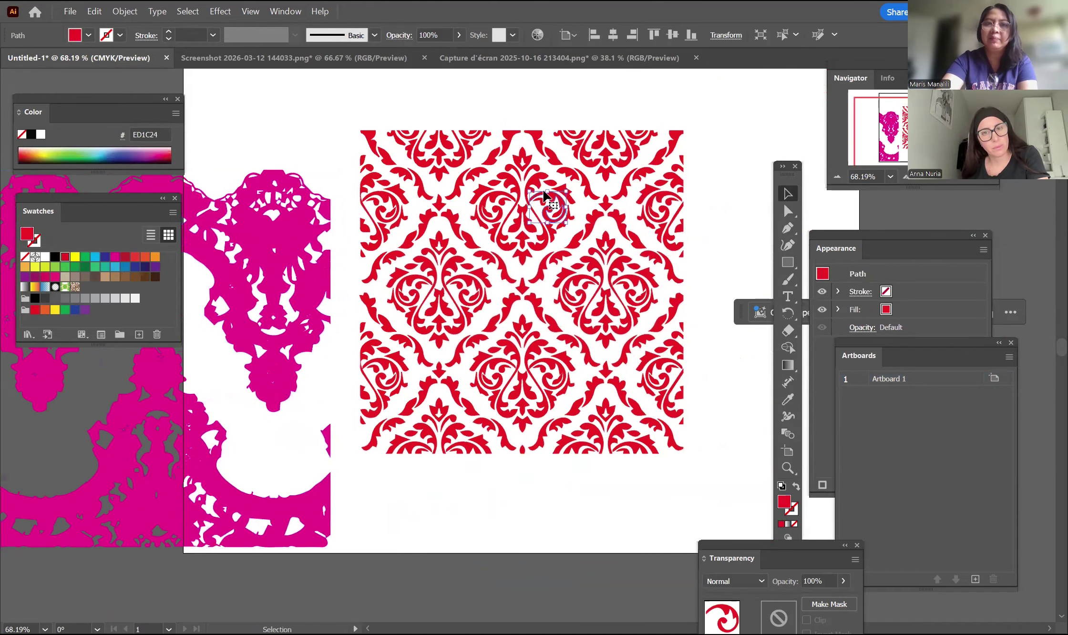
left_click(553, 102)
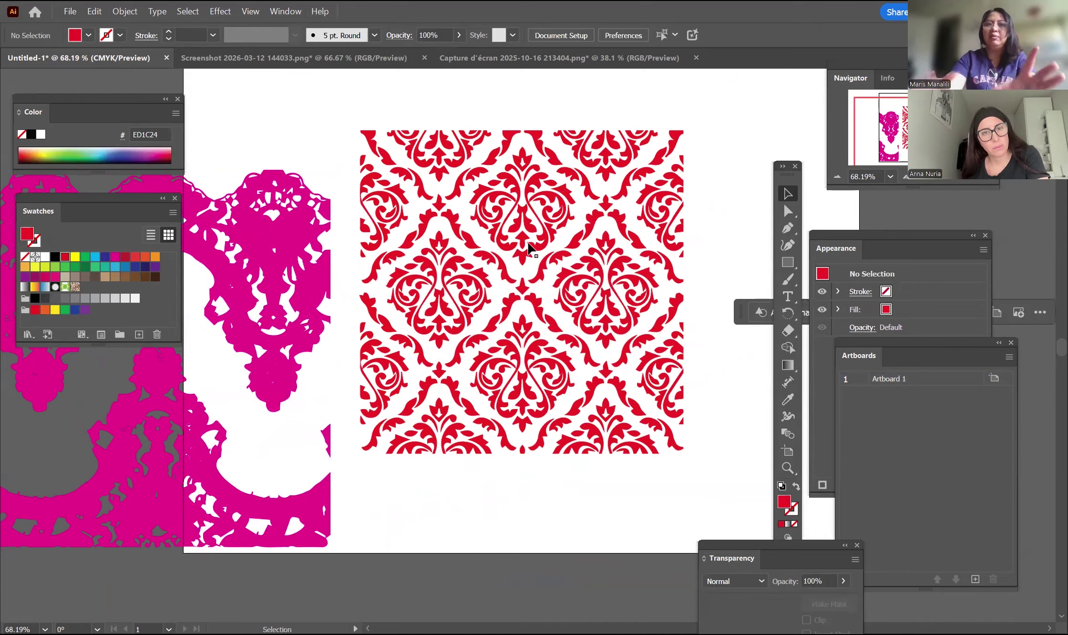
left_click_drag(303, 224, 169, 457)
key("ctrl+z")
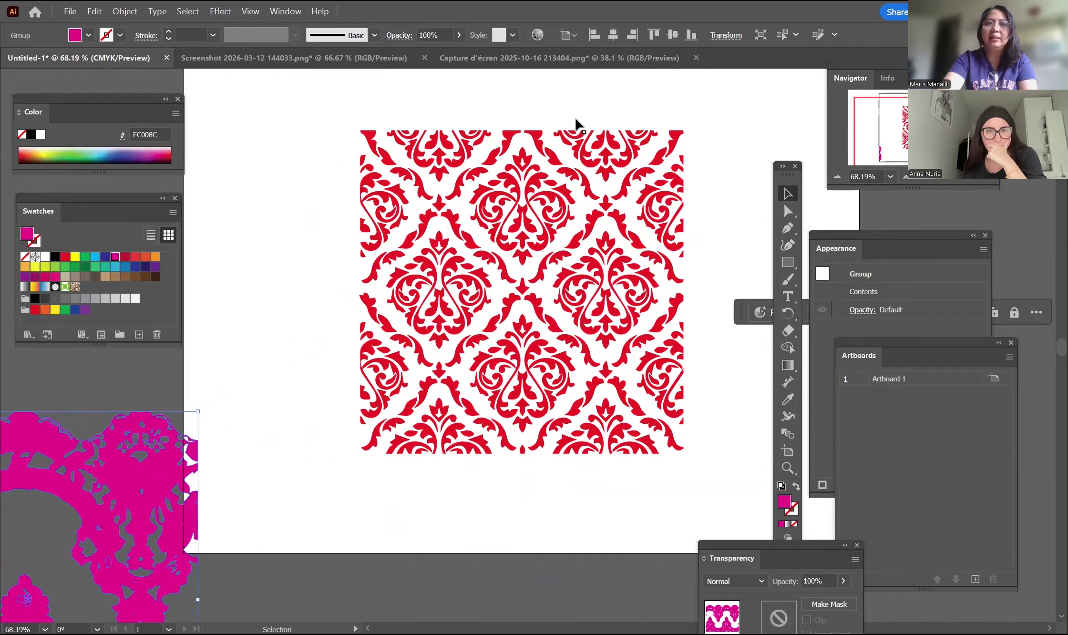
Select all pieces of the red brocade together, move them toward the artboard's upper-left corner, and deselect them
mouse_move(694, 271)
left_mouse_down()
mouse_move(456, 255)
mouse_move(712, 280)
left_mouse_up()
left_click_drag(342, 100, 708, 446)
left_click_drag(685, 377, 545, 328)
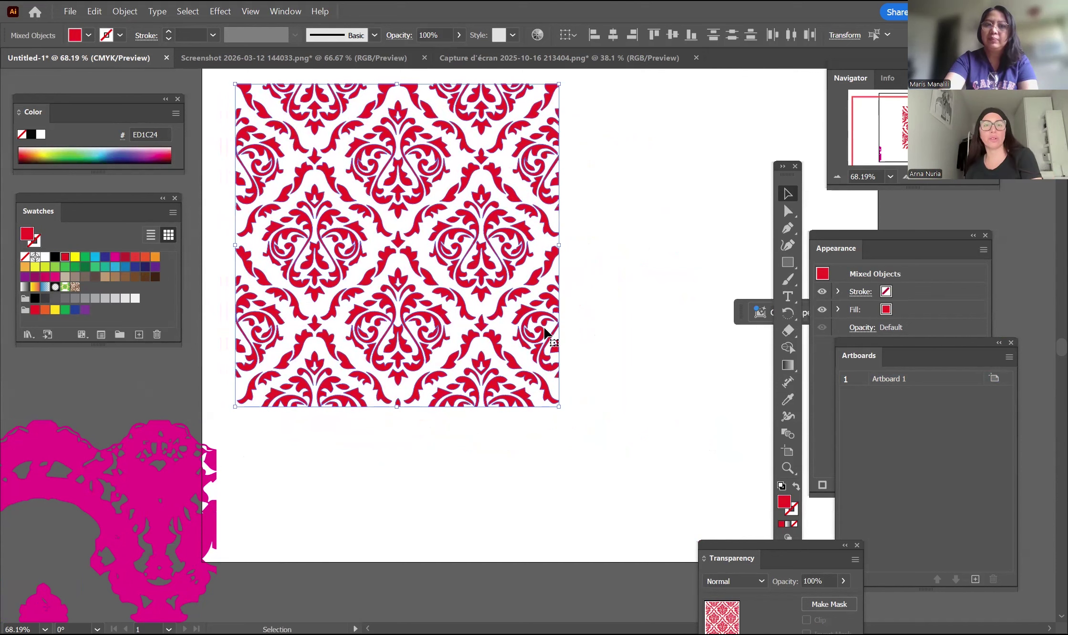
left_click(567, 153)
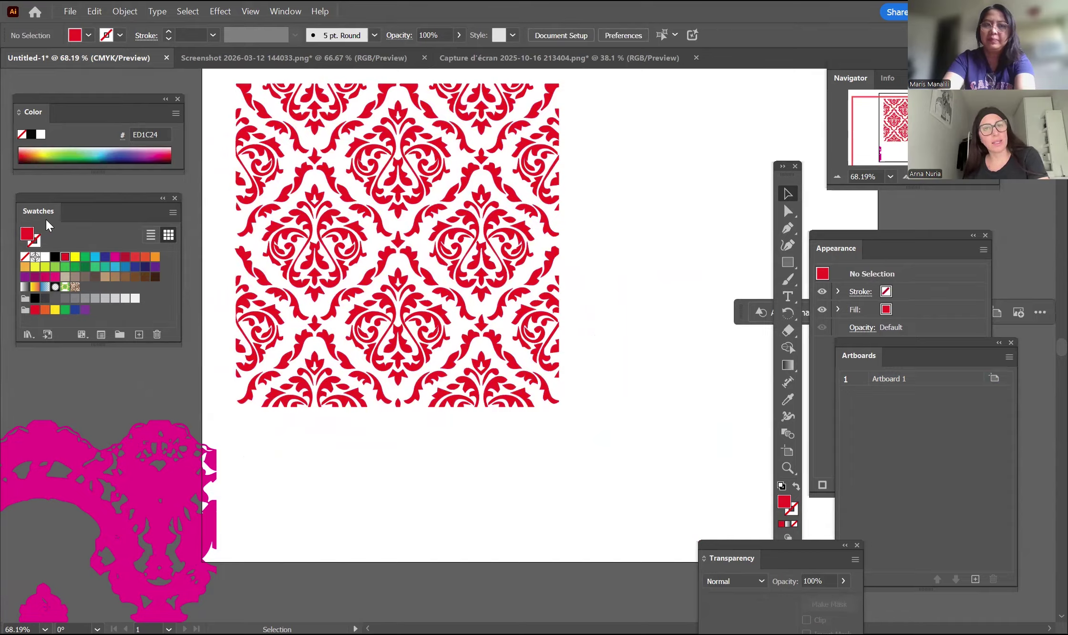
Draw an upright rectangle slightly taller than the brocade in the empty space beside it and fill it with yellow FFF200
left_click(788, 263)
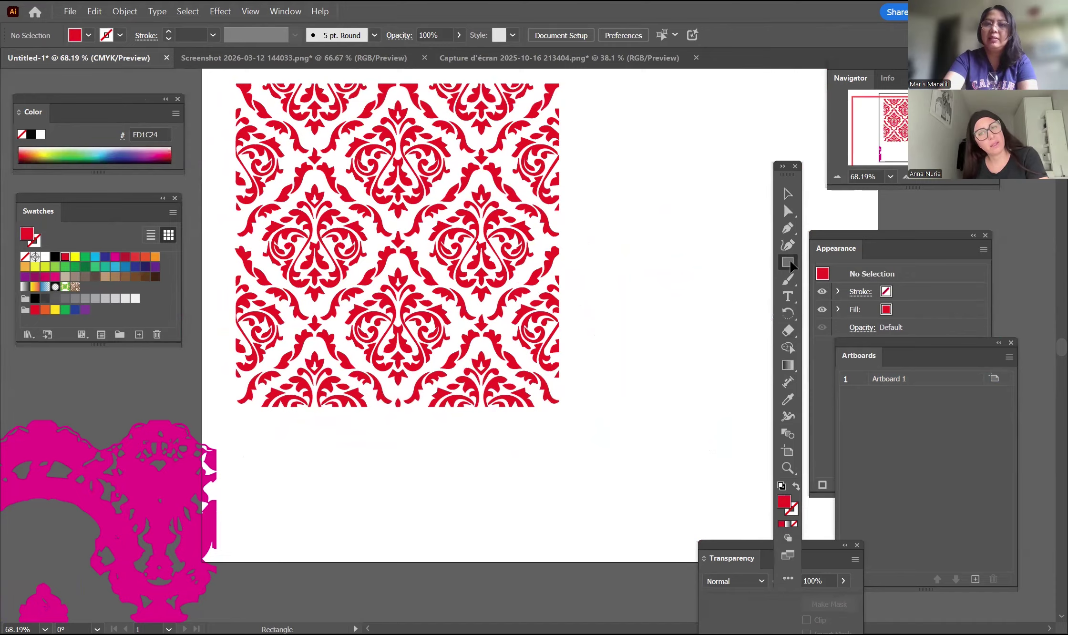
scroll(549, 255, "right", 3)
scroll(496, 164, "up", 3)
left_click_drag(496, 159, 768, 493)
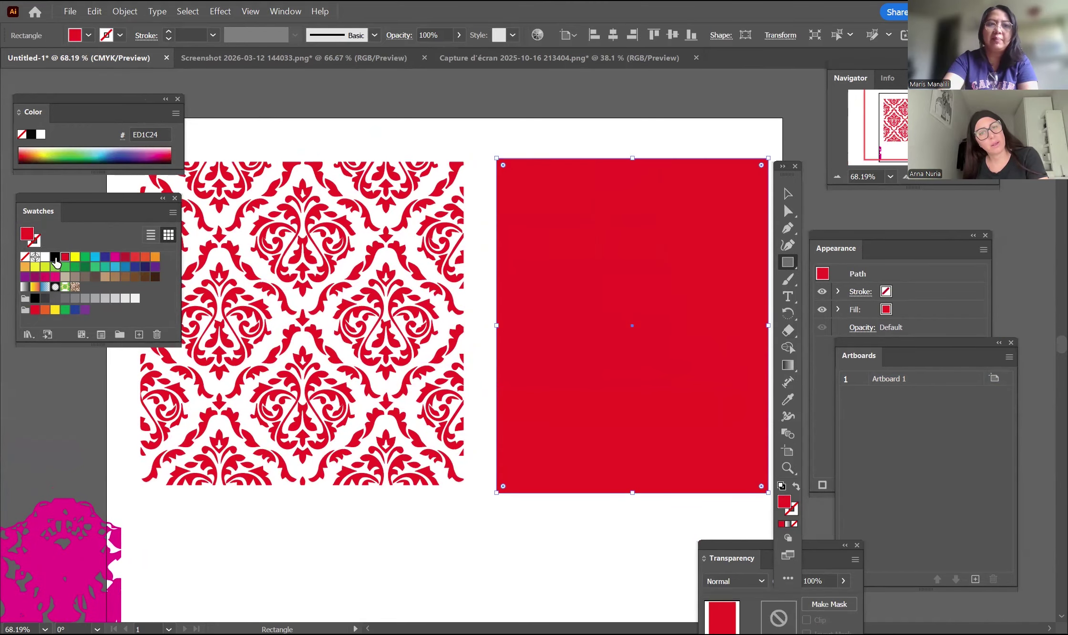
left_click(75, 257)
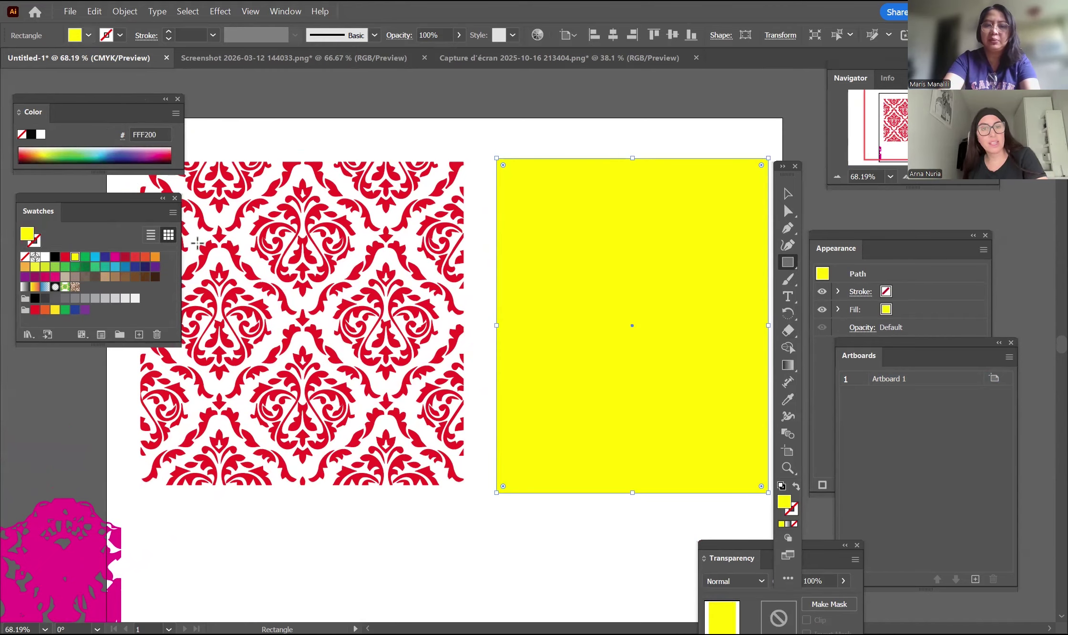
Select the entire red brocade, add it to the swatches as a new pattern swatch, and deselect the artwork
key("v")
left_click(321, 239)
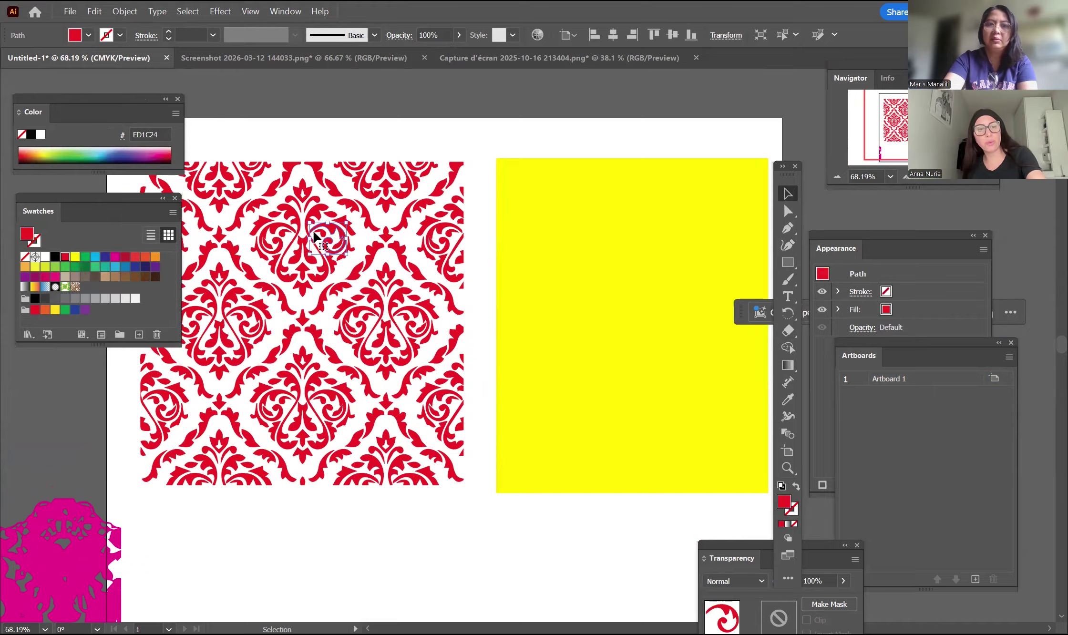
left_click(329, 138)
left_click_drag(334, 140, 408, 133)
left_click_drag(213, 129, 543, 503)
left_click_drag(457, 313, 94, 290)
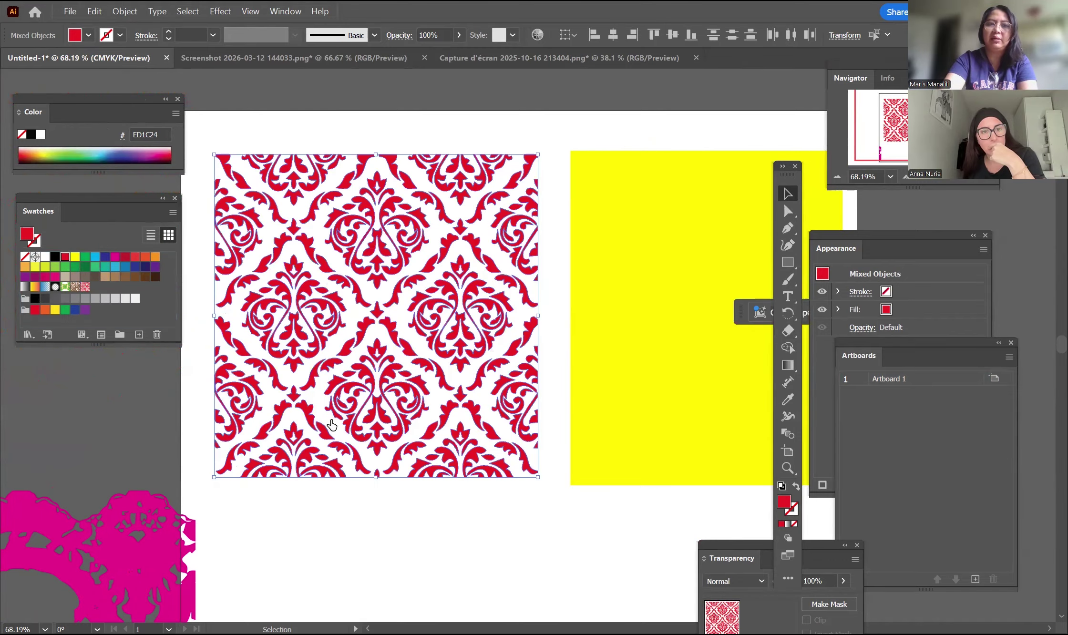
left_click(563, 496)
Fill the yellow rectangle with the red brocade pattern swatch and deselect it
left_click(660, 389)
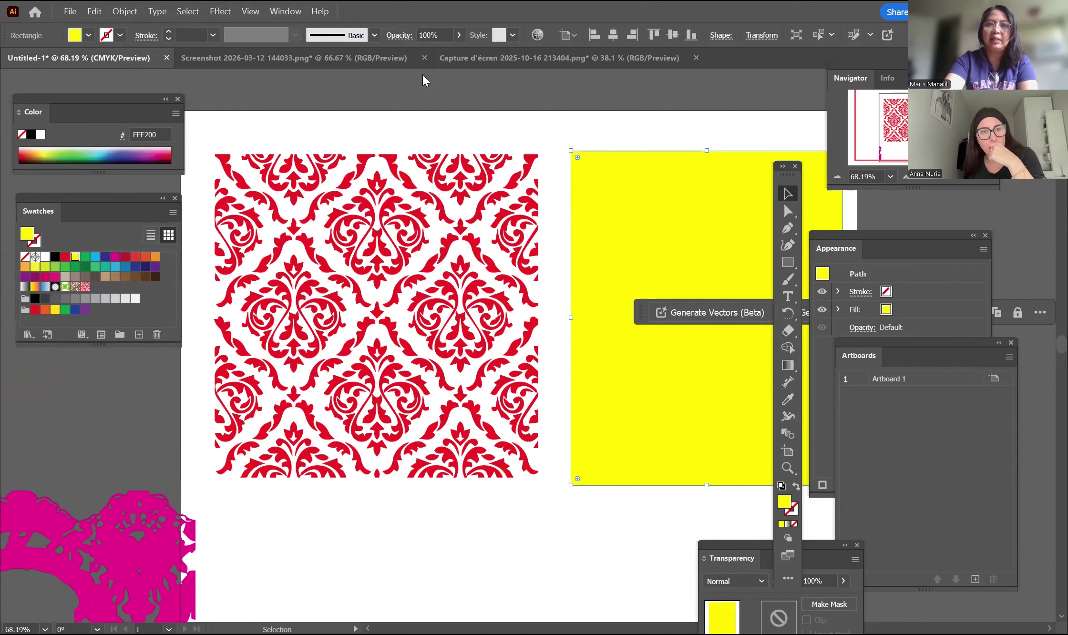
left_click(414, 166)
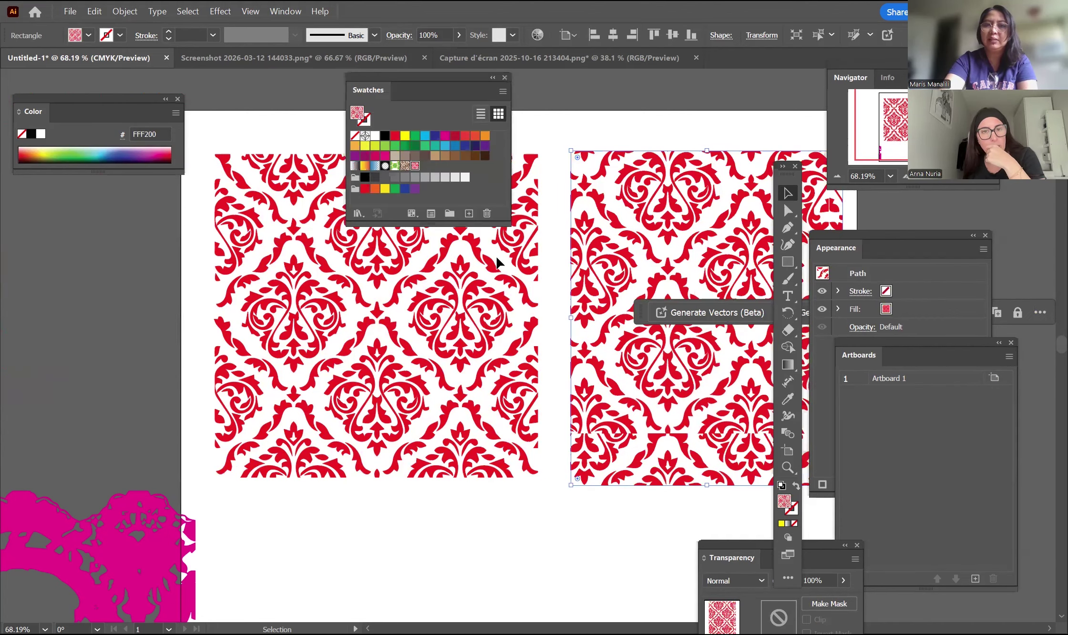
scroll(639, 410, "right", 5)
scroll(573, 382, "up", 1)
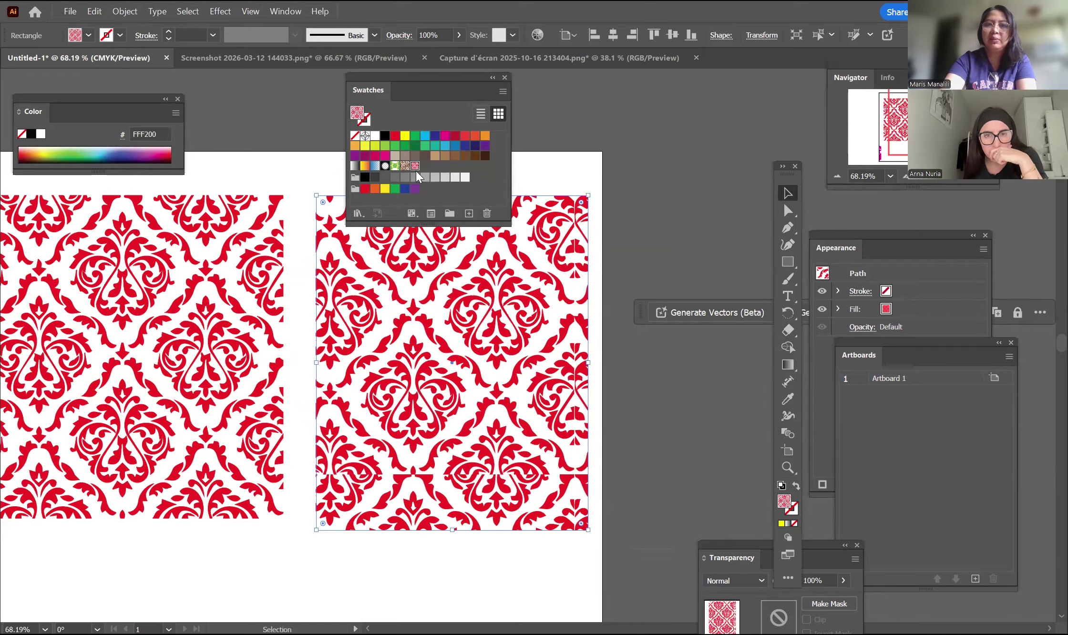
left_click(565, 189)
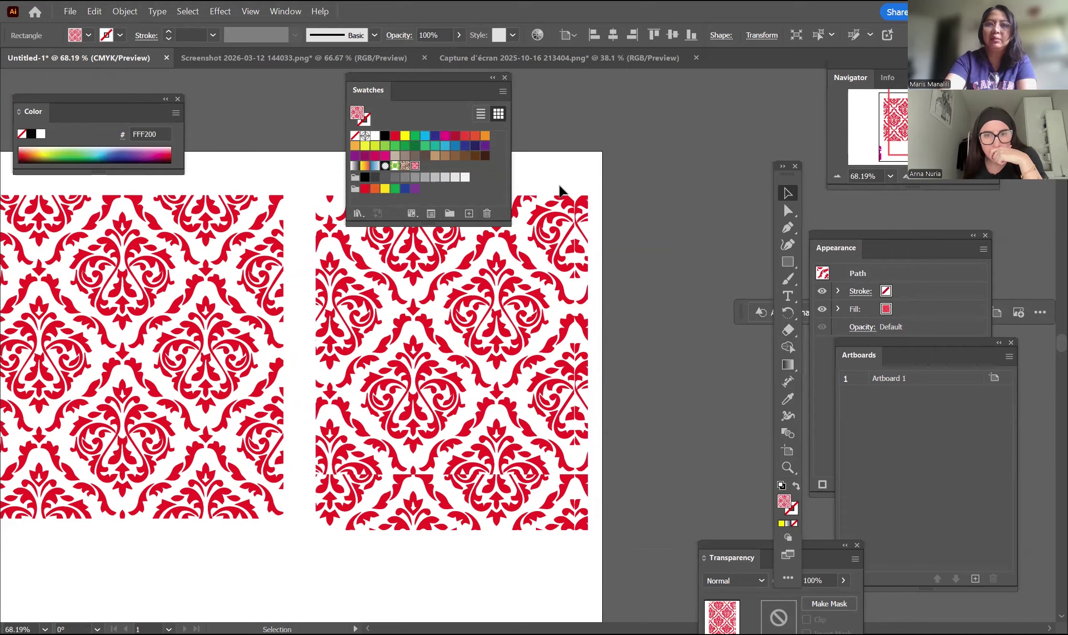
Open the brocade pattern swatch for editing, set its horizontal overlap to right in front, and choose the Brick by Row tile type
double_click(414, 166)
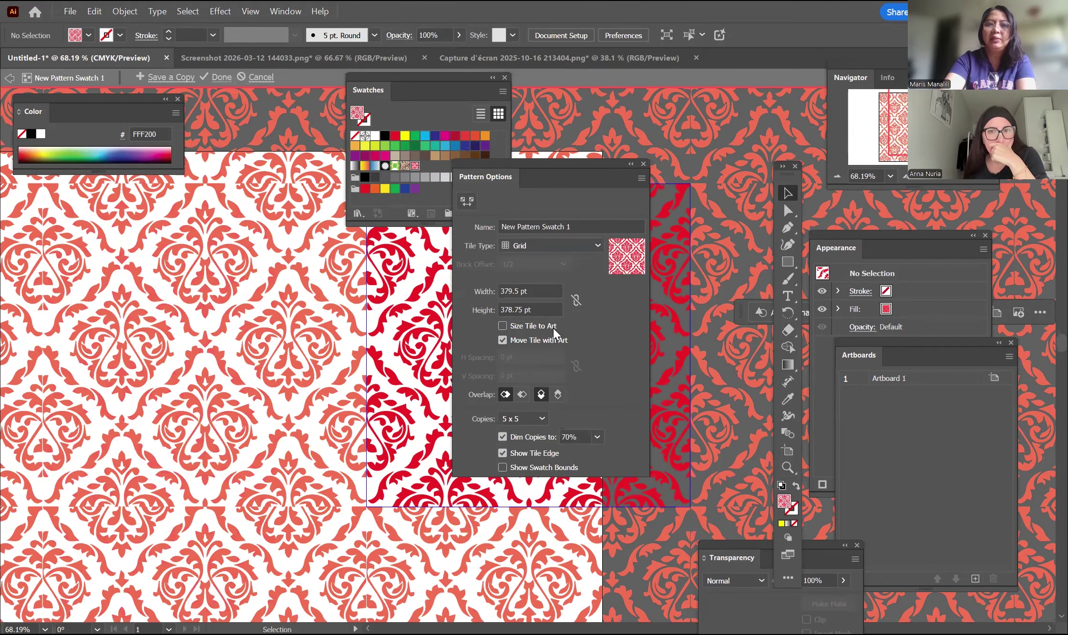
left_click(522, 396)
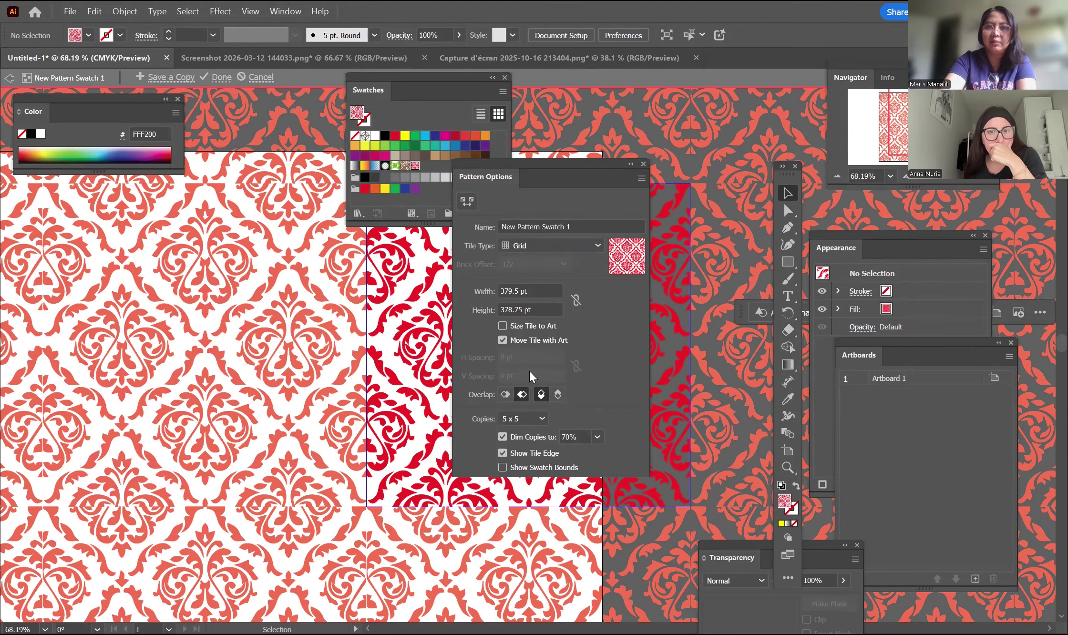
left_click(549, 245)
left_click(553, 276)
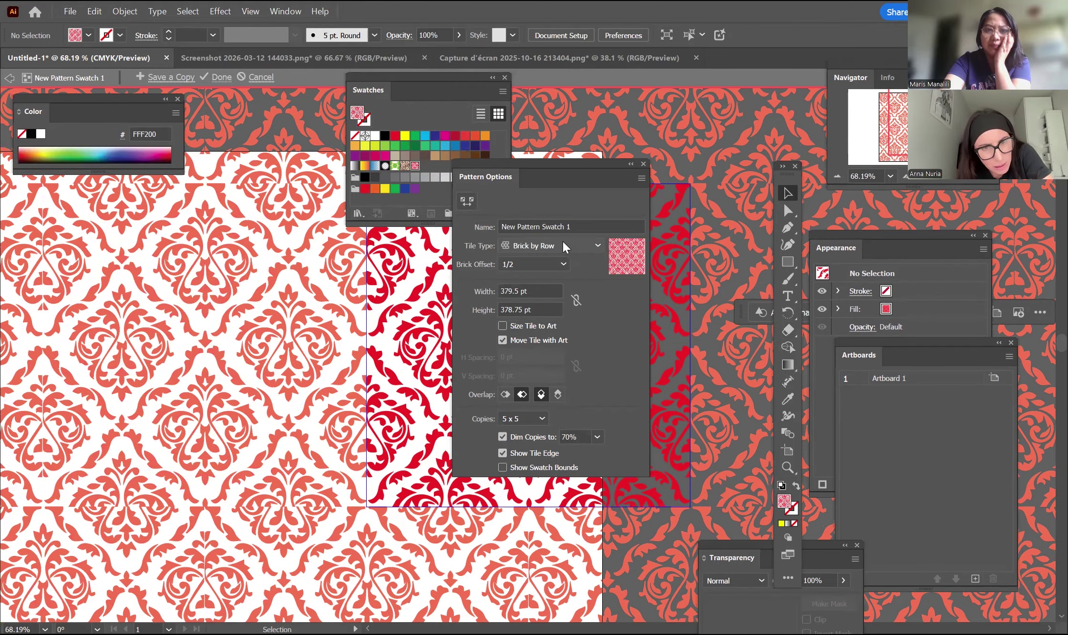
Try the Hex by Column tile type on the brocade pattern, then return it to Brick by Row
left_click(583, 241)
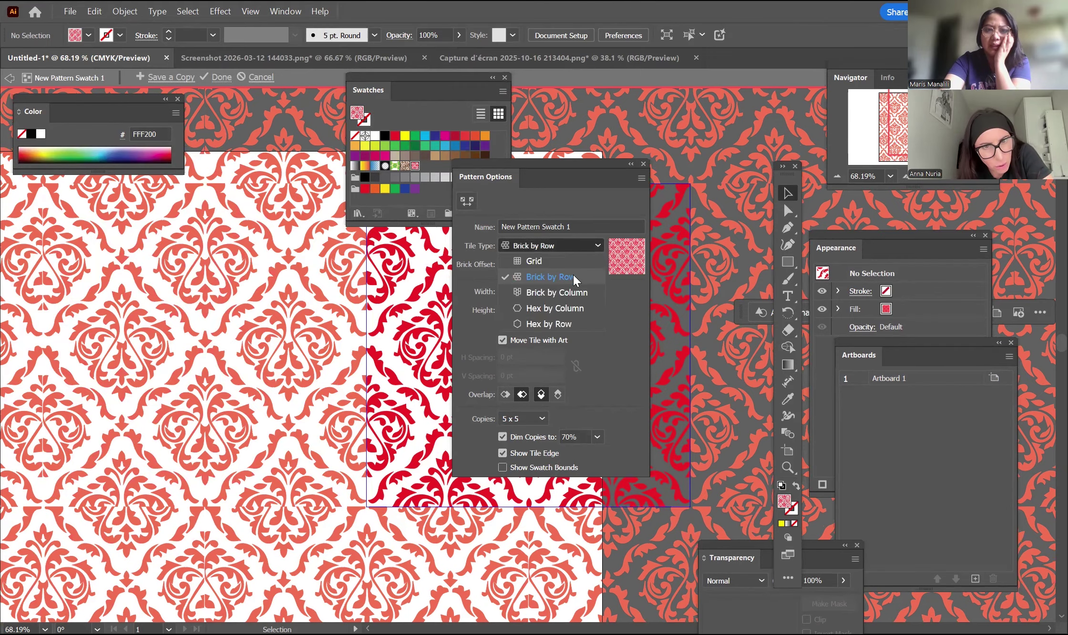
left_click(570, 301)
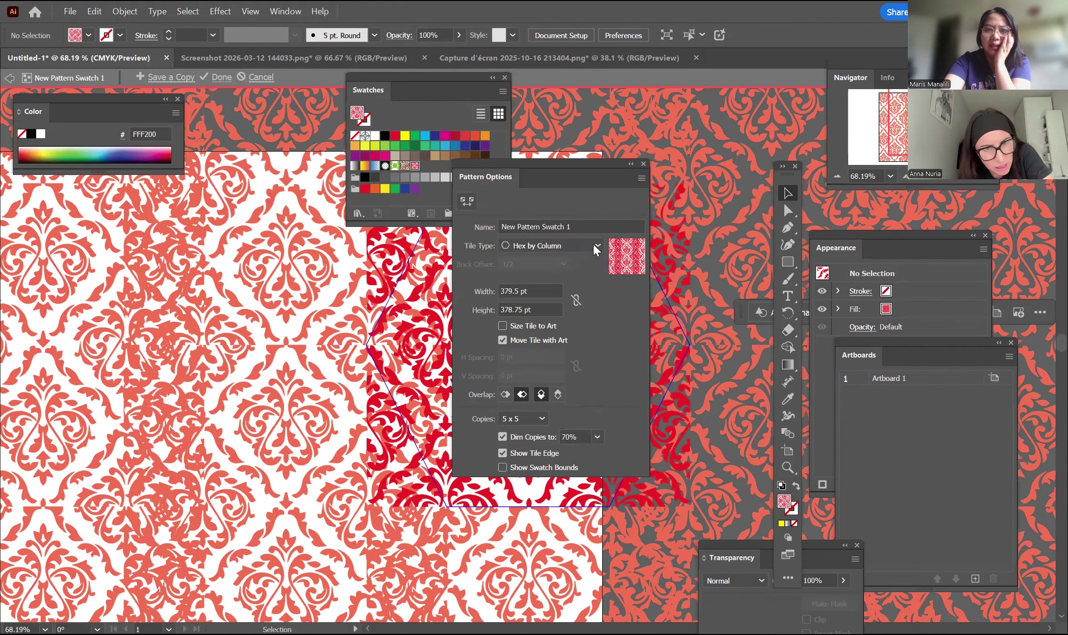
left_click(596, 248)
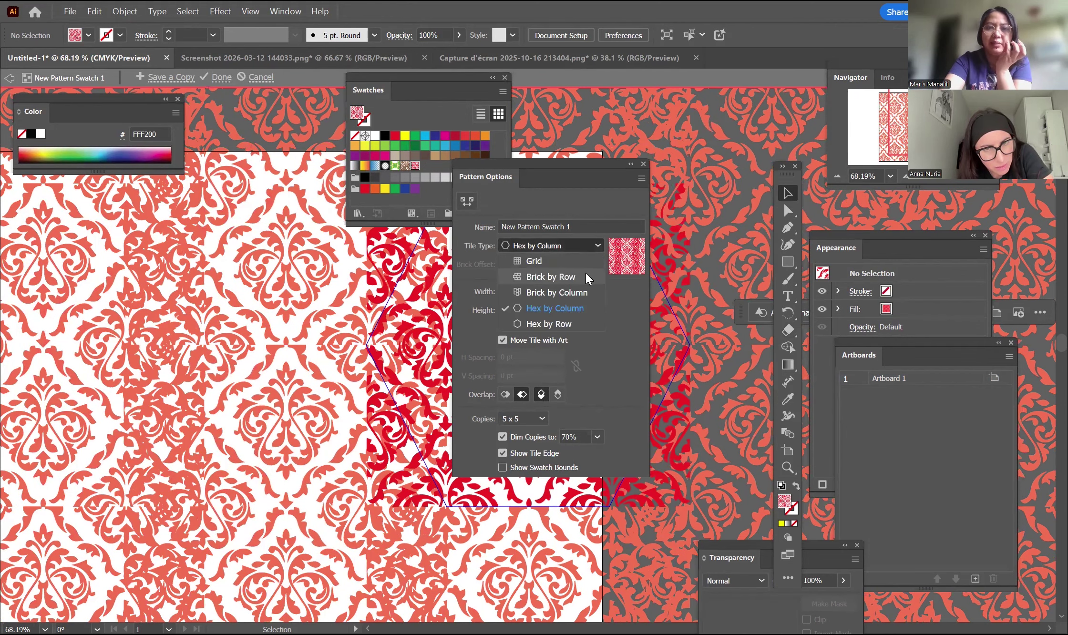
left_click(587, 277)
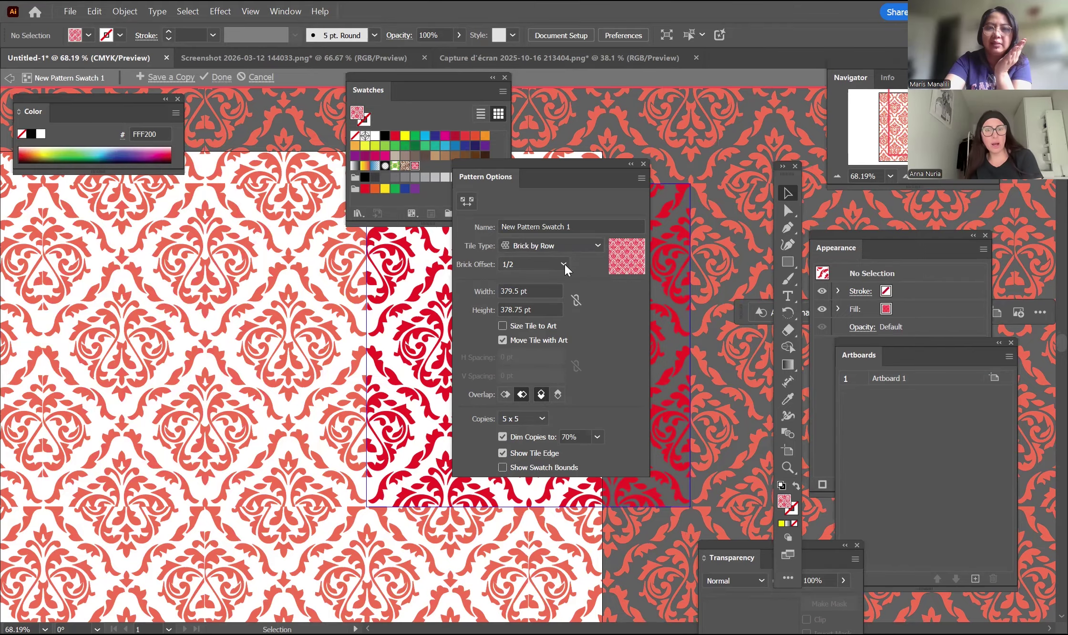
Set the pattern's brick offset to 3/4 and rename it New Pattern Swatch 2
left_click(564, 265)
left_click(549, 342)
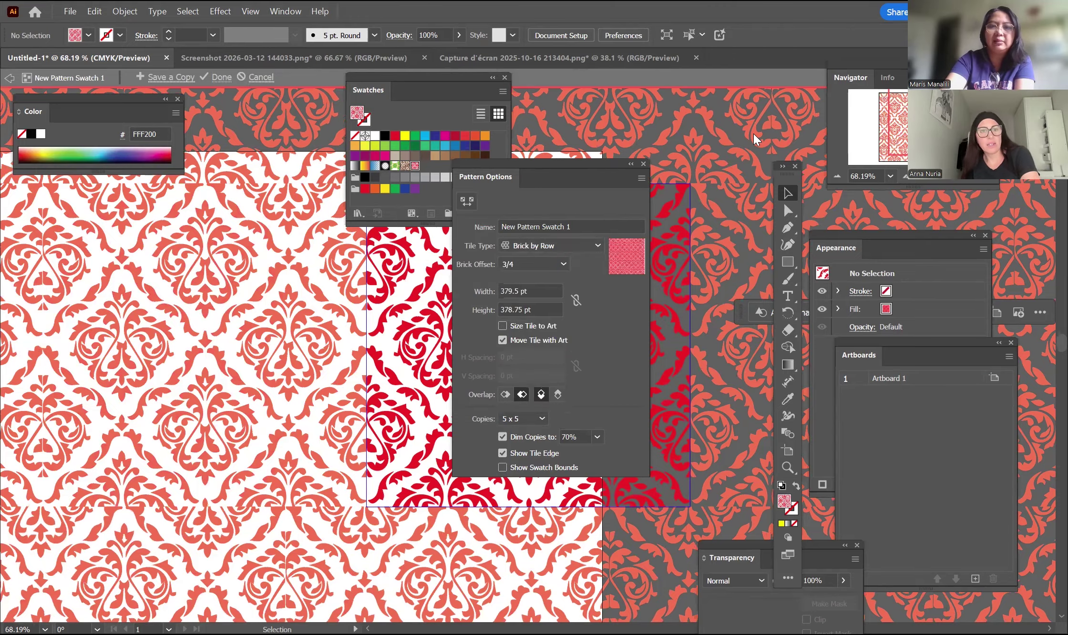
left_click_drag(562, 167, 715, 128)
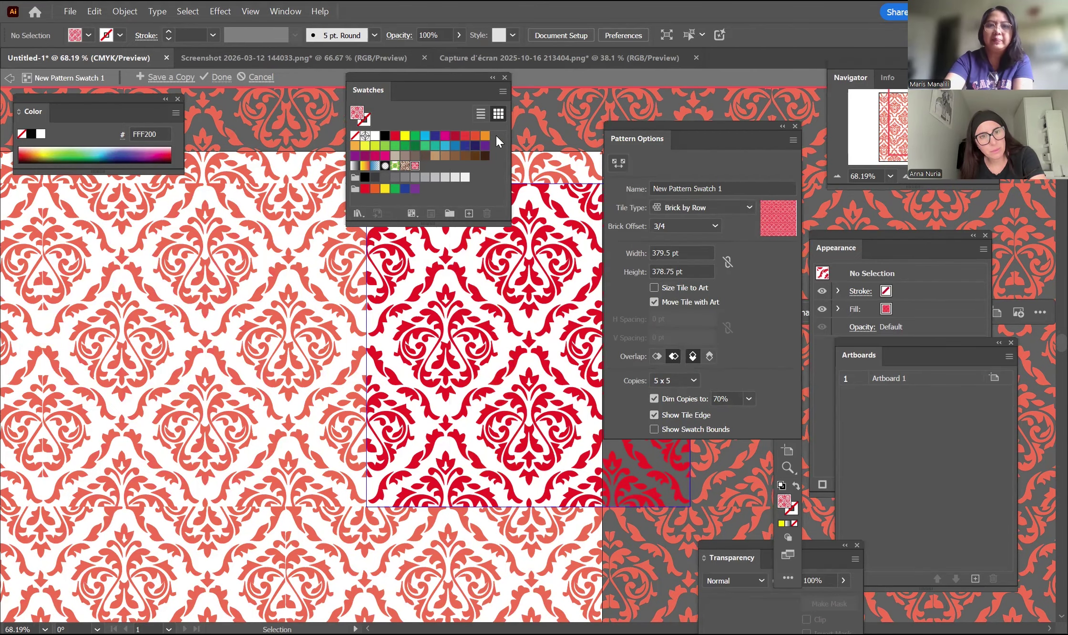
left_click(714, 190)
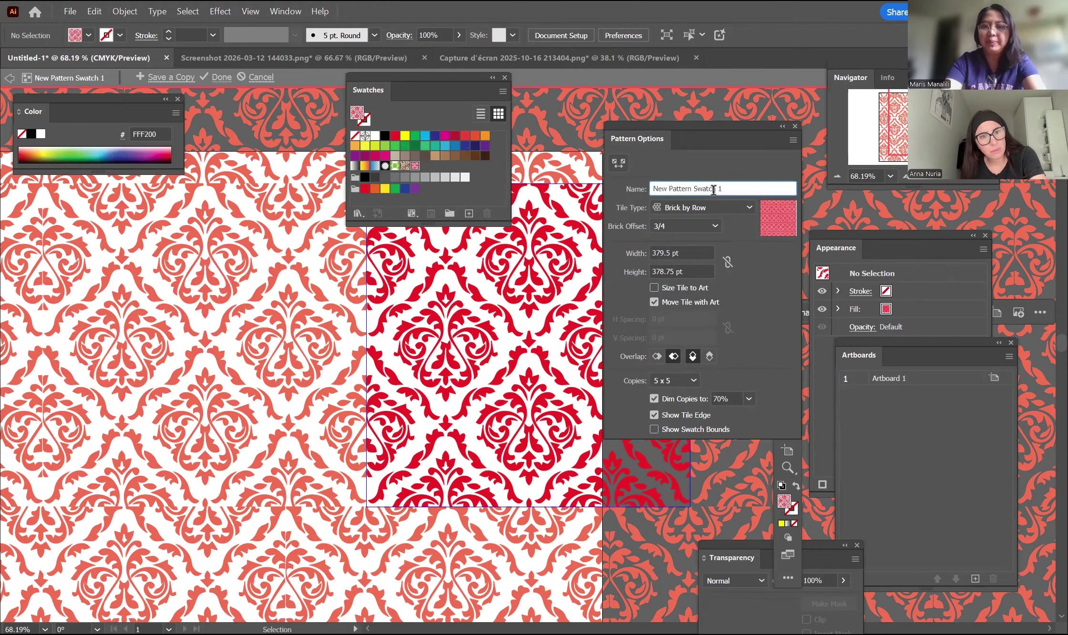
key("Return")
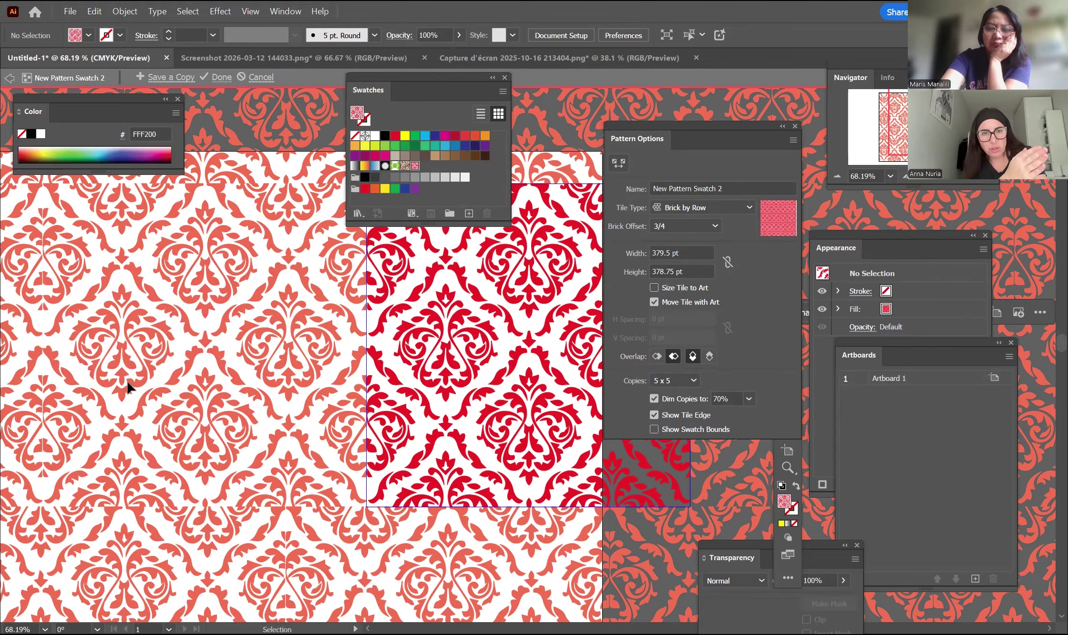
Move the Swatches and Pattern Options panels clear of the pattern tile and finish the pattern edit
left_click_drag(127, 388, 130, 388)
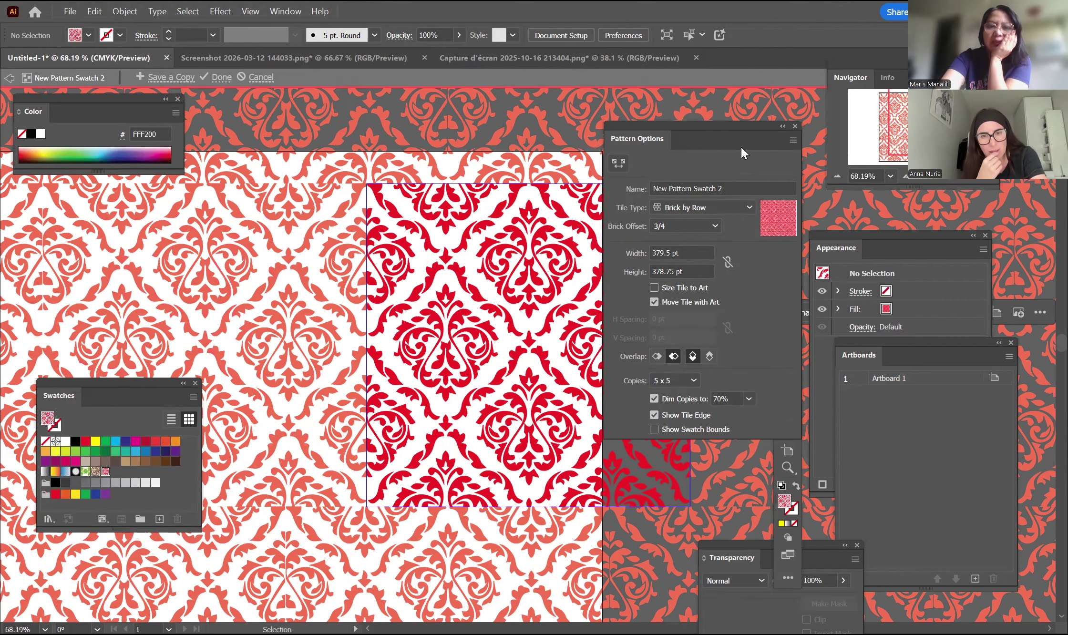
left_click_drag(741, 151, 767, 168)
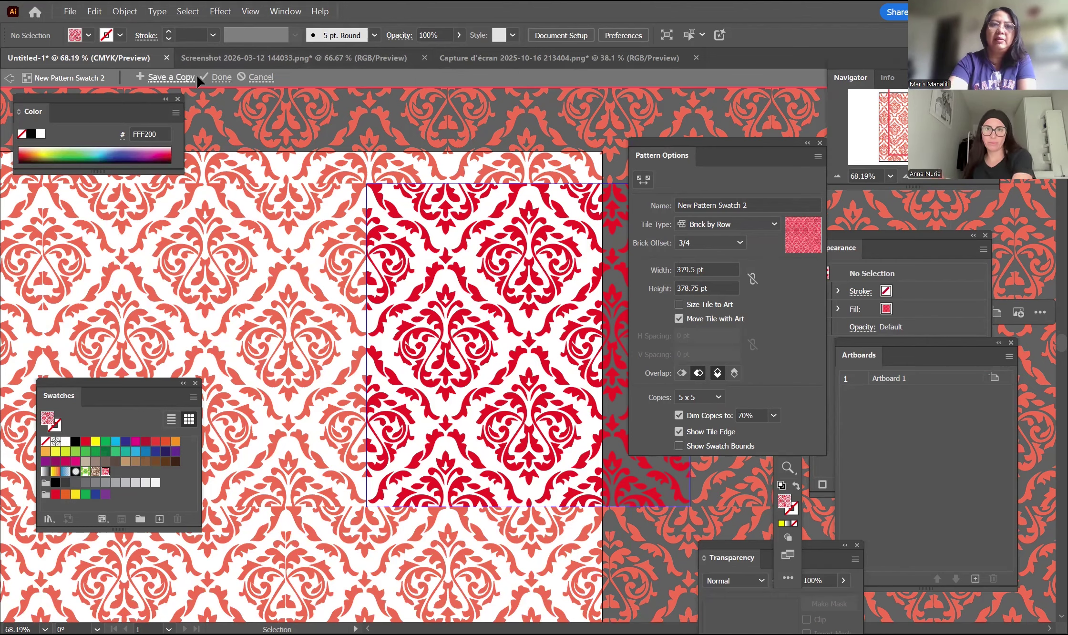
left_click(217, 77)
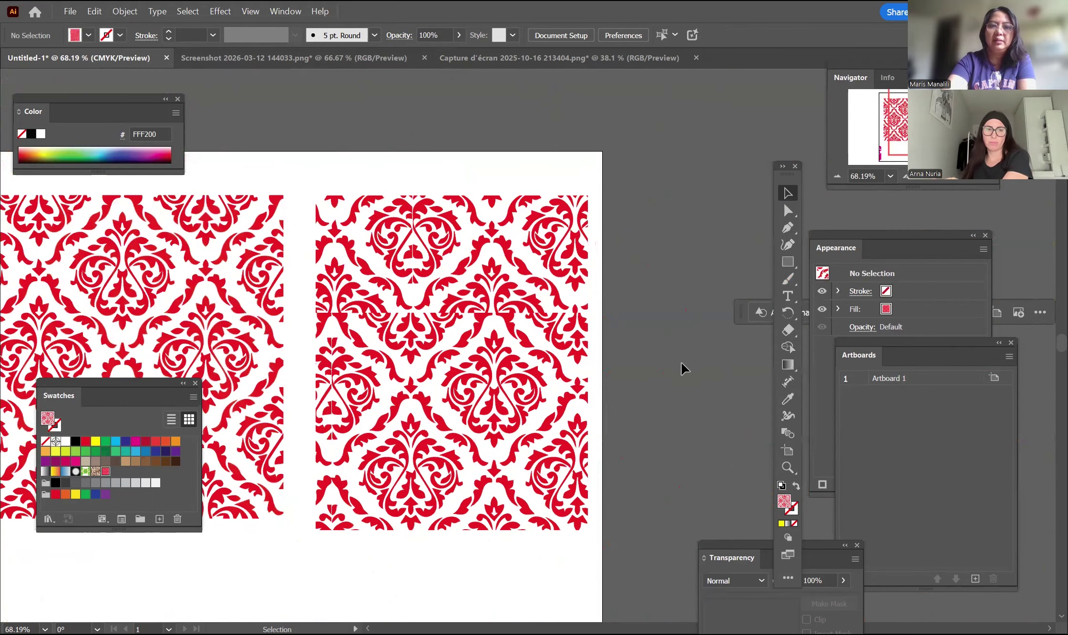
Slide the pattern-filled rectangle partly past the artboard edge and back, leaving it fully on the artboard beside the original brocade
left_click_drag(472, 390, 526, 390)
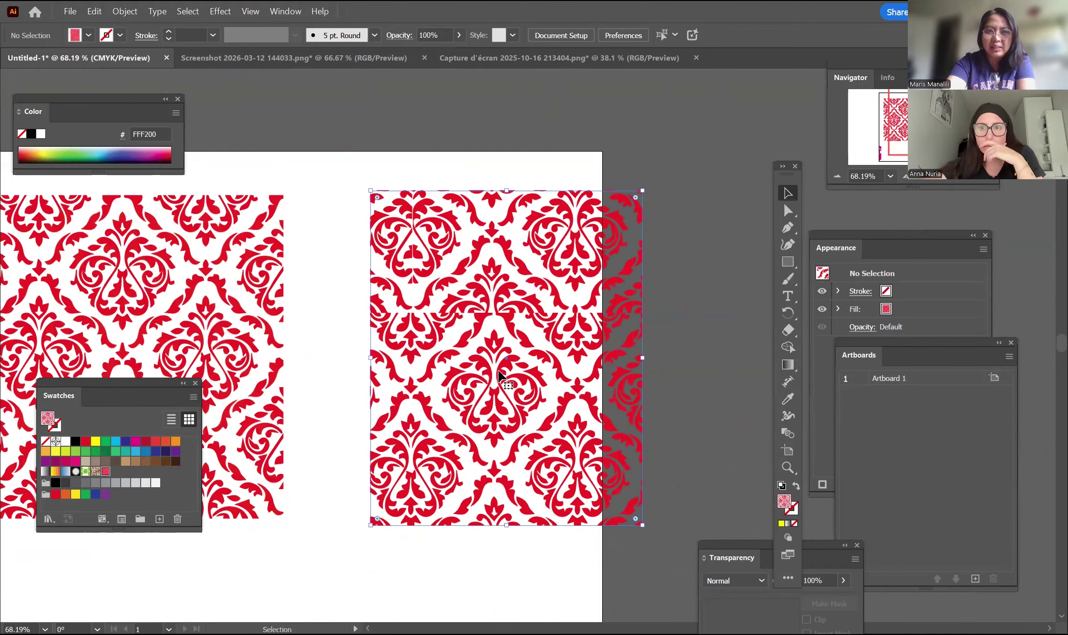
left_click_drag(497, 320, 449, 320)
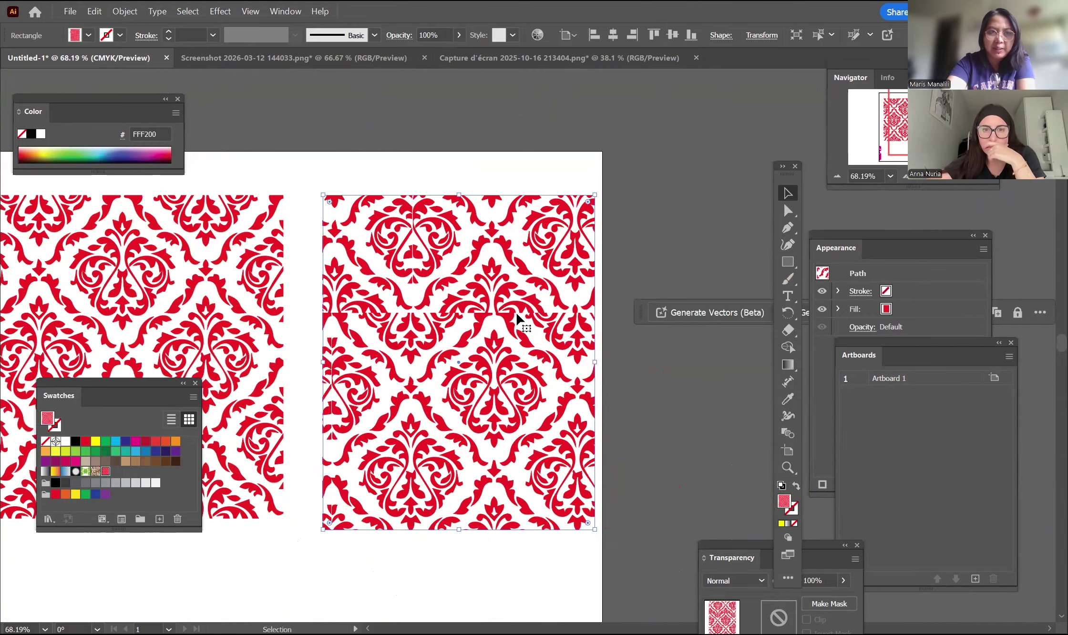
key("space")
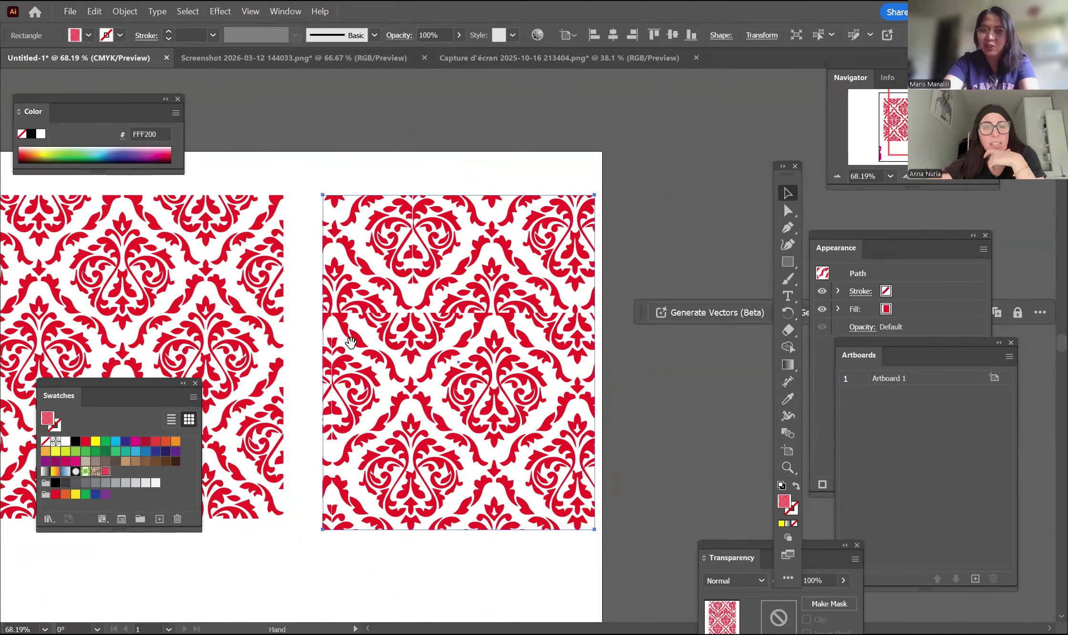
left_click_drag(357, 341, 648, 295)
left_click(473, 271)
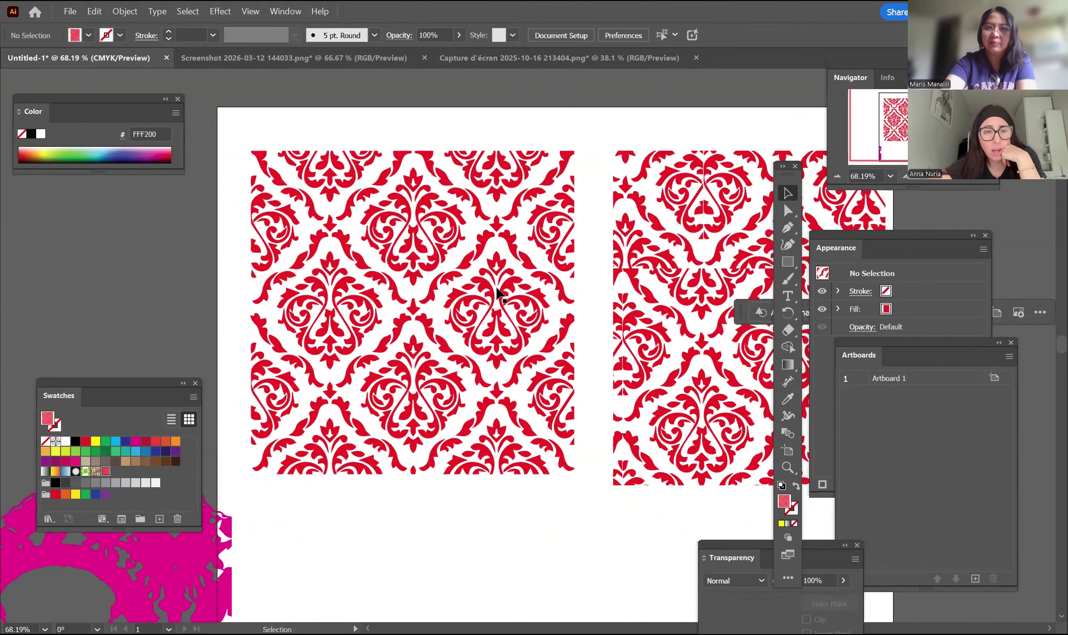
left_click(470, 324)
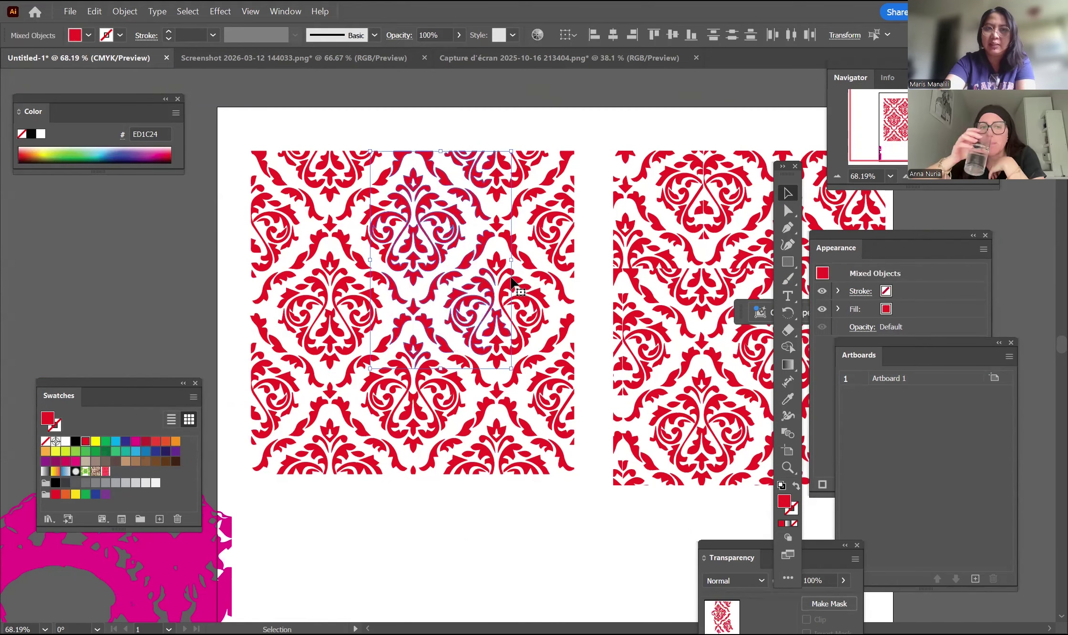
left_click(590, 262)
key("ctrl+minus")
key("ctrl+minus")
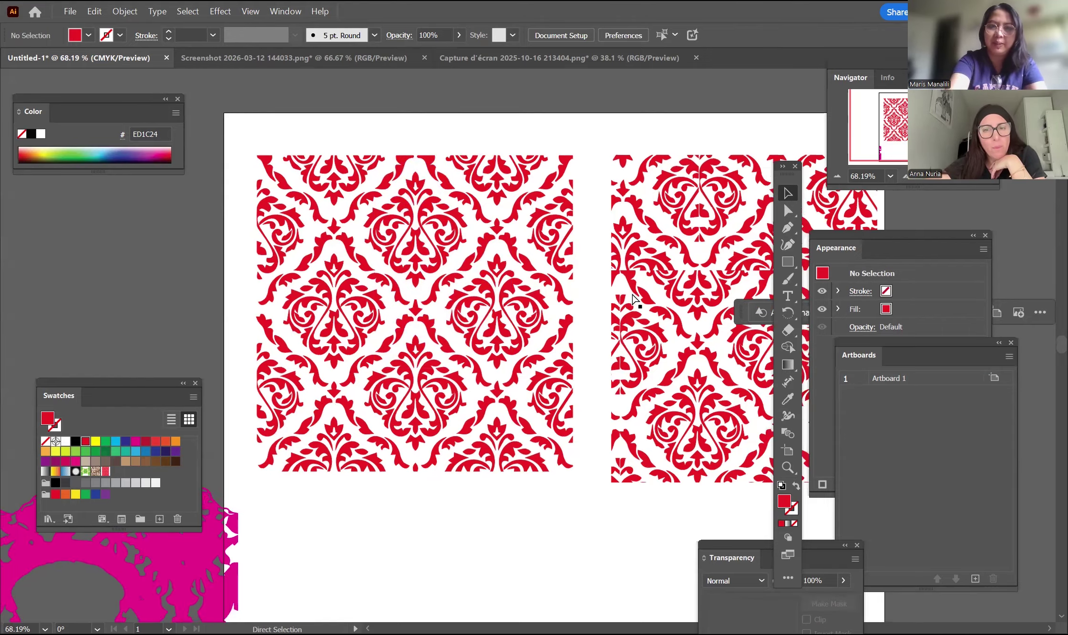
scroll(634, 299, "down", 5)
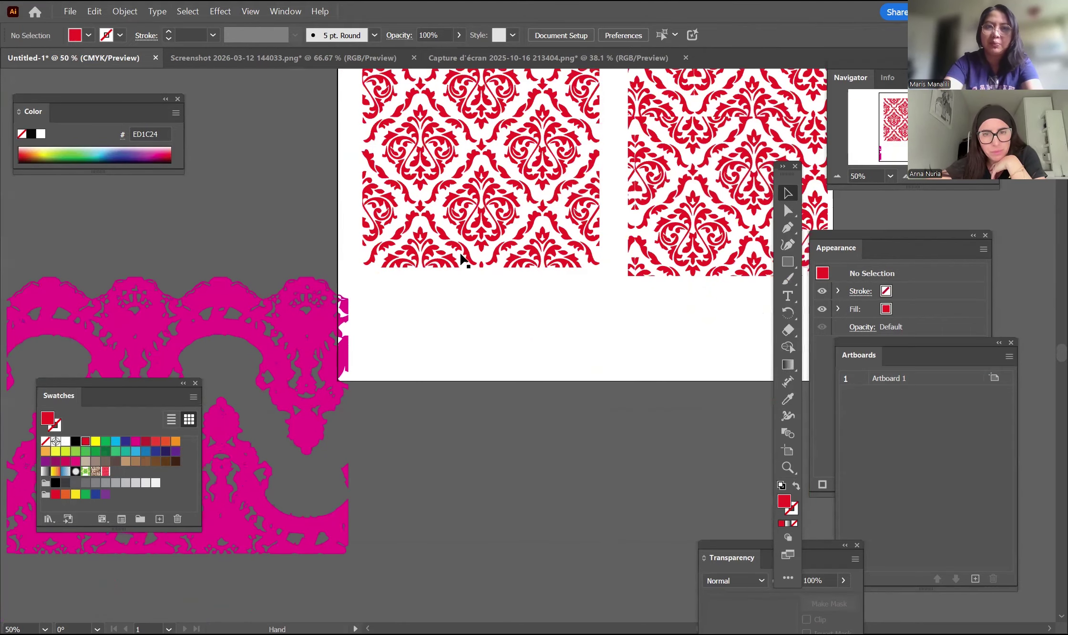
Move the pattern-filled rectangle to the artboard's lower edge beneath the original brocade, and reposition the magenta lace beside the artboard's left edge
left_click_drag(276, 387, 267, 405)
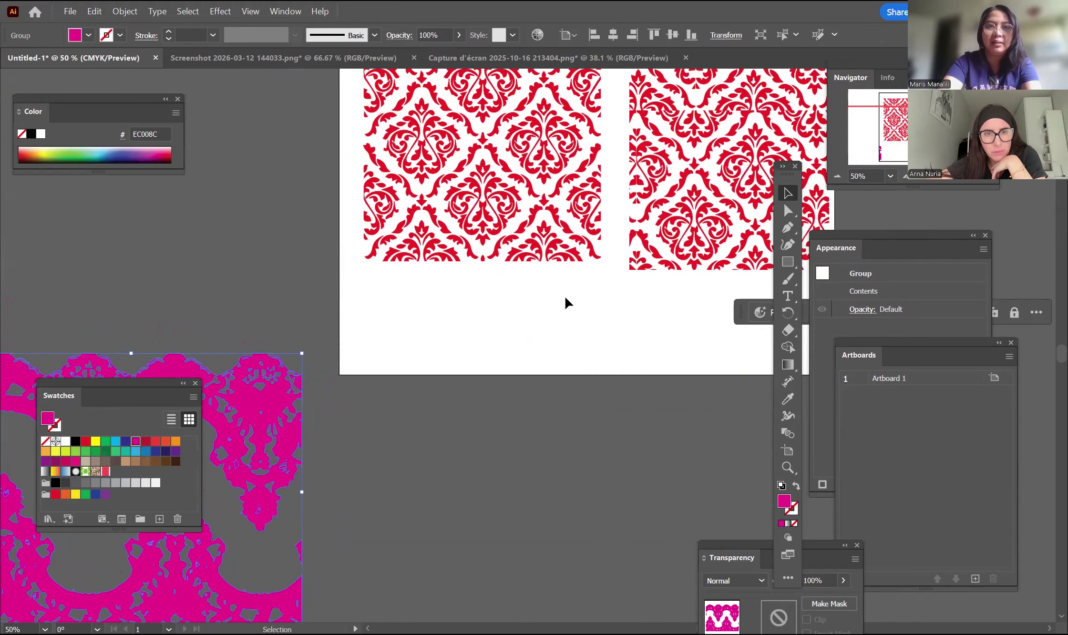
left_click_drag(589, 313, 424, 376)
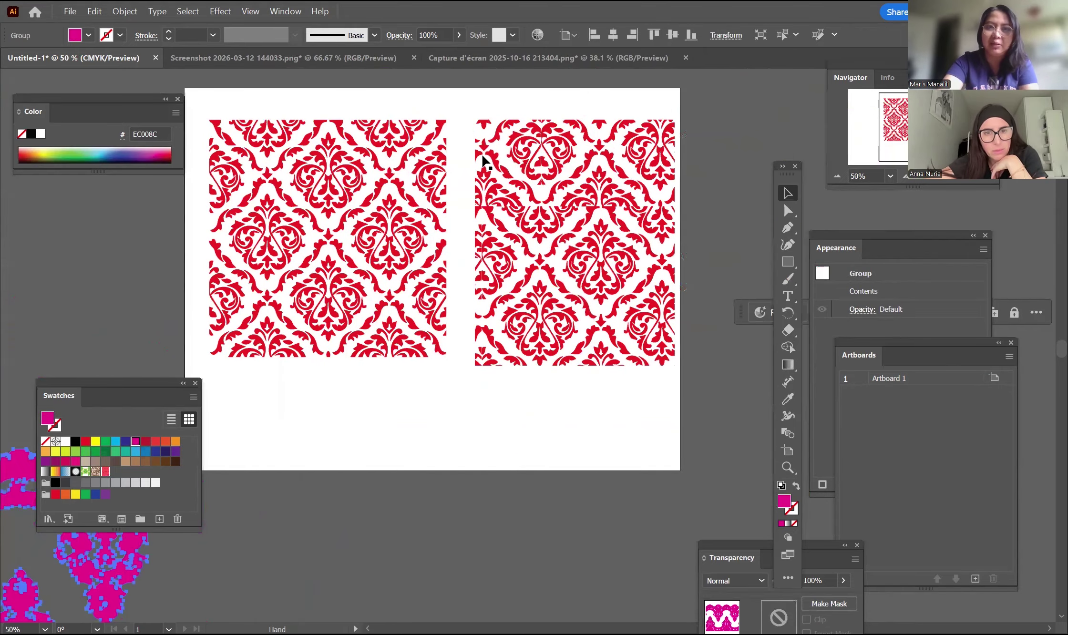
left_click_drag(465, 89, 706, 393)
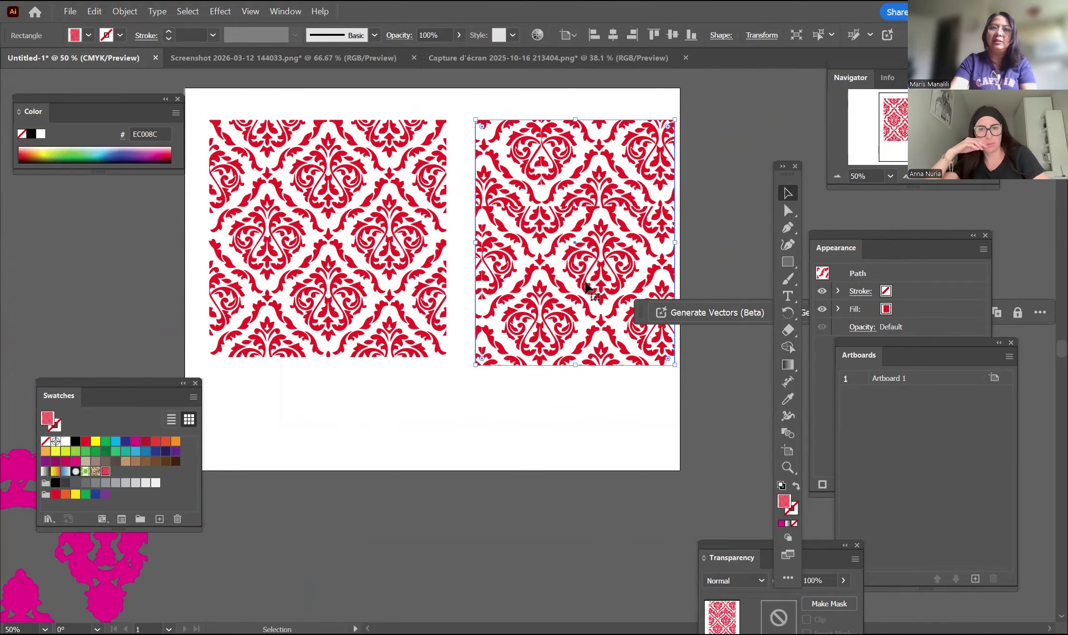
left_click_drag(598, 193, 347, 509)
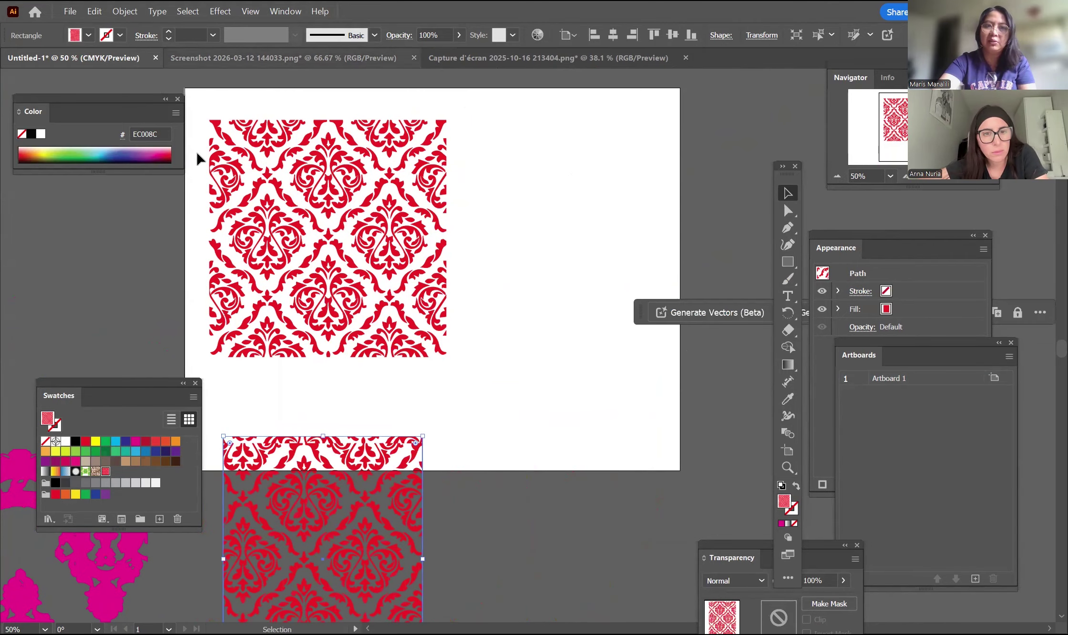
left_click(341, 370)
left_click_drag(143, 530, 93, 315)
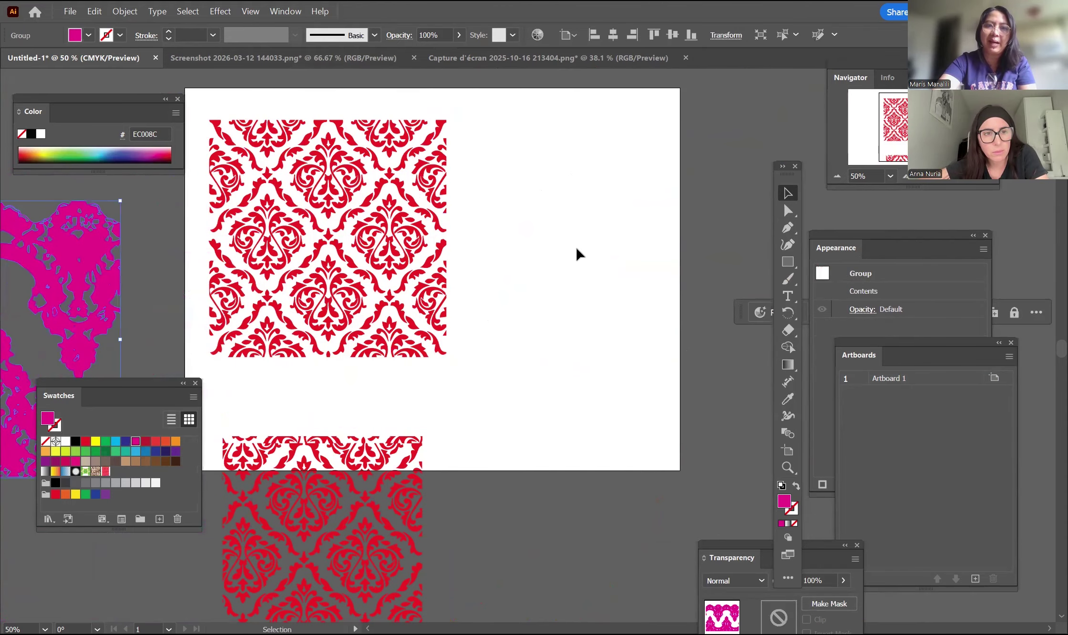
left_click(203, 153)
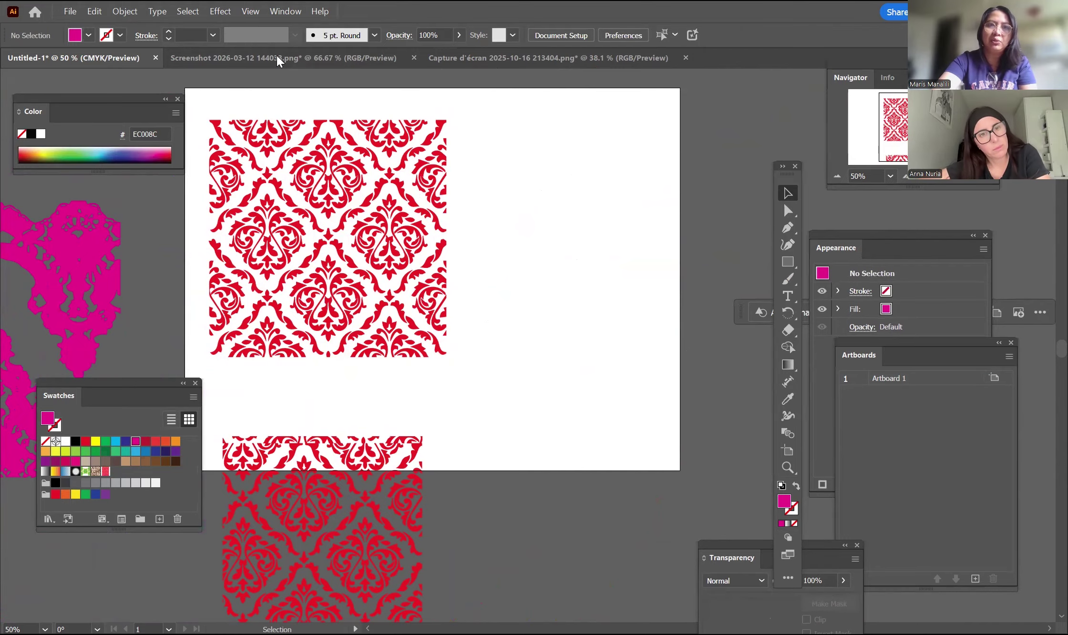
Show the Pathfinder panel and place it over the empty artboard area just below the brocade's lower right corner
left_click(284, 12)
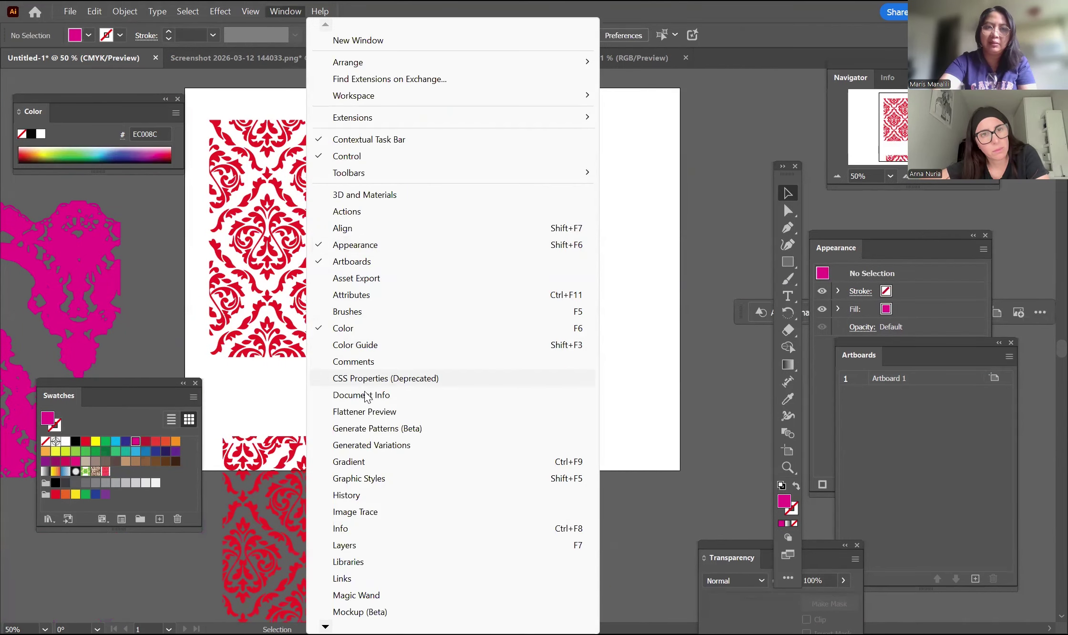
scroll(394, 465, "down", 5)
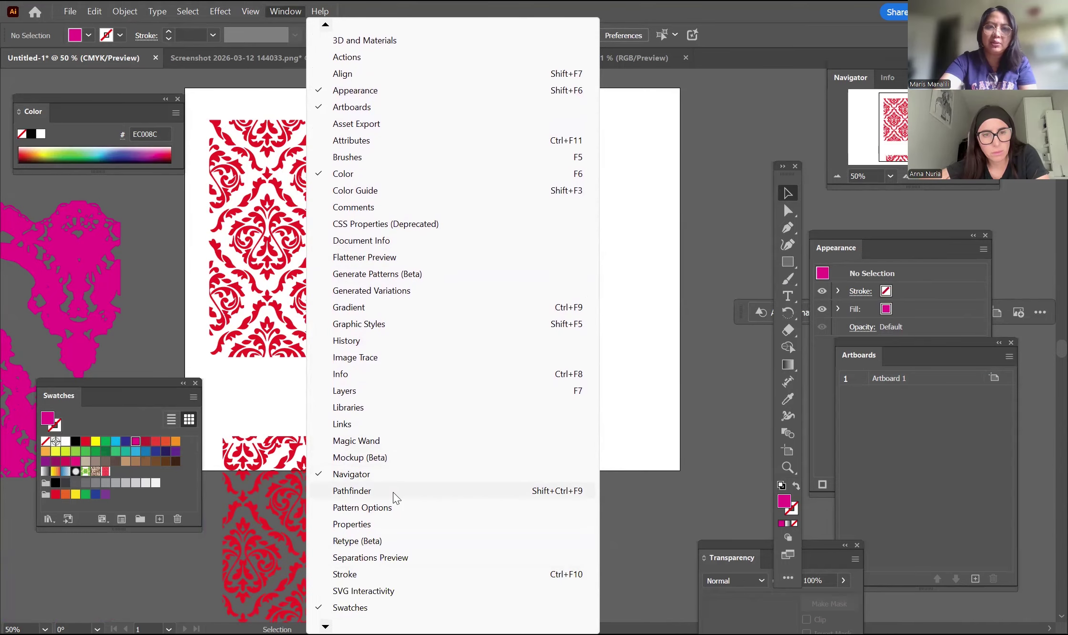
left_click(395, 492)
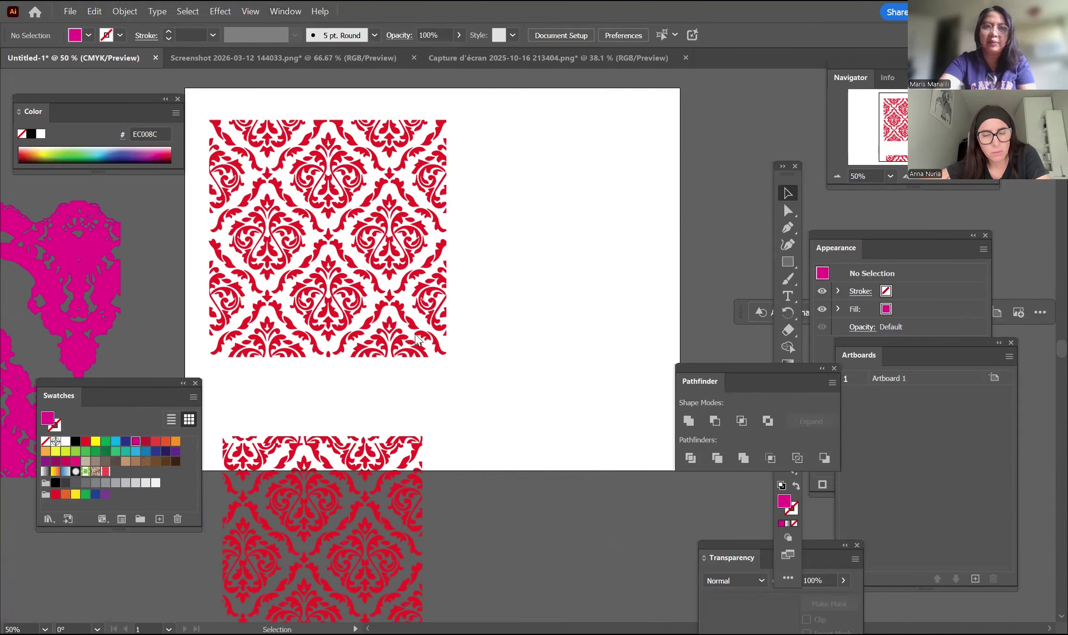
left_click_drag(754, 368, 496, 351)
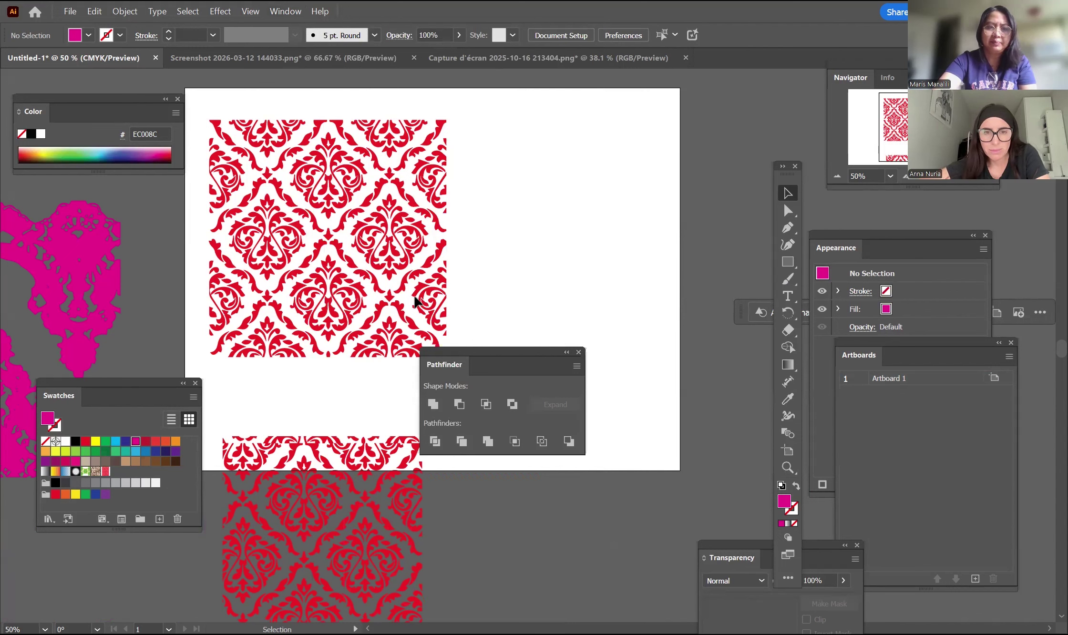
Draw an upright rectangle on the empty area right of the brocade and fill it with red ED1C24
left_click(788, 262)
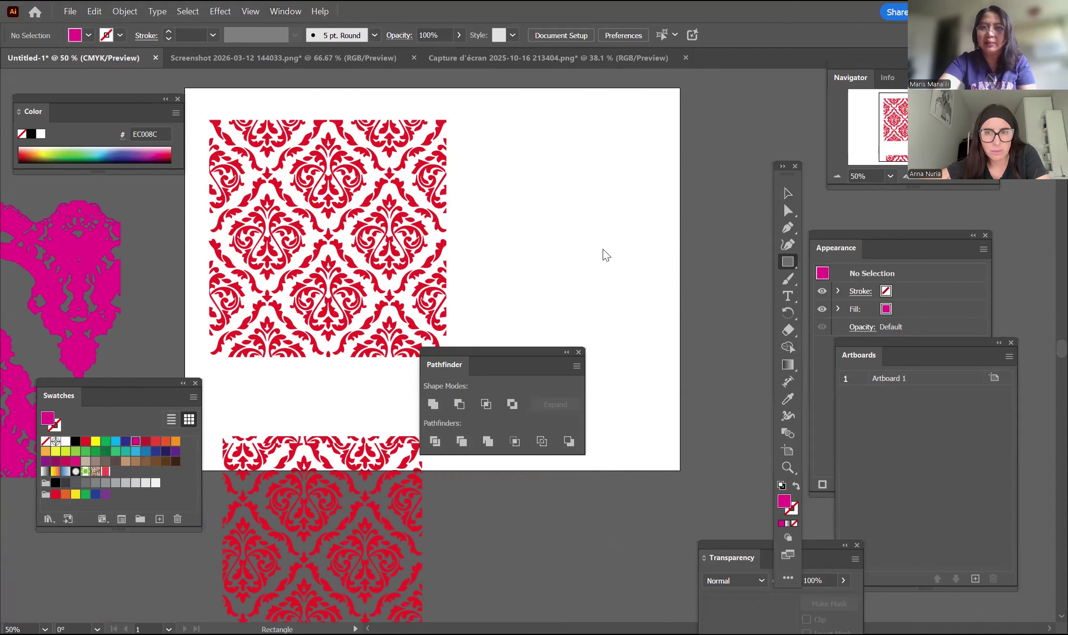
left_click_drag(534, 156, 670, 318)
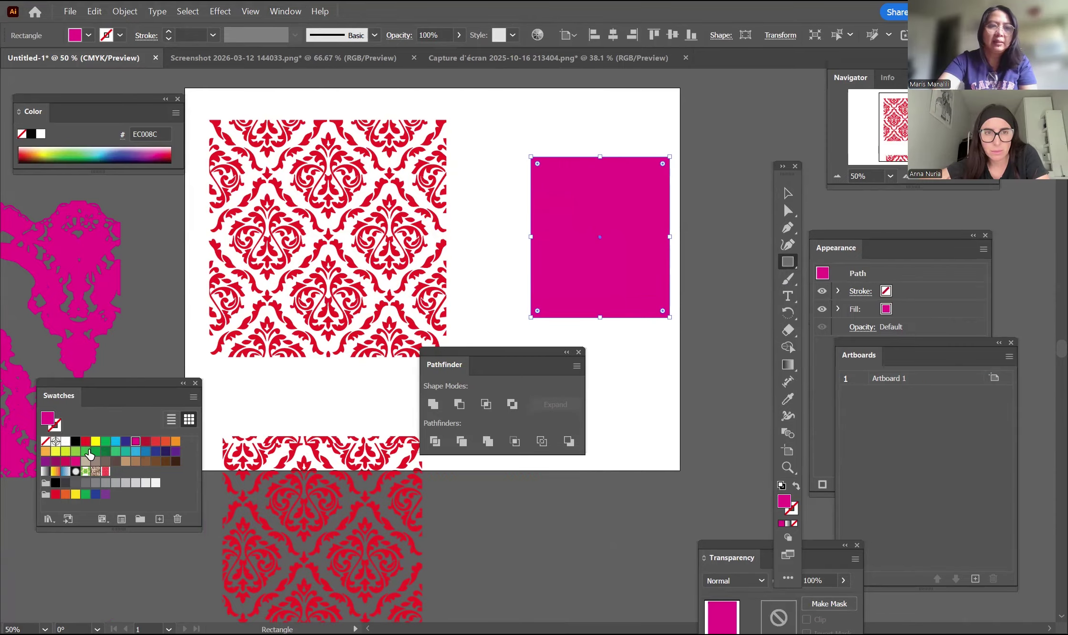
left_click(86, 441)
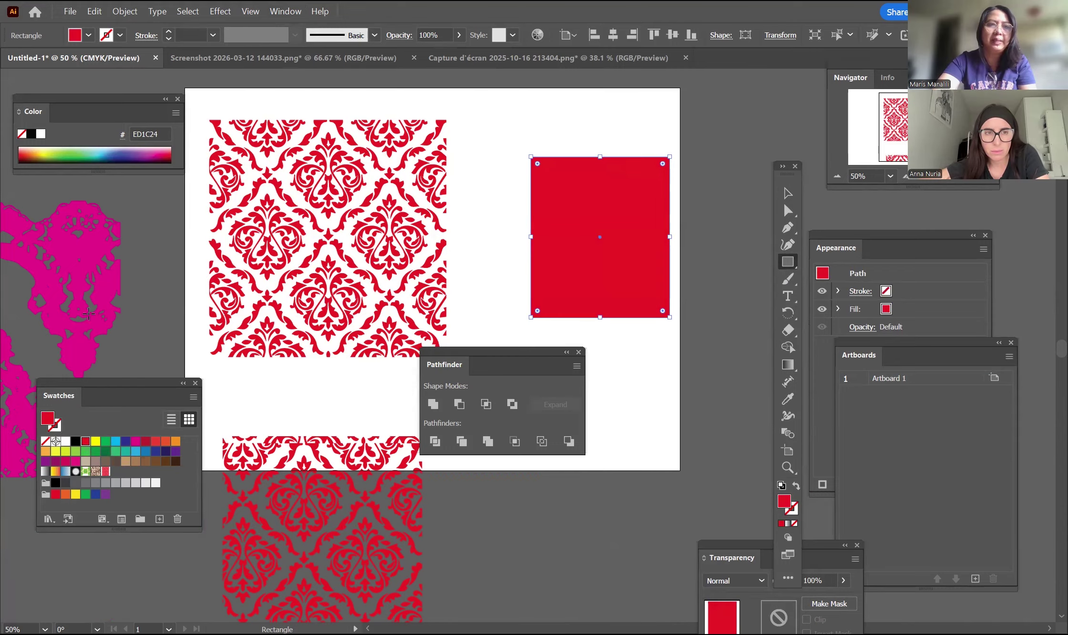
key("v")
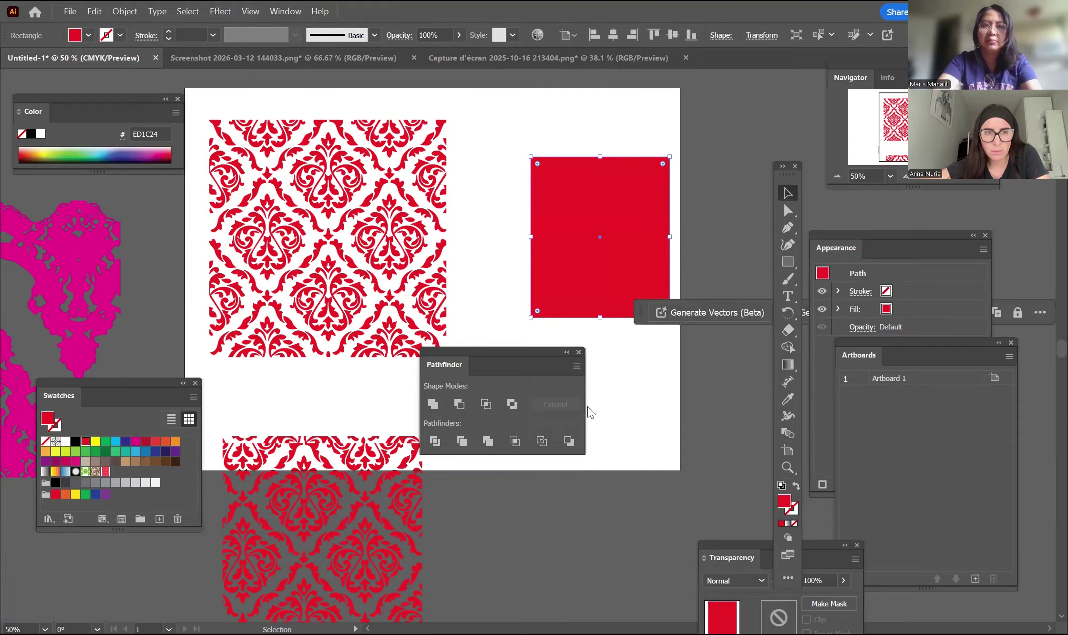
left_click(646, 465)
Duplicate the red rectangle so one sits above the other at the artboard's right edge, and fill both with blue 2E3192
scroll(589, 346, "up", 5)
scroll(589, 346, "right", 4)
left_click_drag(503, 327, 543, 152)
left_click_drag(553, 191, 551, 484)
scroll(451, 342, "down", 2)
scroll(451, 342, "right", 5)
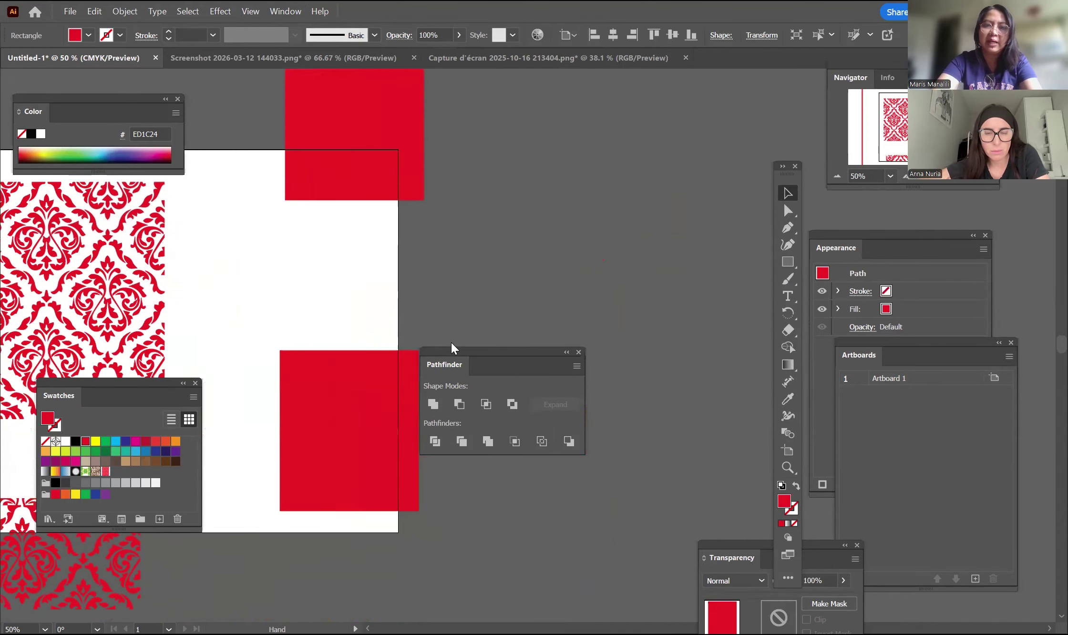
left_click(420, 190)
left_click_drag(217, 117, 352, 426)
left_click(125, 441)
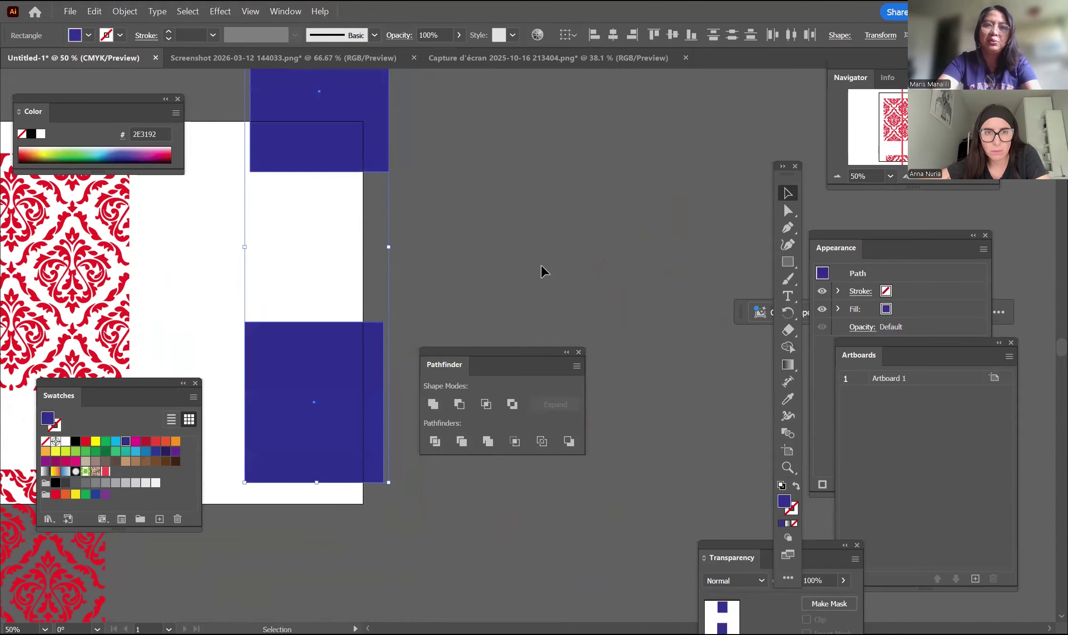
Place several duplicates of the blue rectangle off the right side of the artboard and move the Pathfinder panel below them
left_click(542, 263)
left_click_drag(335, 403, 729, 206)
left_click_drag(594, 390, 392, 390)
left_click_drag(465, 219, 717, 440)
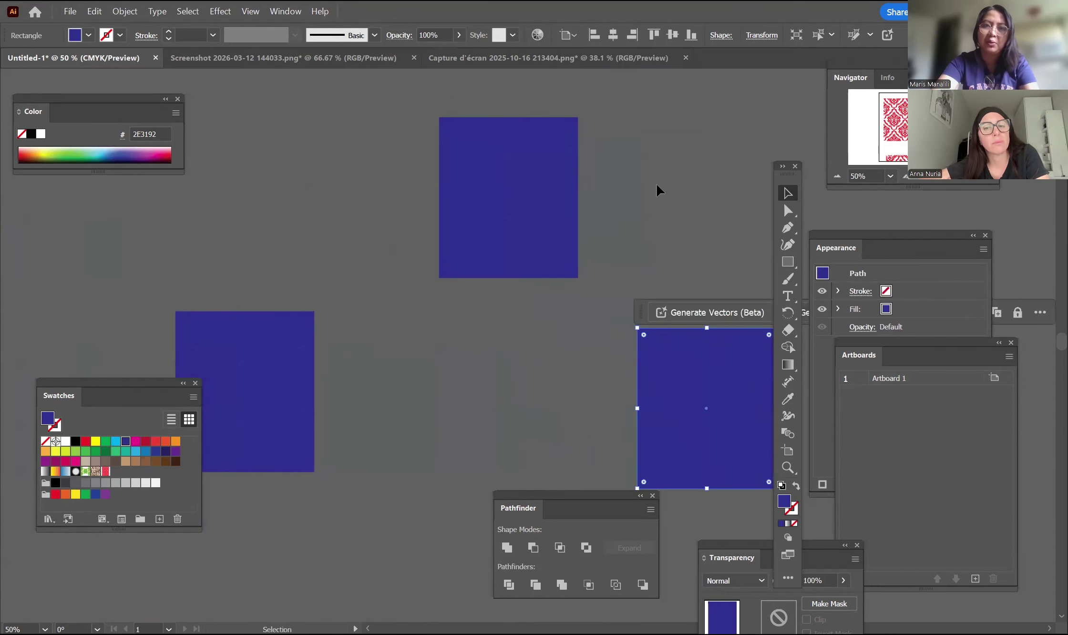
left_click(656, 183)
Copy the magenta lace and paste it over the upper blue rectangle, scaled down to slightly wider than the rectangle
left_click_drag(366, 323, 820, 309)
left_click_drag(548, 262, 615, 257)
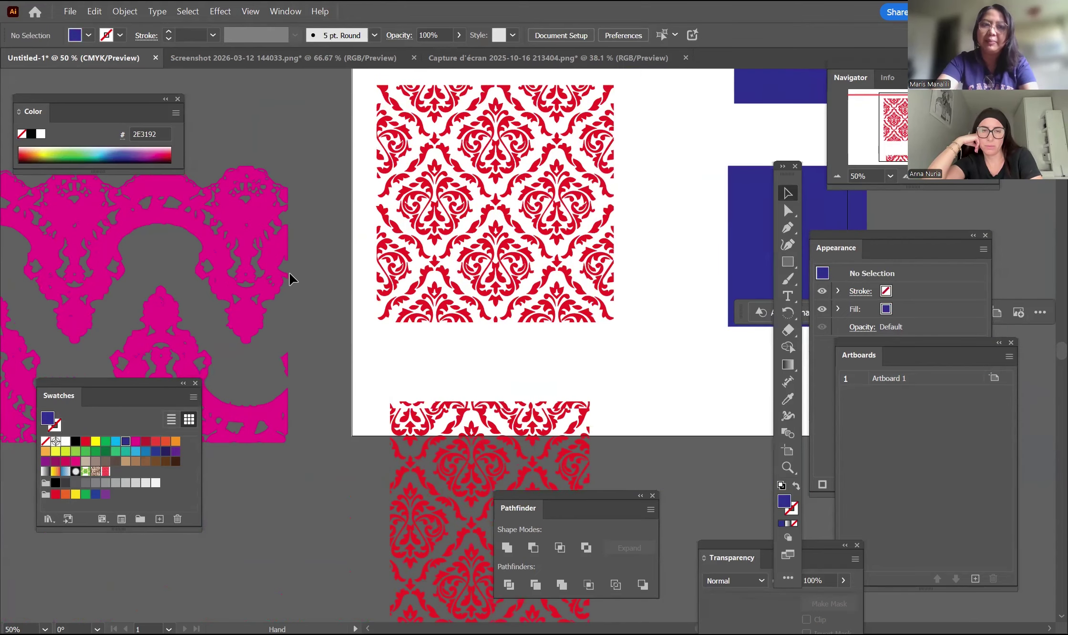
left_click_drag(484, 198, 487, 271)
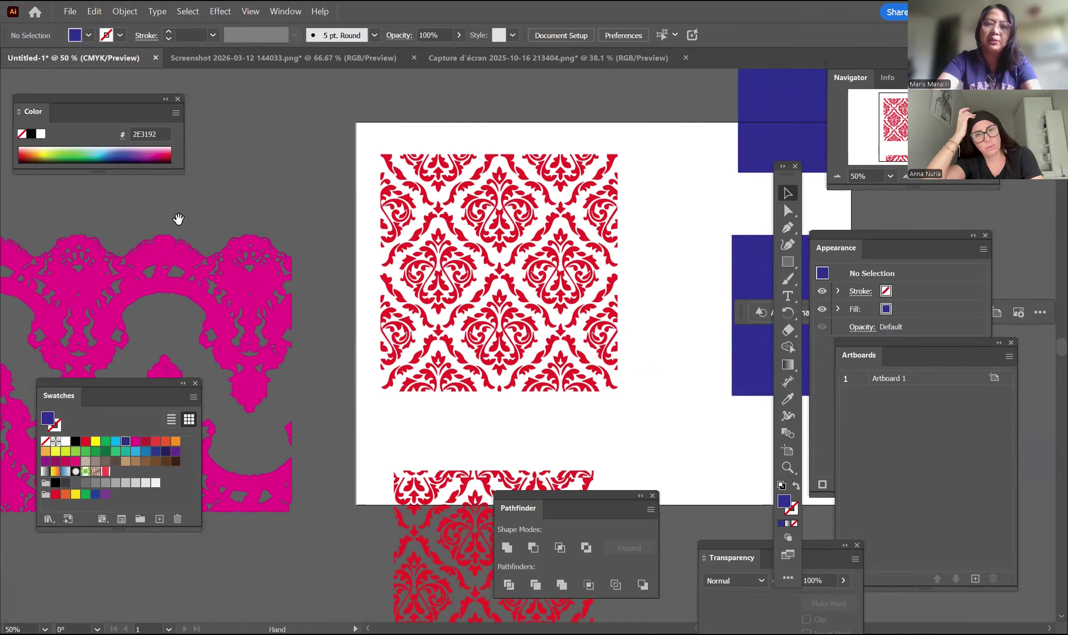
scroll(179, 220, "left", 4)
left_click(333, 379)
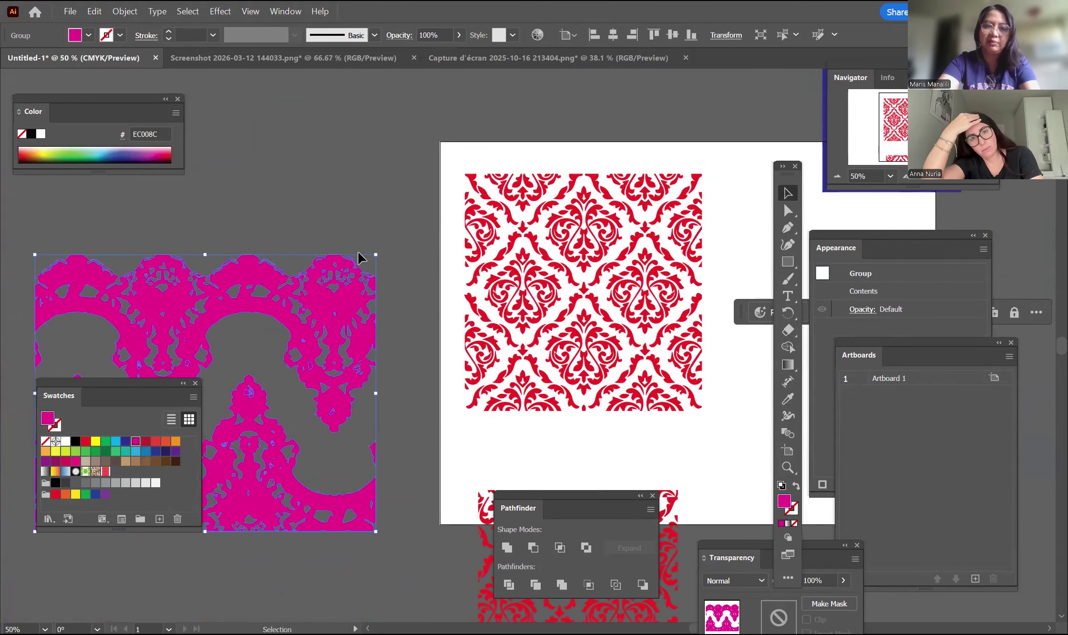
left_click_drag(765, 247, 323, 399)
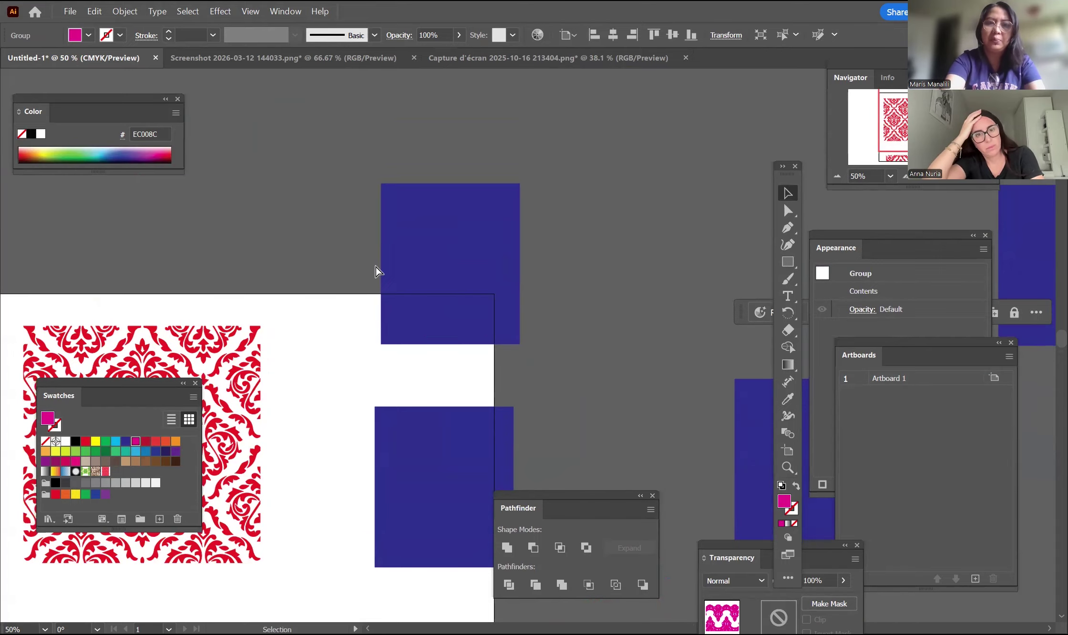
key("ctrl+v")
left_click_drag(698, 484, 529, 342)
left_click_drag(486, 236, 501, 220)
left_click(614, 268)
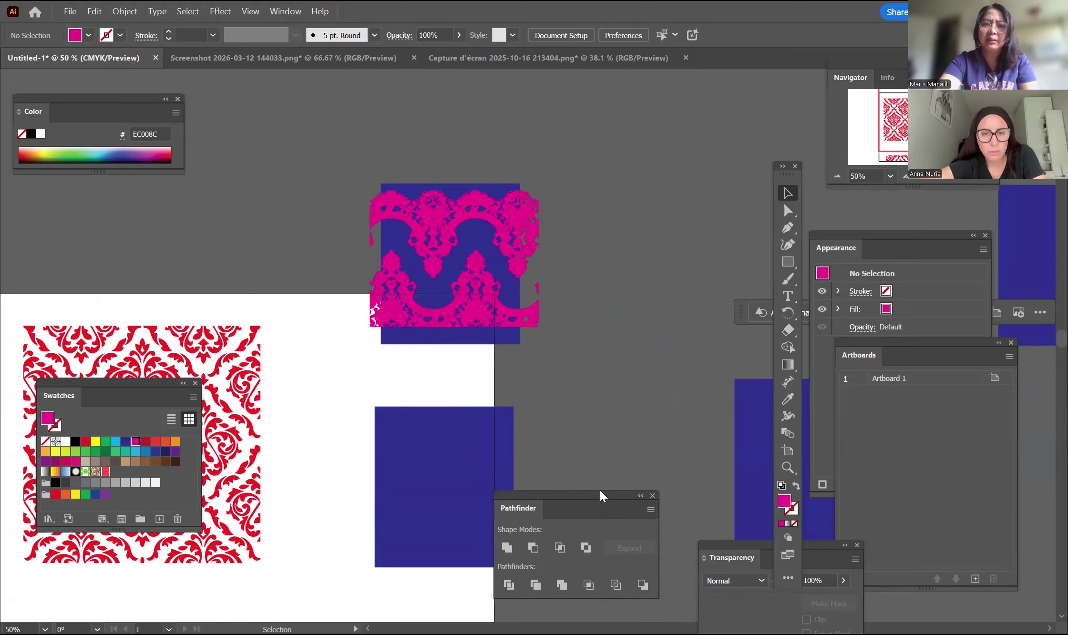
Move the Pathfinder panel beside the lace-covered rectangle and delete the plain blue rectangle below it
left_click_drag(710, 159, 710, 159)
left_click_drag(365, 167, 532, 351)
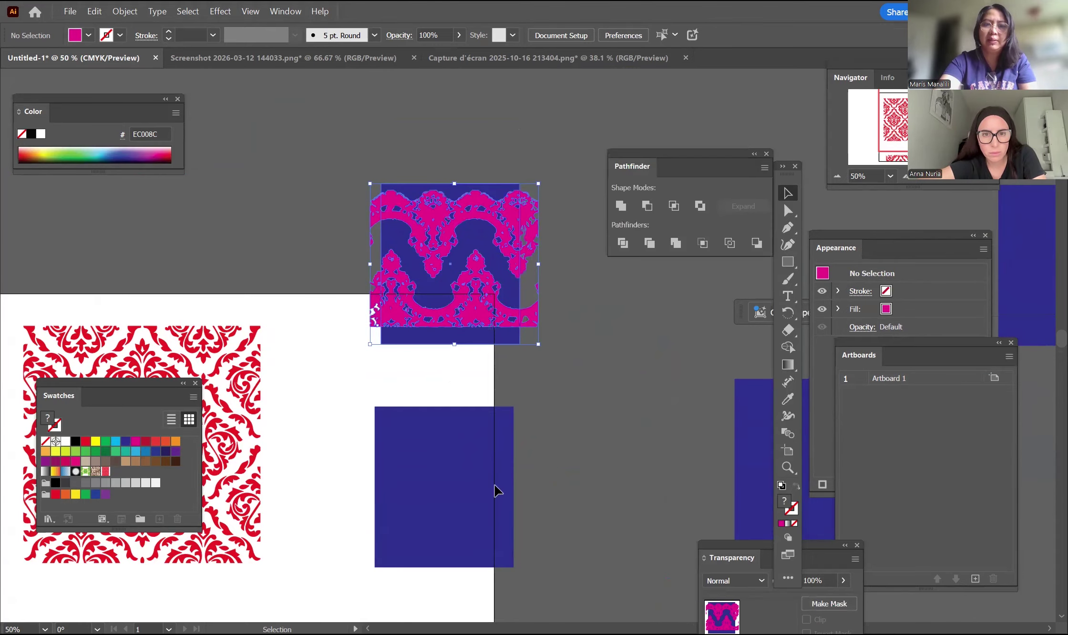
left_click(496, 489, "shift")
key("Delete")
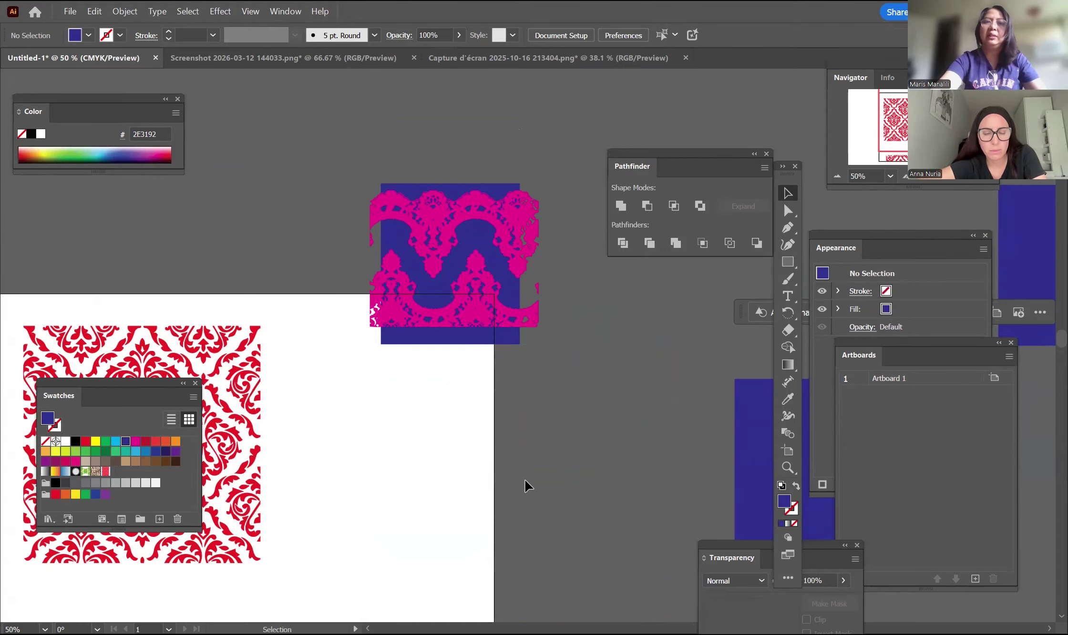
Duplicate the blue rectangle with its lace overlay, stacking the copies below the original
left_click_drag(335, 183, 544, 367)
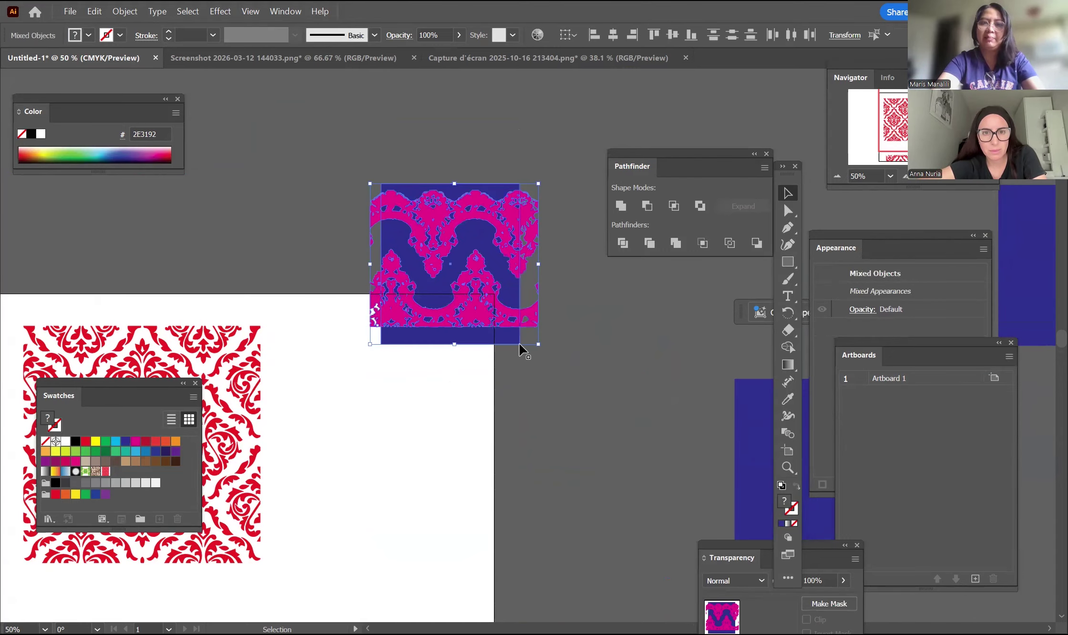
left_click(594, 381)
left_click_drag(310, 153, 530, 317)
left_click_drag(510, 233, 511, 549)
left_click(578, 391)
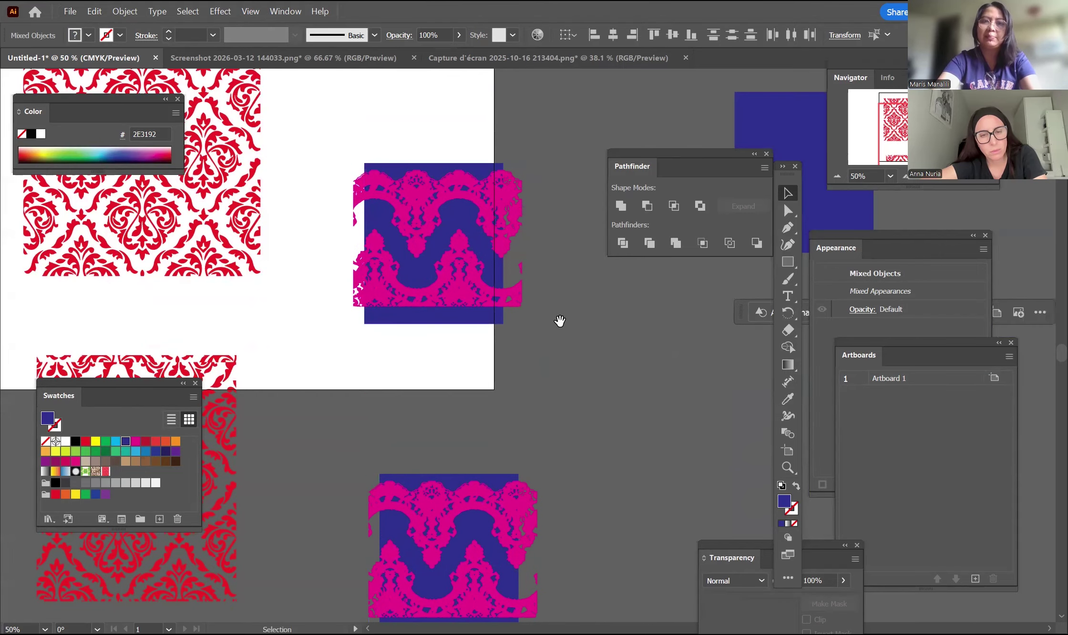
Unite the topmost lace and rectangle with Pathfinder and move the merged shape slightly to the left
scroll(560, 321, "up", 10)
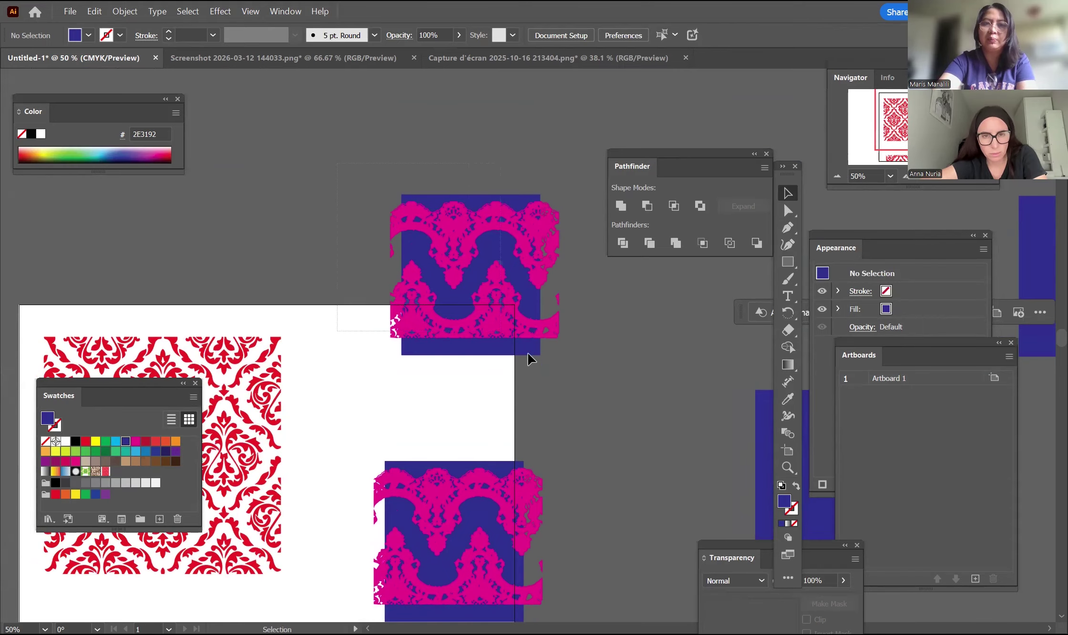
left_click_drag(529, 358, 525, 295)
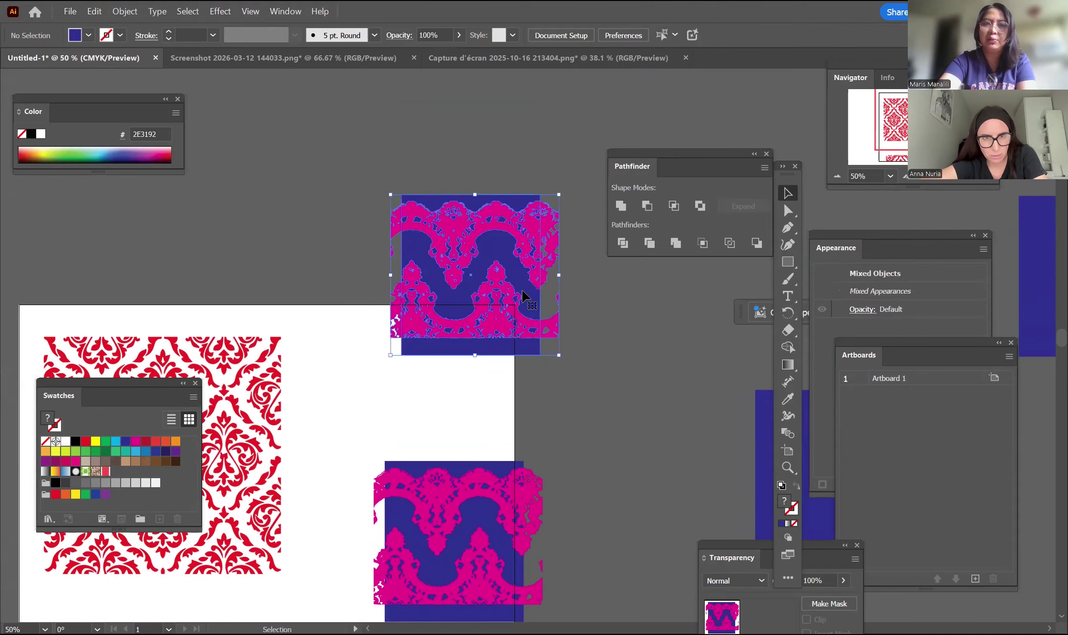
left_click(622, 207)
left_click(605, 371)
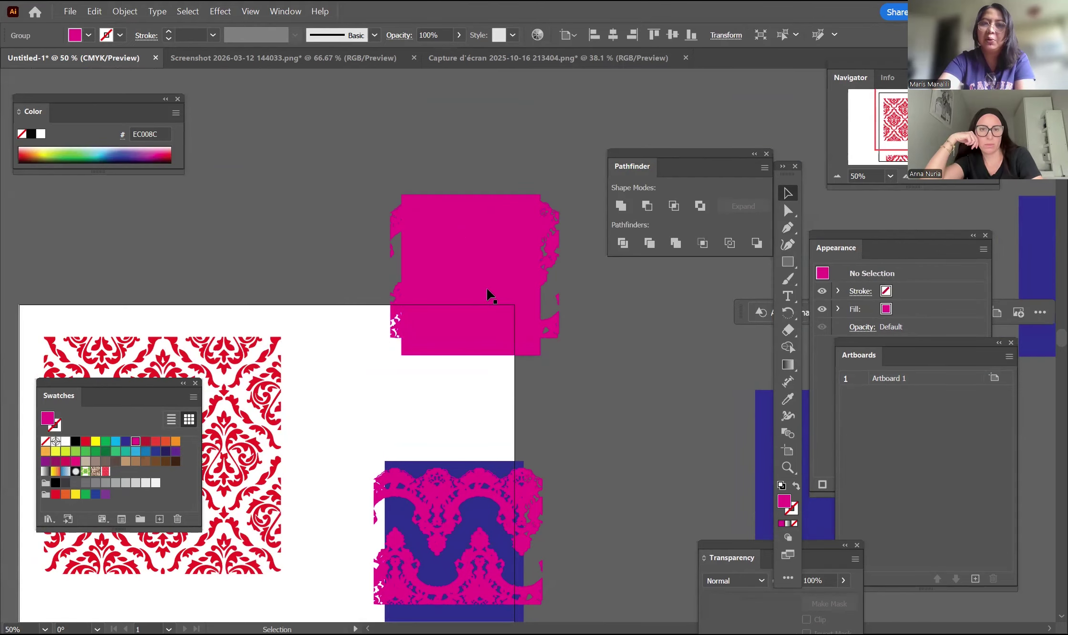
left_click_drag(501, 301, 451, 289)
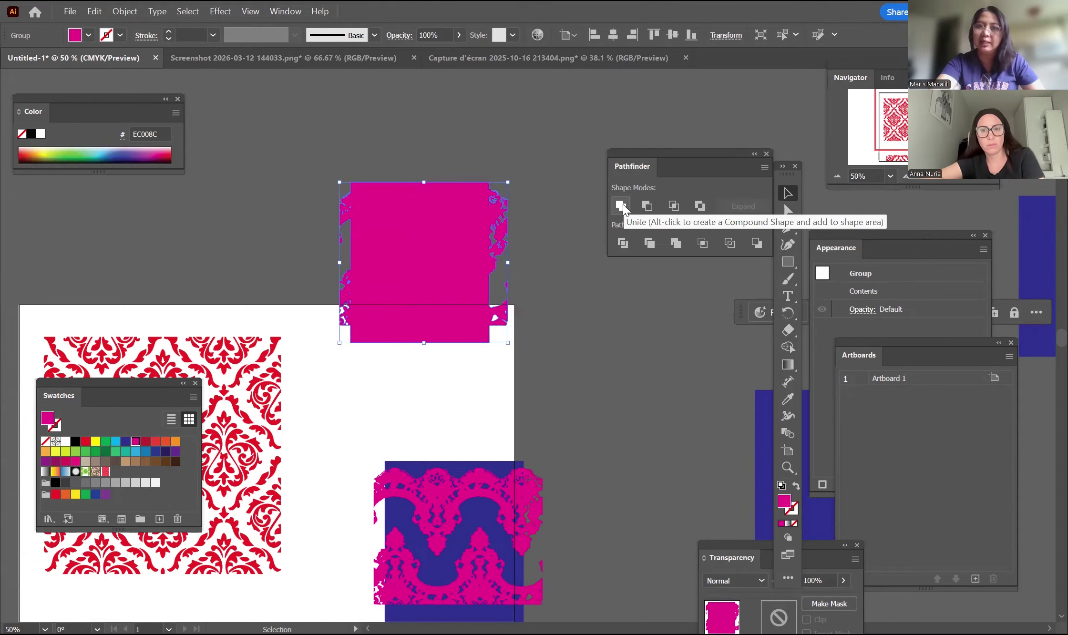
scroll(534, 358, "down", 4)
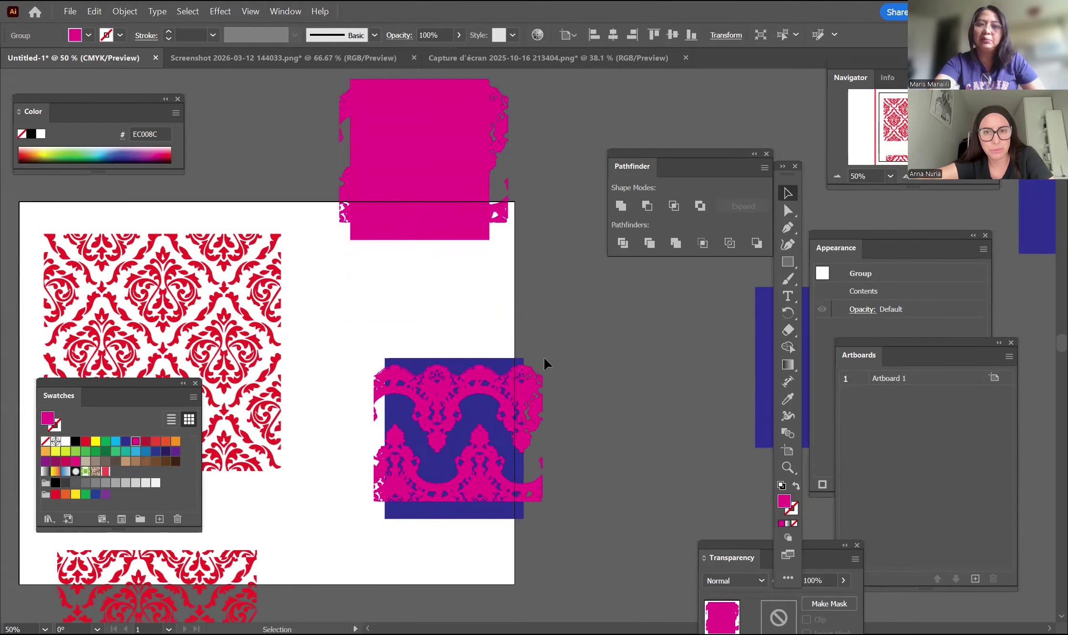
Subtract the magenta lace from the blue rectangle below the united shape using Pathfinder's Minus Front
left_click(546, 332)
left_click_drag(347, 330, 606, 558)
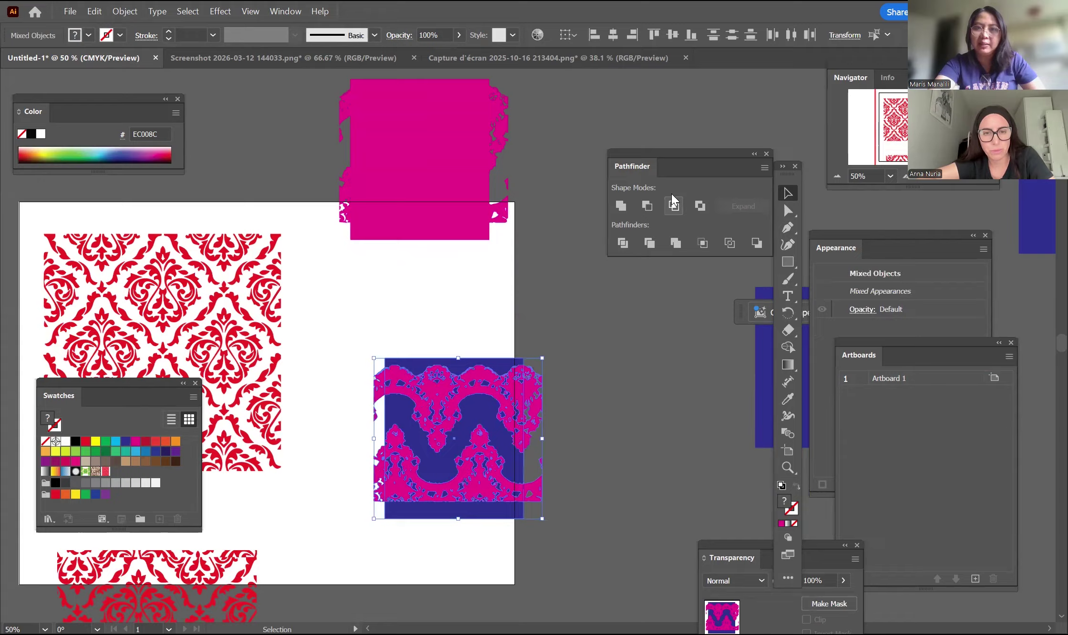
left_click(649, 205)
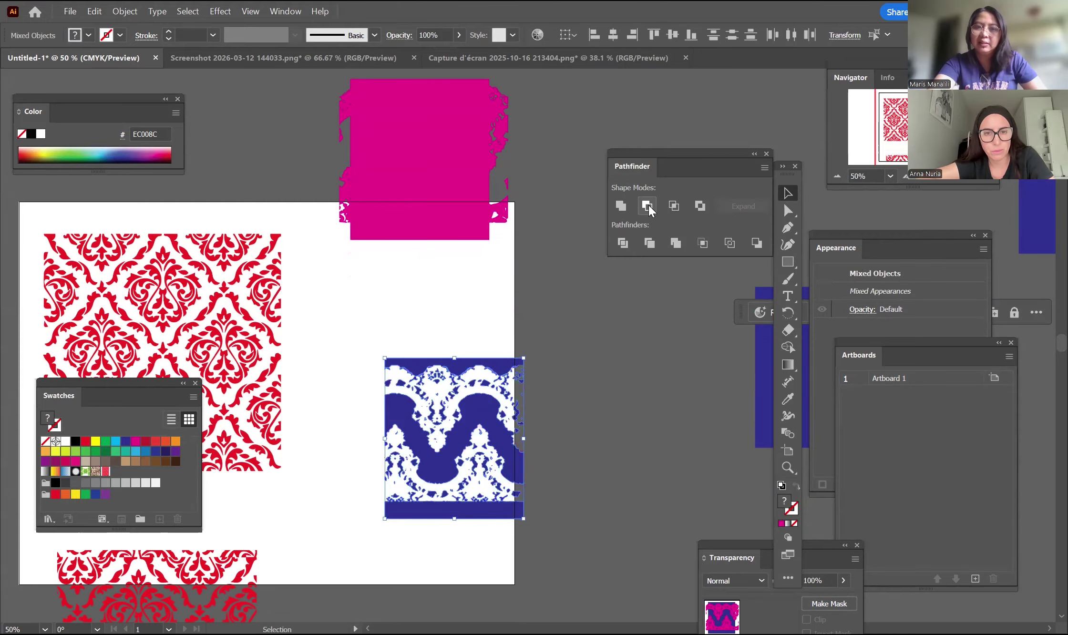
left_click(613, 386)
Move the lace-cut blue rectangle over the grey canvas and the magenta shape, and place it on the artboard below that shape
left_click_drag(521, 384, 642, 385)
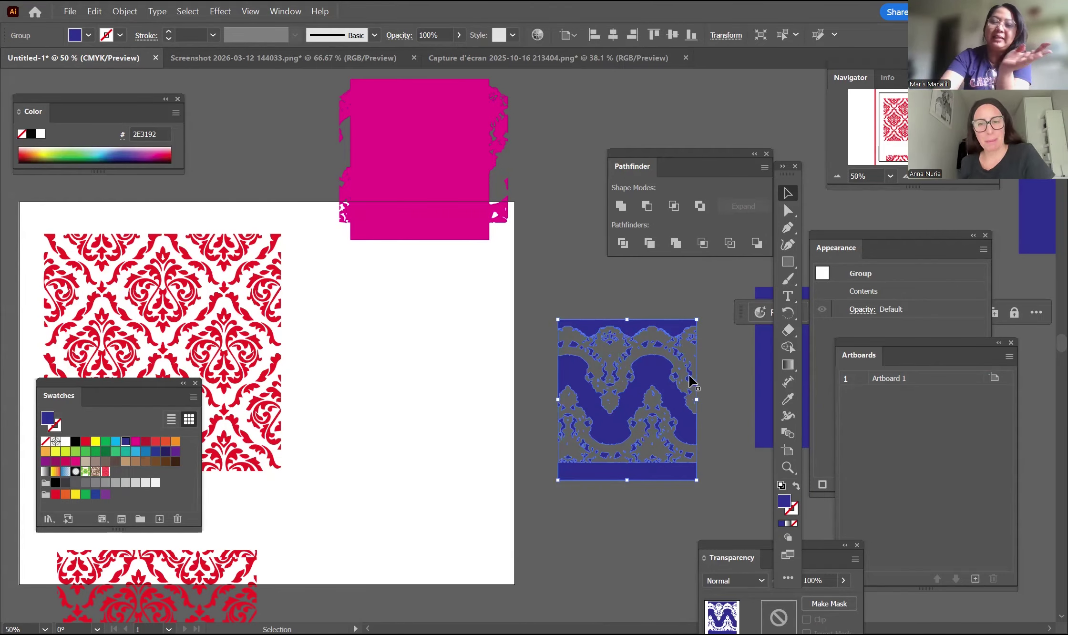
left_click_drag(664, 406, 514, 232)
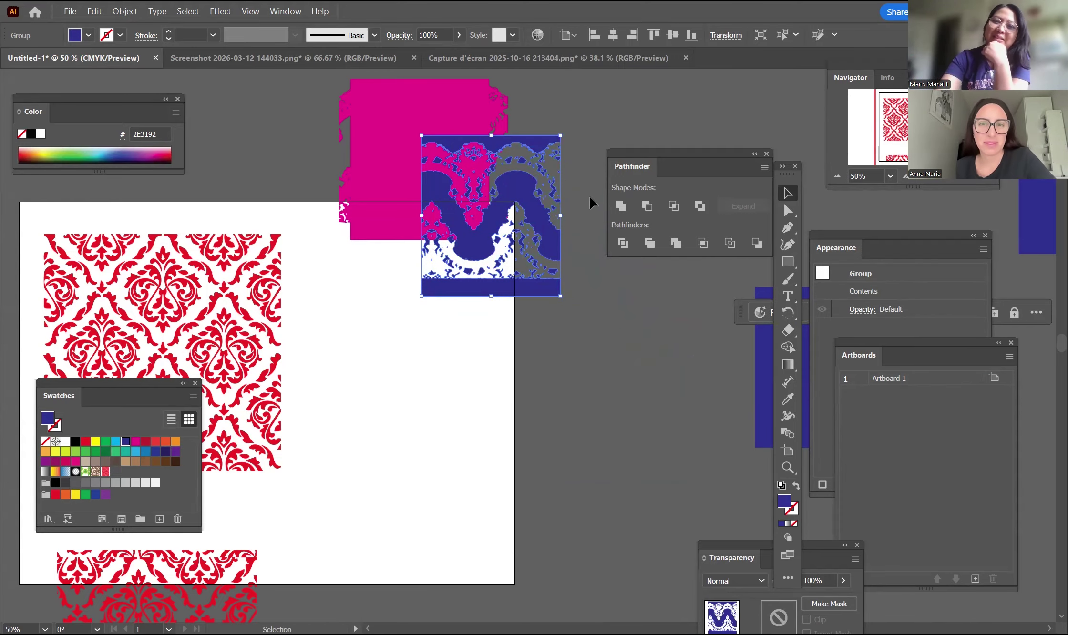
left_click_drag(528, 204, 456, 383)
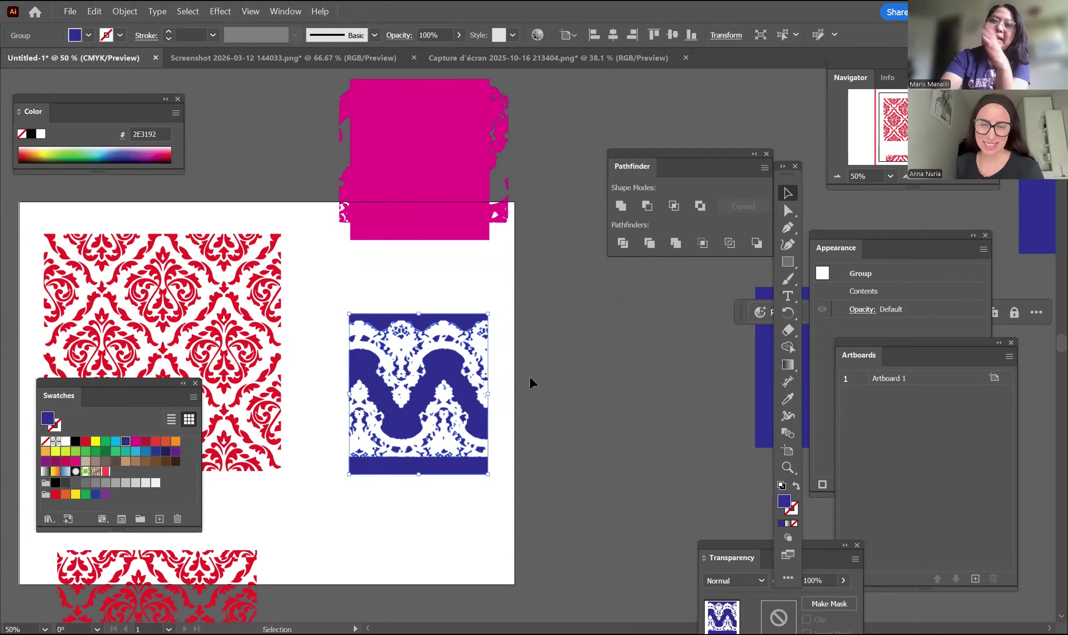
Duplicate the next lace-covered blue rectangle below the artboard, placing the copy to its lower left
scroll(579, 491, "down", 10)
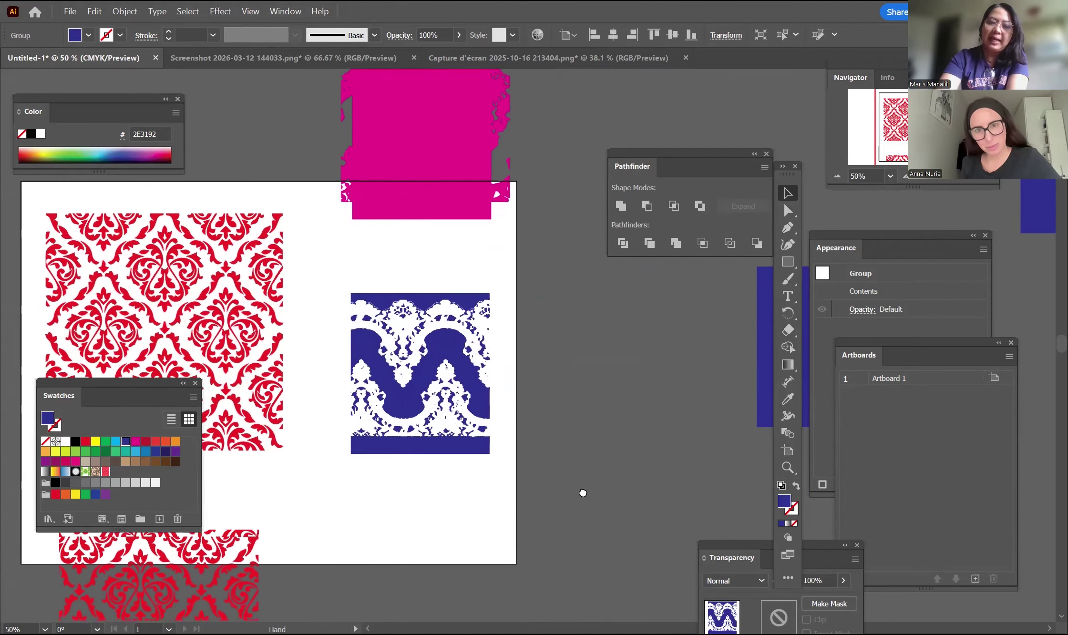
scroll(548, 429, "left", 1)
left_click_drag(412, 337, 589, 559)
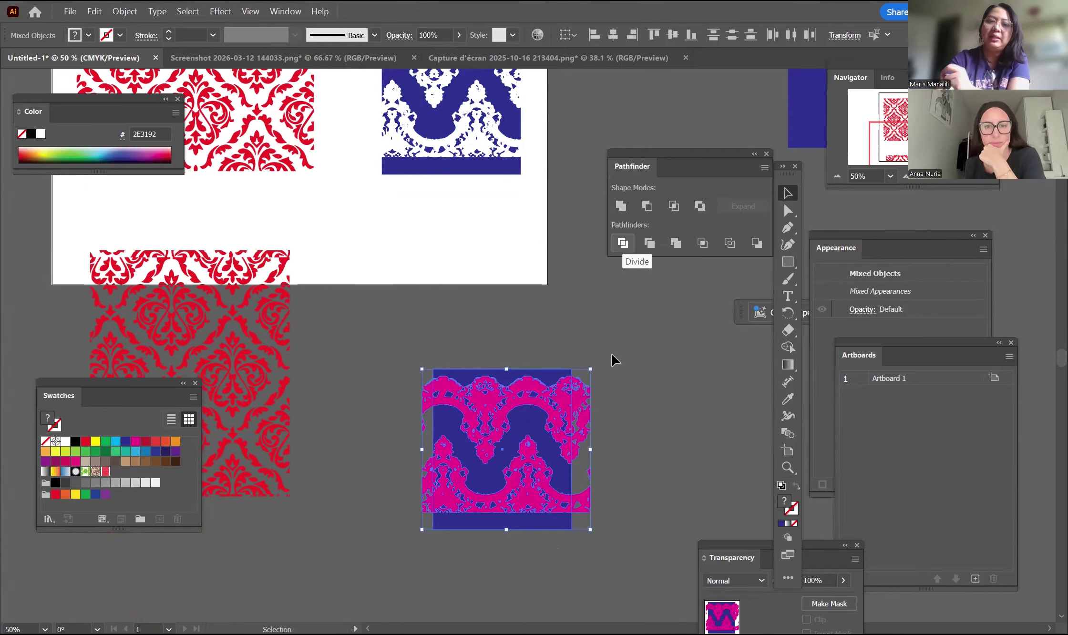
left_click(506, 356)
left_click_drag(461, 447, 339, 533)
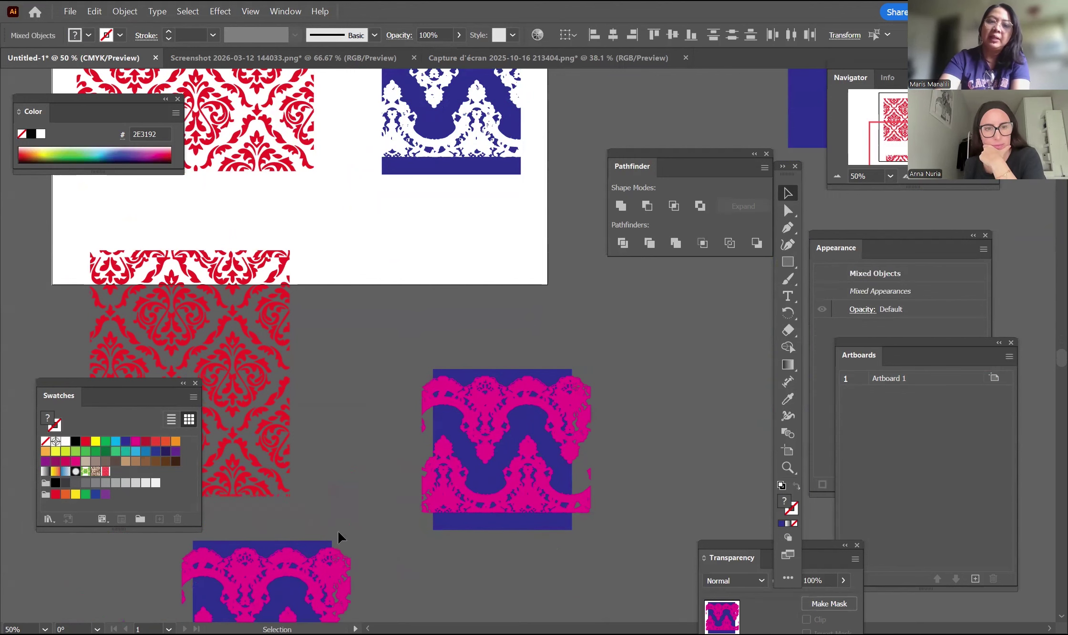
Split the original lace-covered rectangle below the artboard into separate pieces with Pathfinder's Divide
left_click_drag(417, 370, 618, 522)
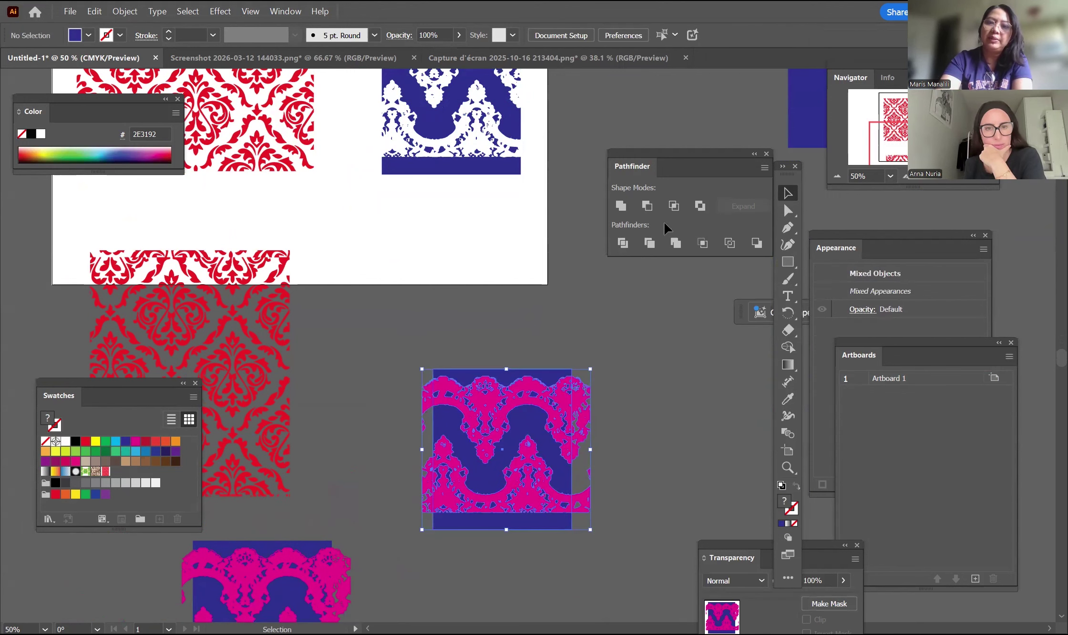
left_click(622, 244)
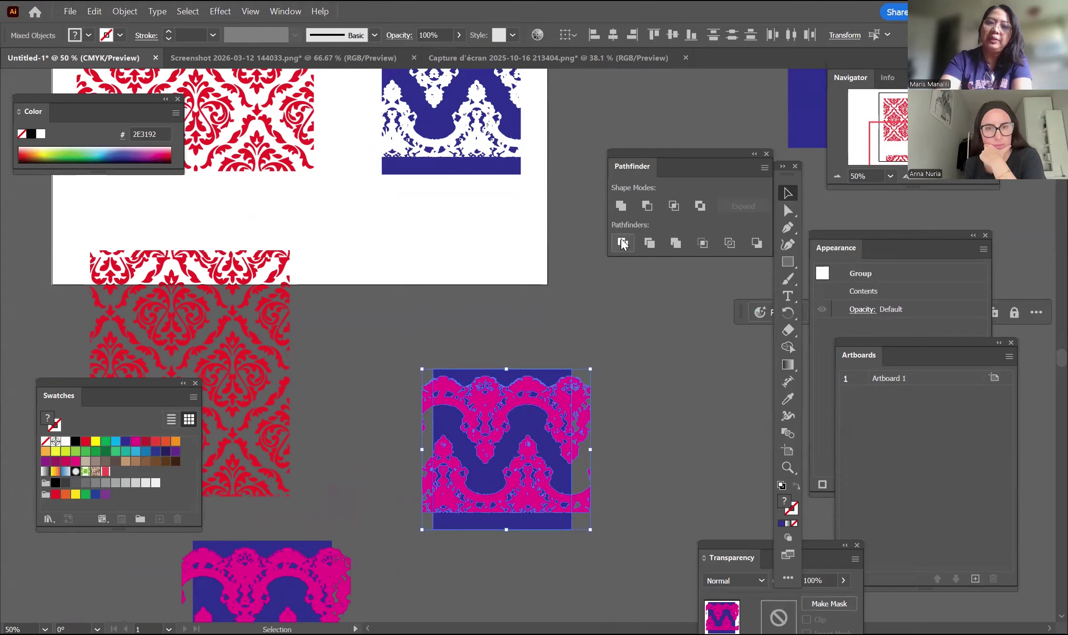
left_click(663, 399)
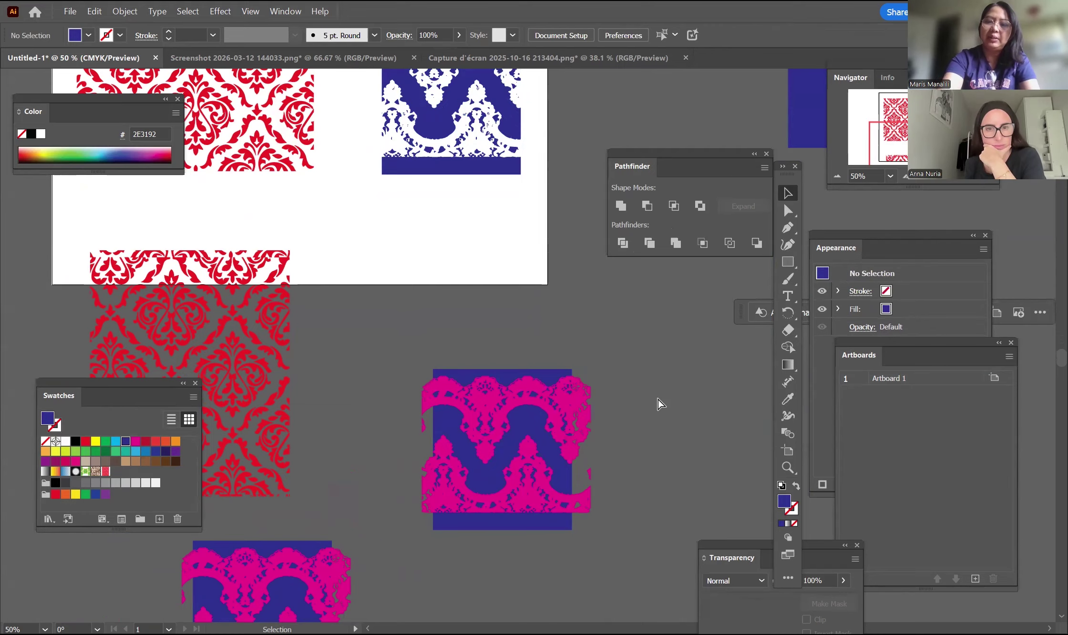
Try deleting the upper magenta lace band inside the divided rectangle, and undo the deletion
key("ctrl+equal")
key("ctrl+equal")
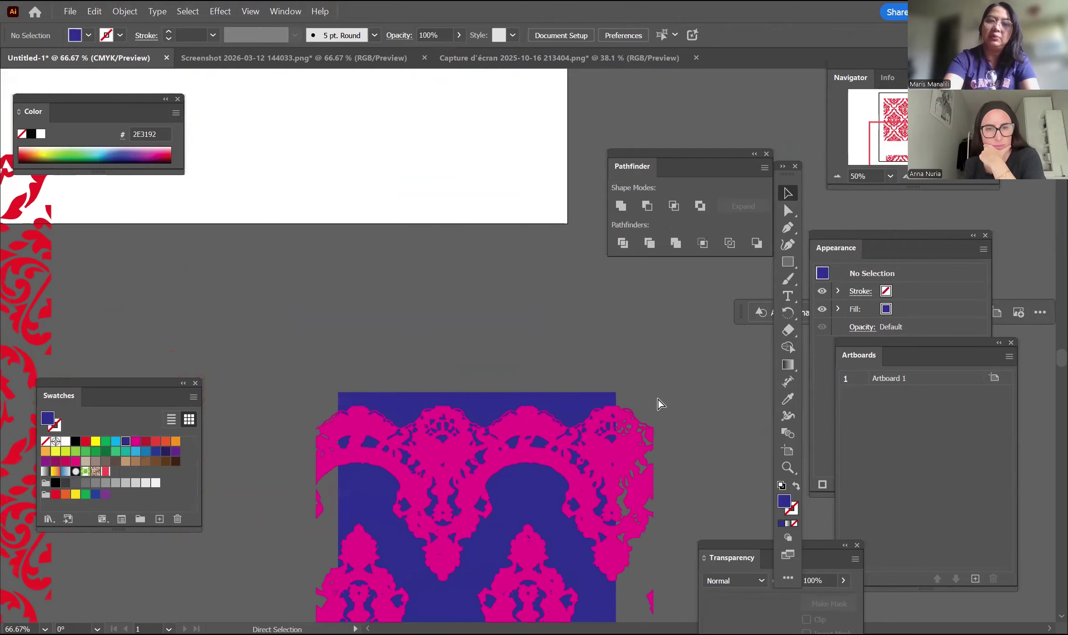
key("ctrl+equal")
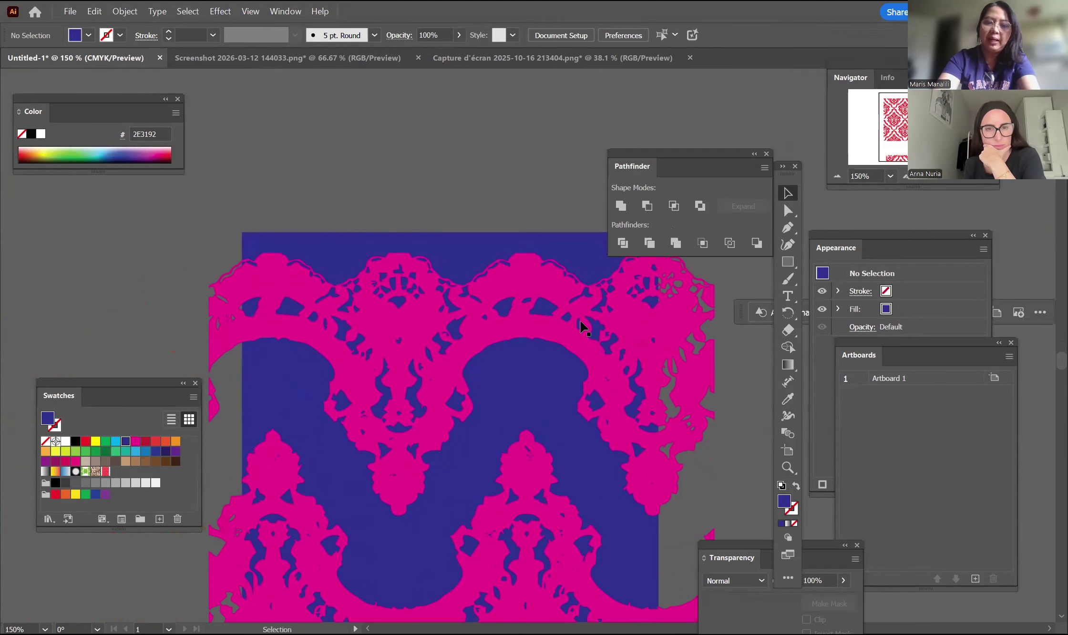
key("i")
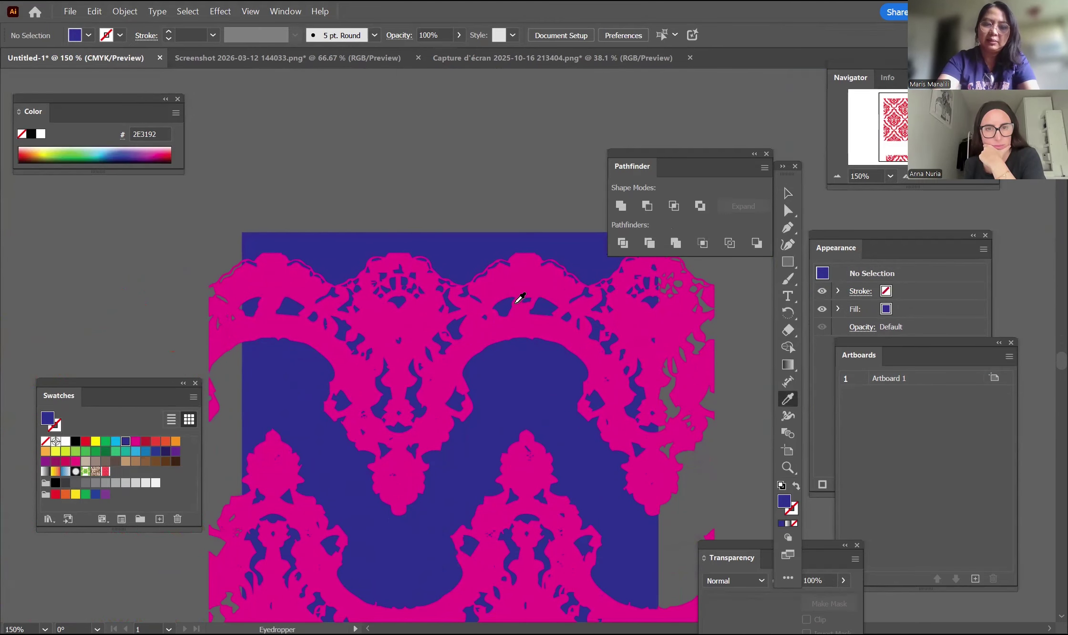
key("a")
left_click(530, 271)
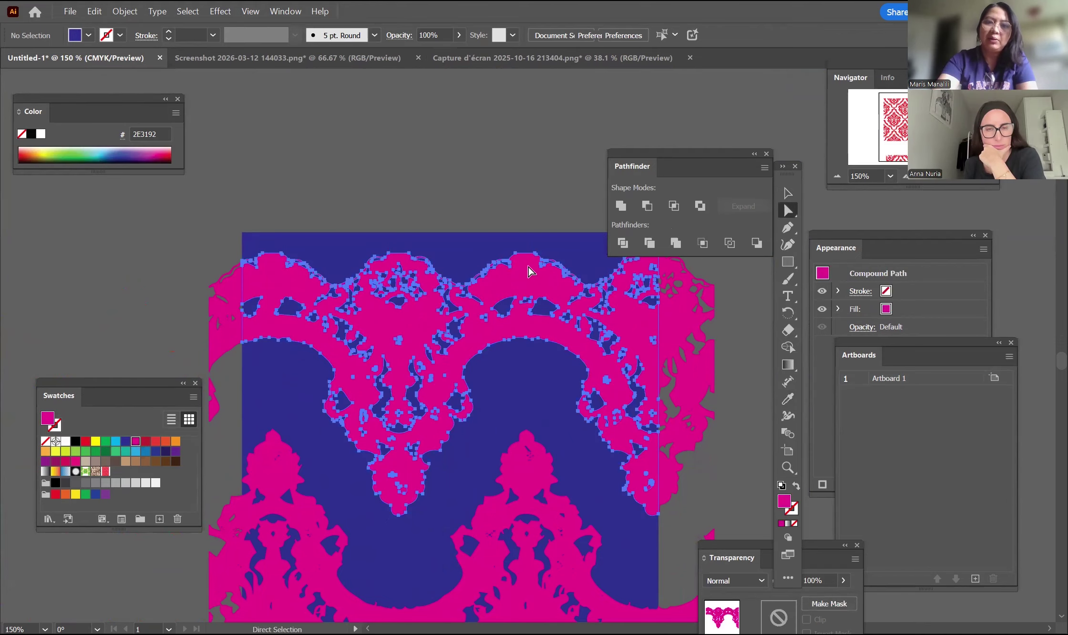
key("Delete")
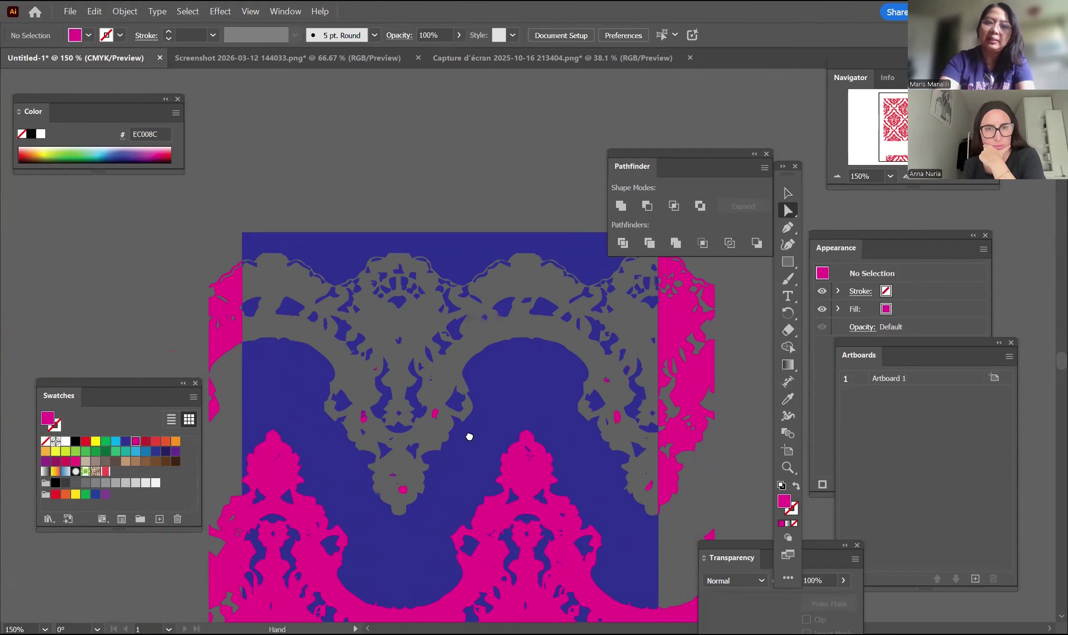
scroll(470, 436, "down", 4)
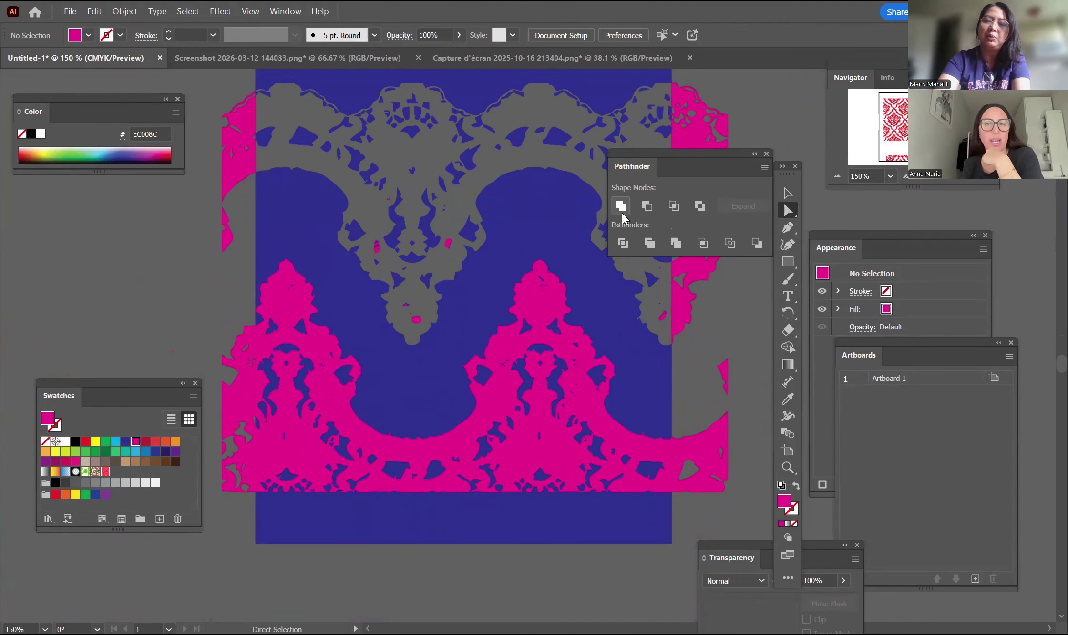
key("ctrl+z")
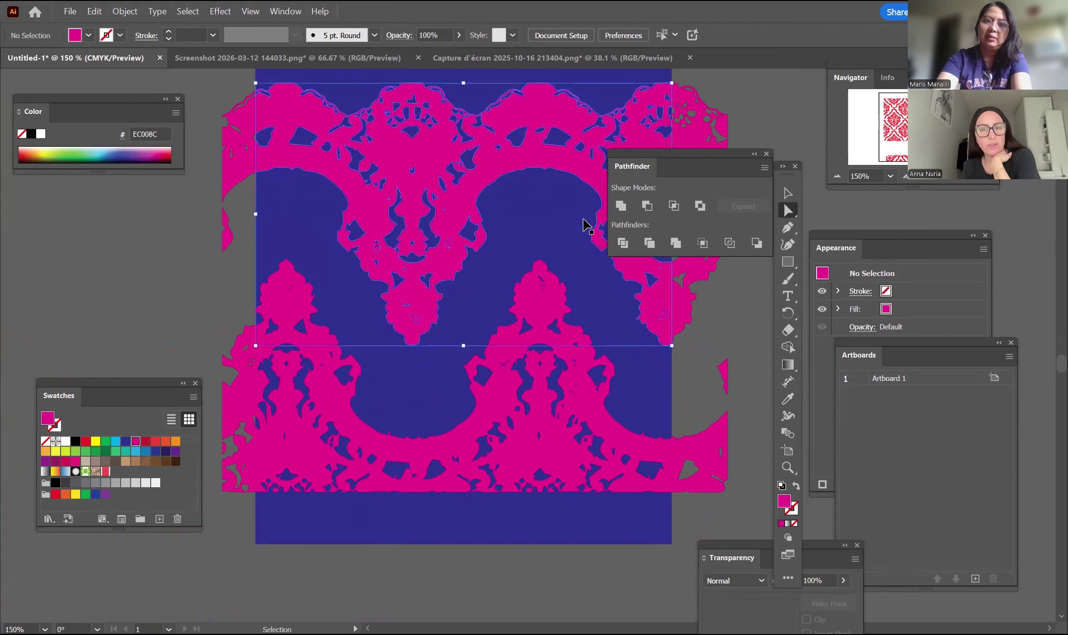
left_click(753, 341)
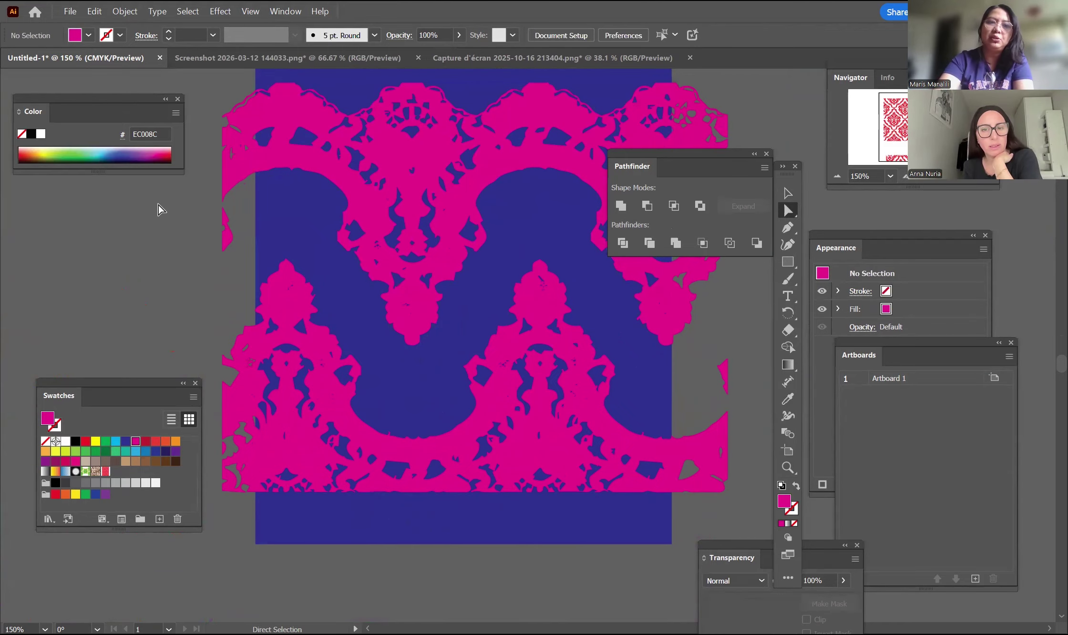
Directly select and delete three small blue pieces in the lace openings, two in the upper band and one in the lower
left_click(321, 253)
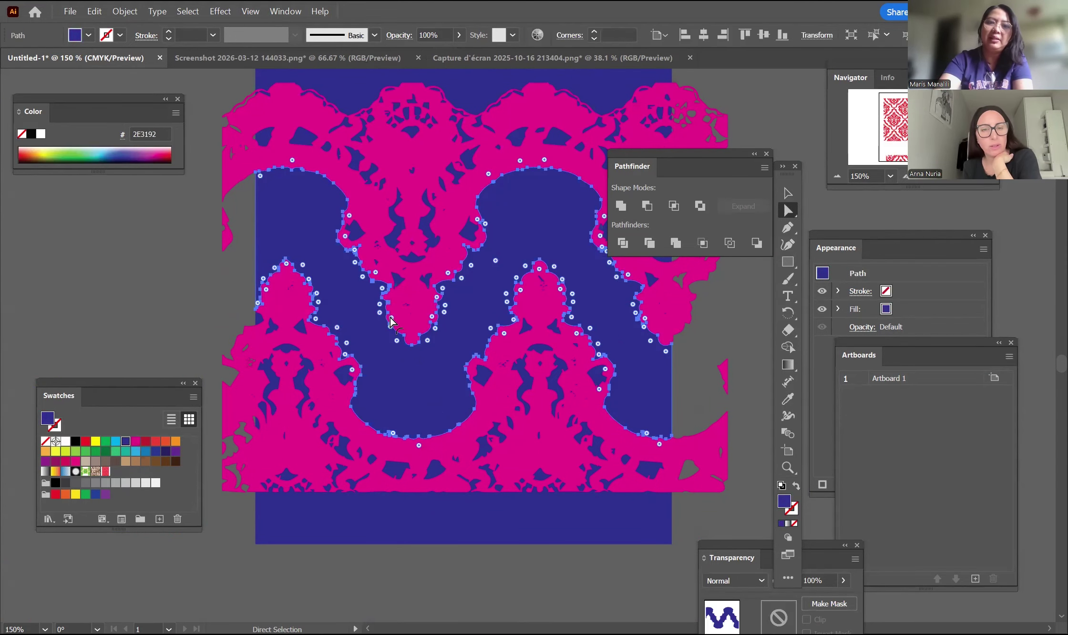
left_click(311, 143)
key("Delete")
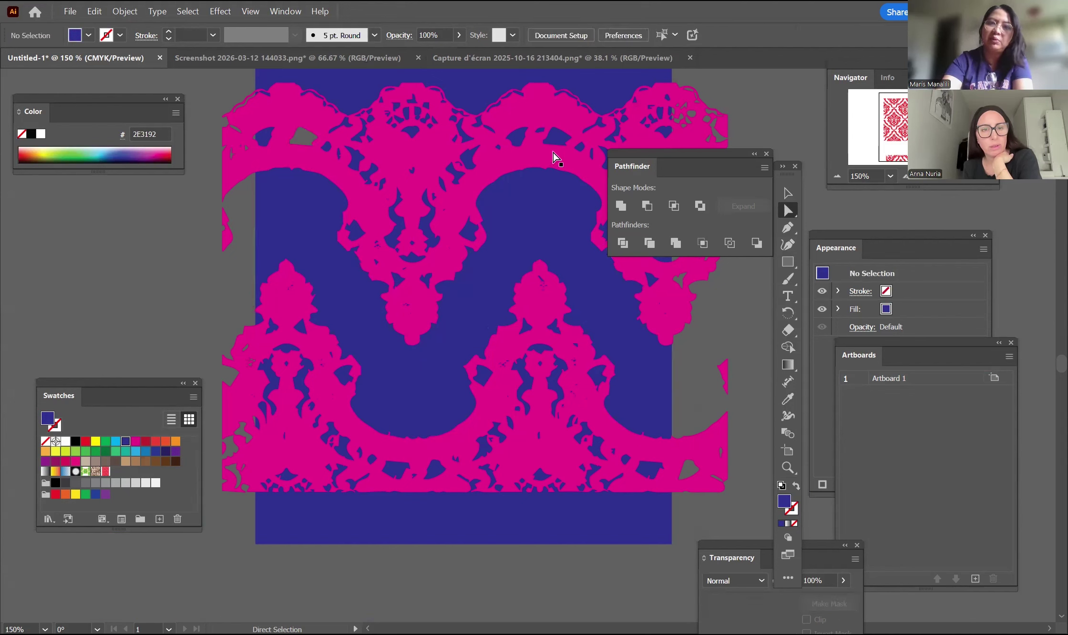
left_click(561, 140)
key("Delete")
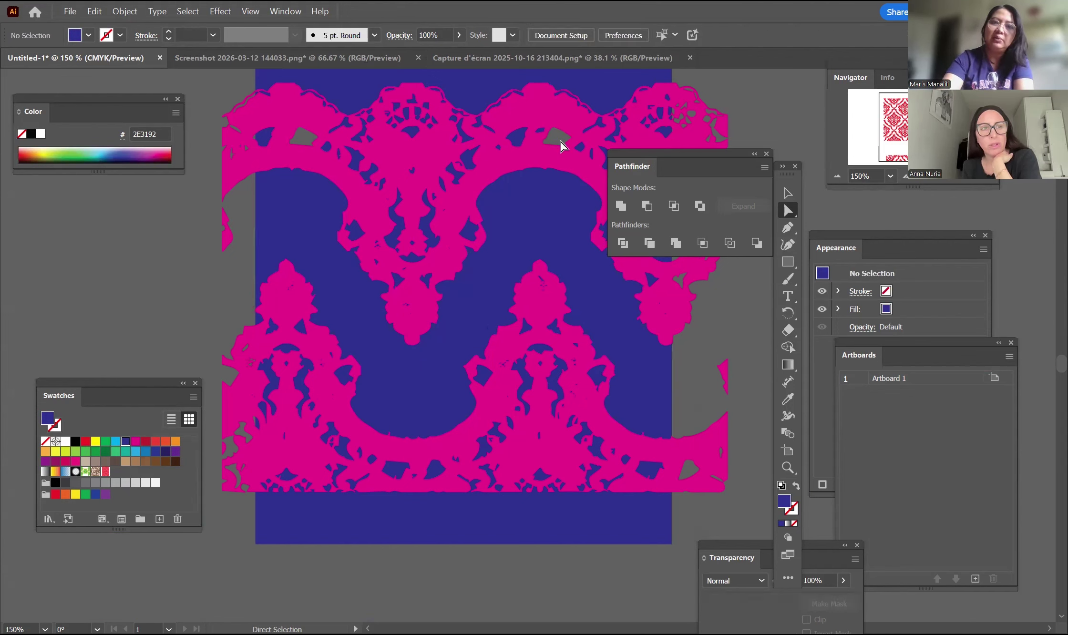
left_click(484, 377)
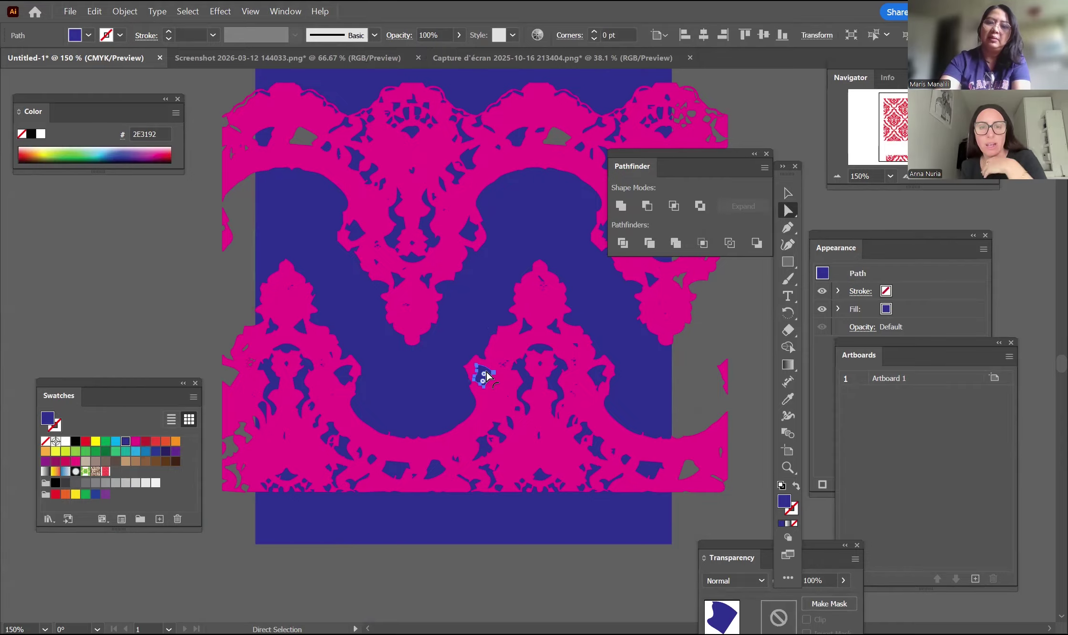
key("Delete")
left_click(525, 373)
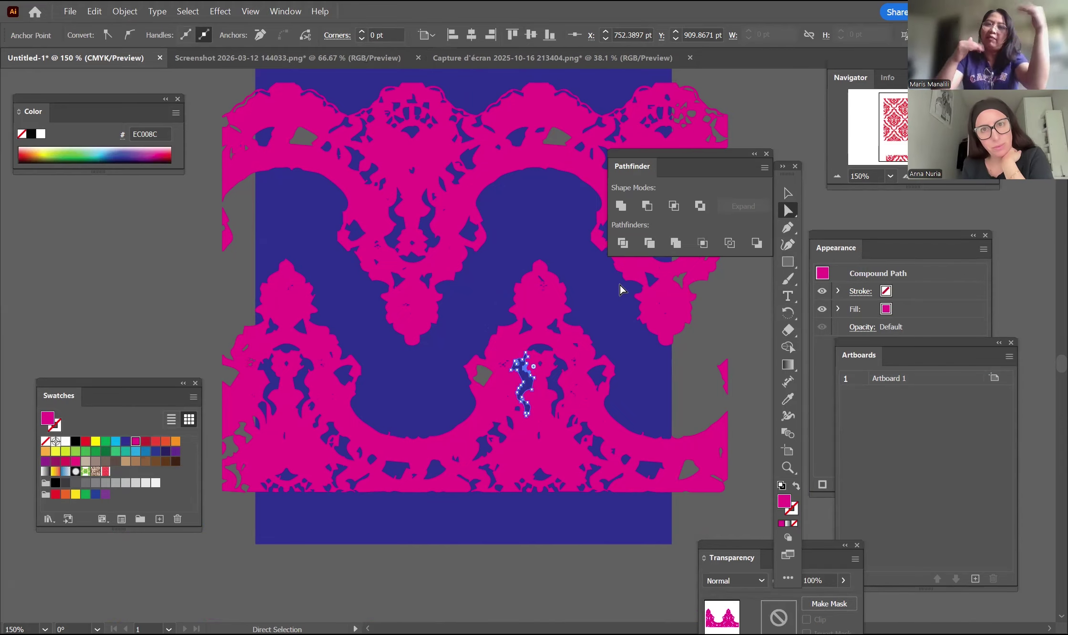
Delete the magenta lace pieces that extend beyond the left edge of the divided blue rectangle
left_click(228, 235)
key("ctrl+shift+a")
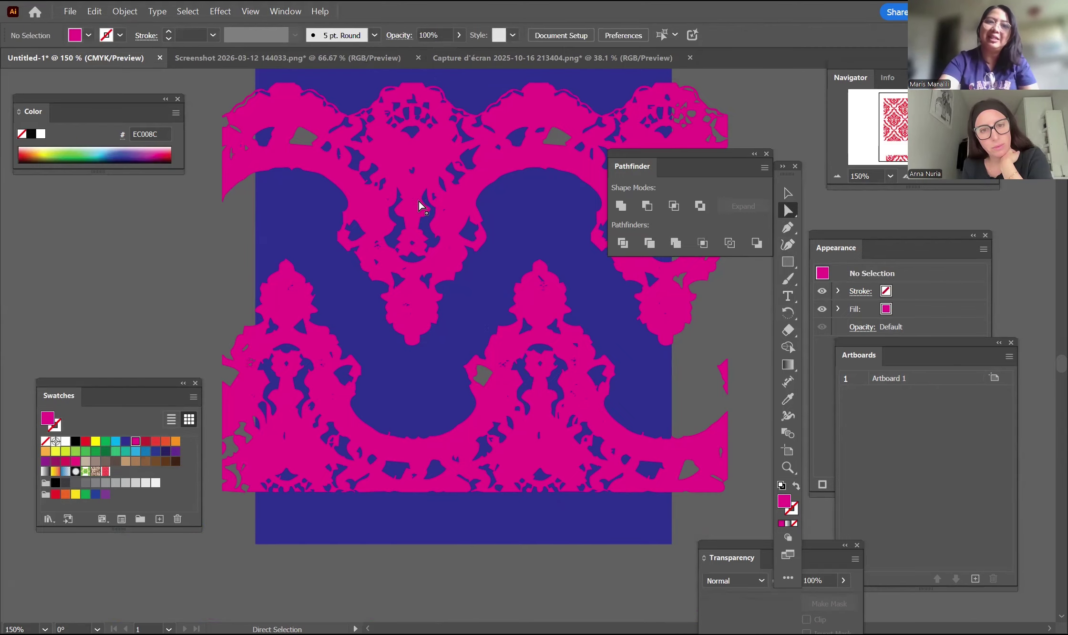
left_click(248, 161)
key("Delete")
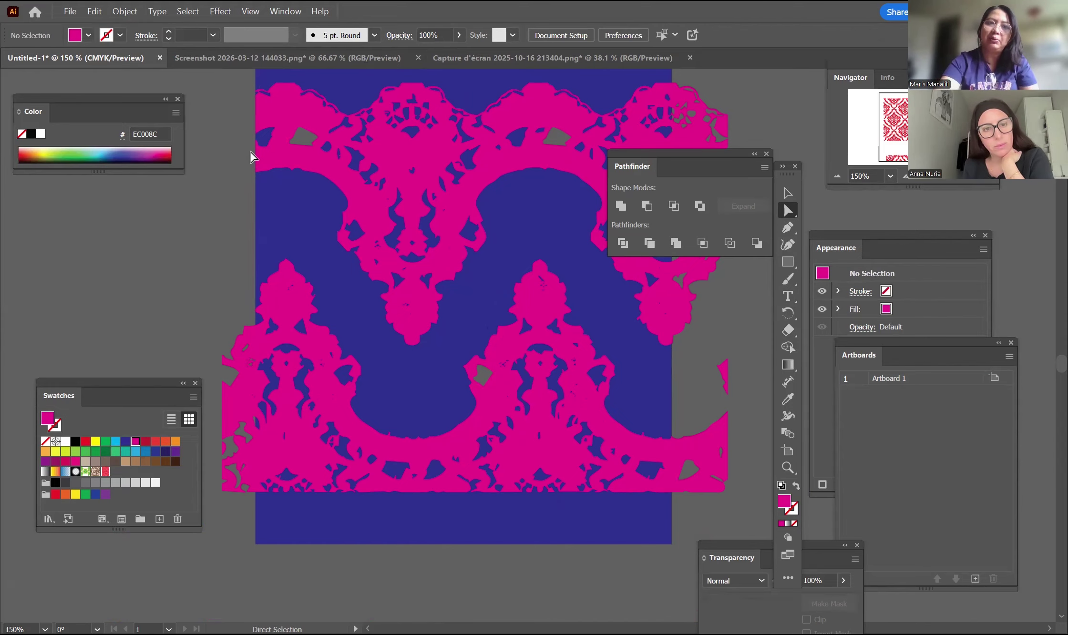
left_click(246, 377)
key("Delete")
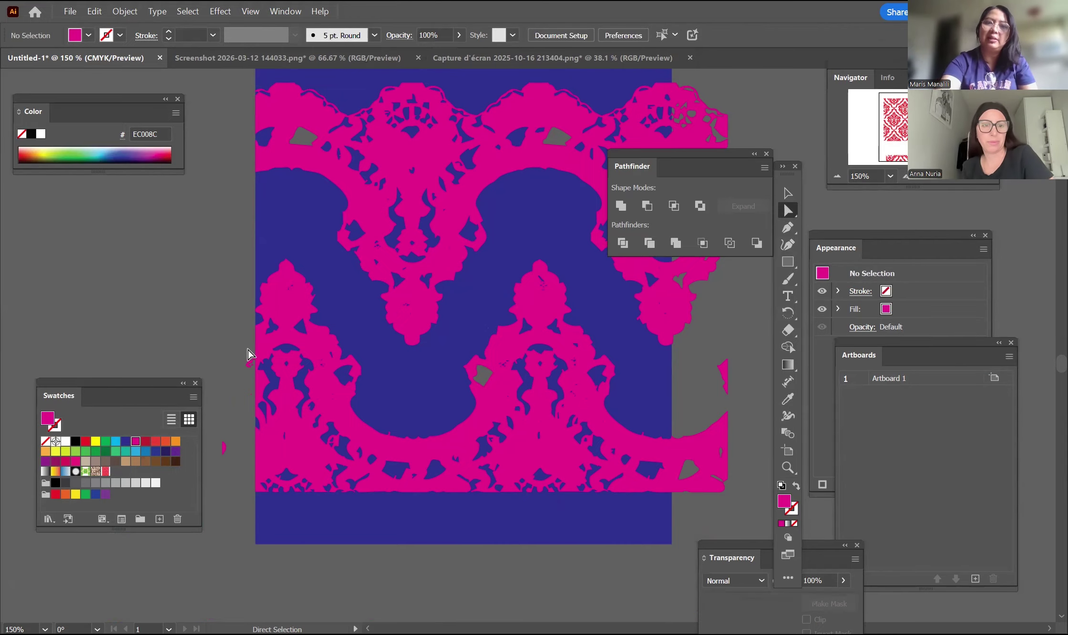
Delete the upper magenta lace section overhanging the right edge of the divided rectangle
scroll(632, 434, "right", 5)
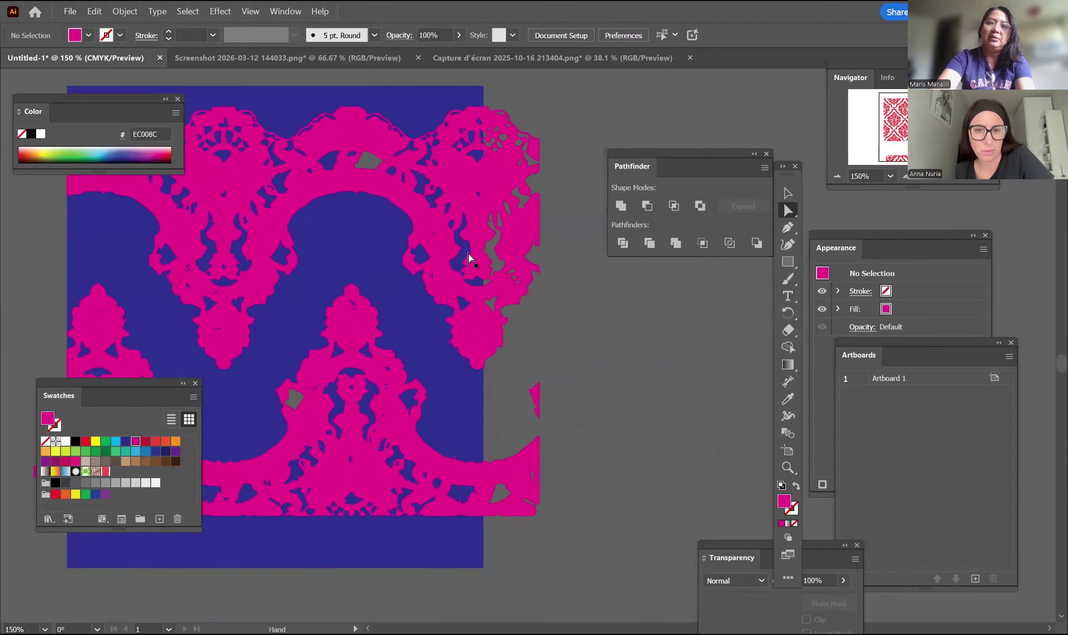
left_click(515, 170)
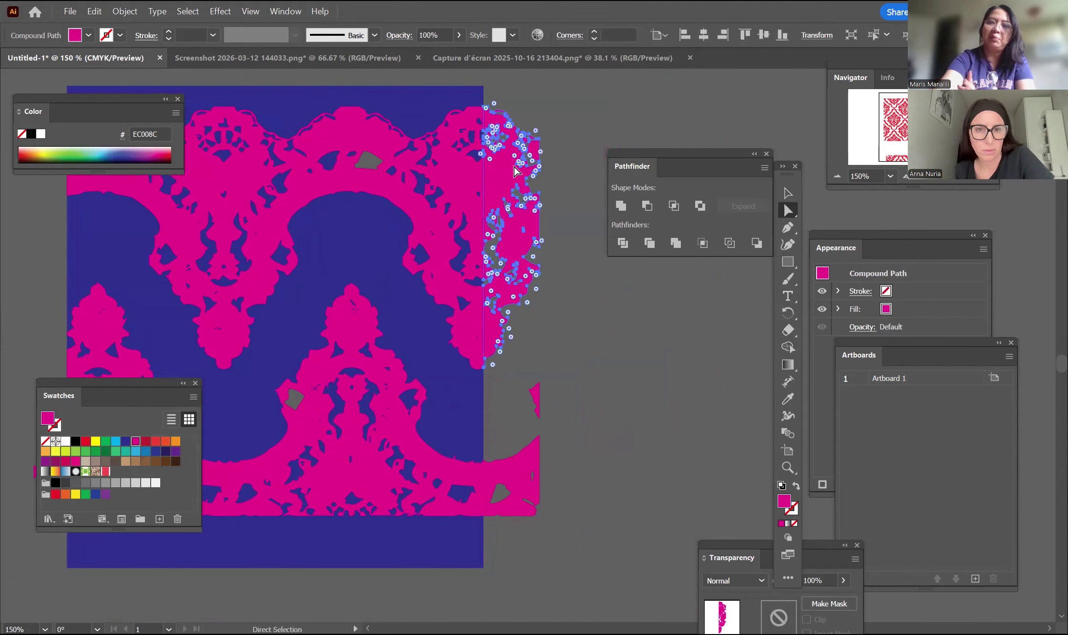
key("Delete")
Clear the lower lace section and the remaining magenta fragments beyond the divided rectangle's right edge
left_click(536, 403)
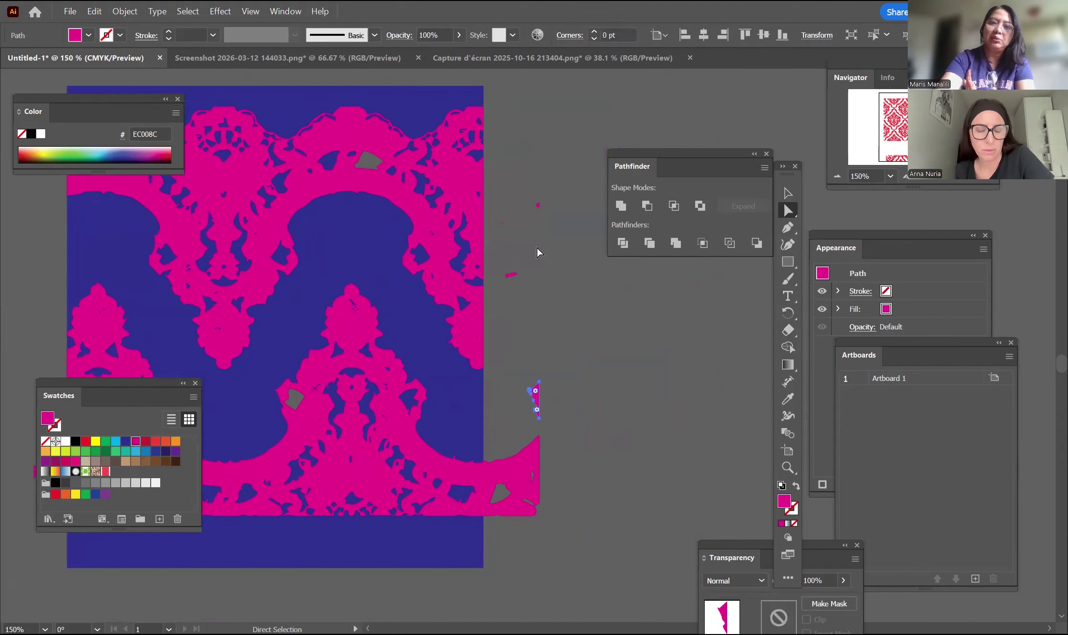
left_click_drag(507, 98, 620, 527)
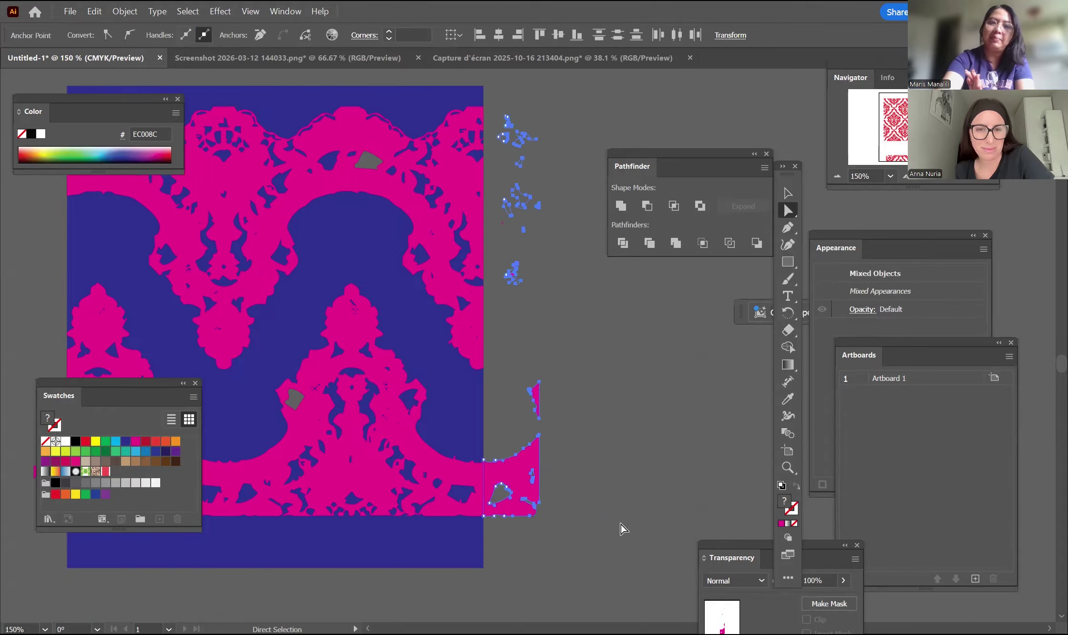
left_click(601, 479)
left_click_drag(586, 555, 496, 421)
scroll(523, 145, "up", 5)
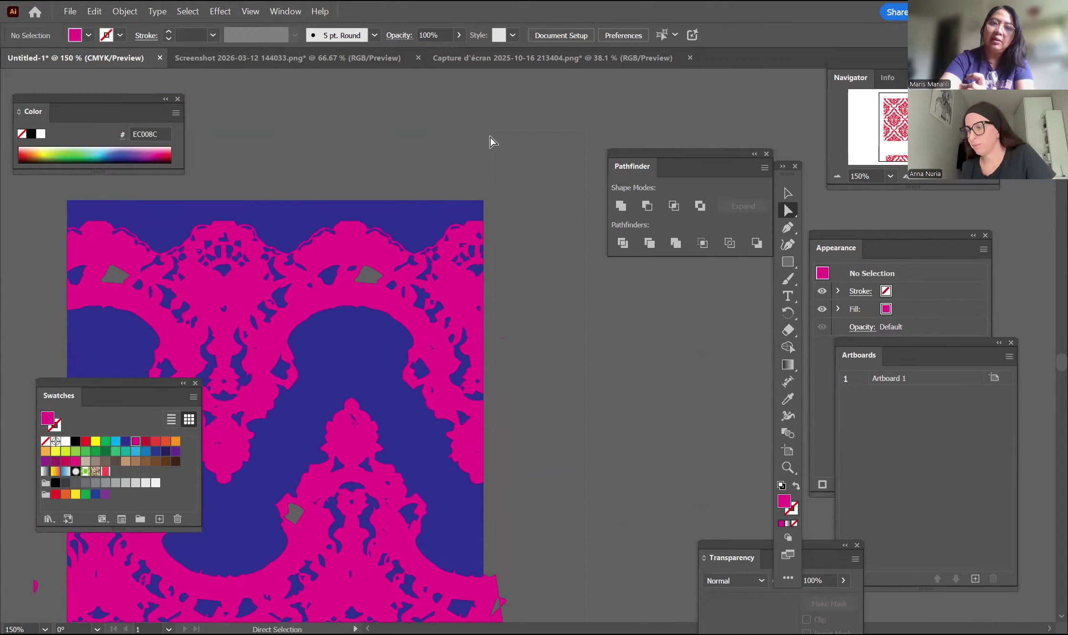
key("ctrl+a")
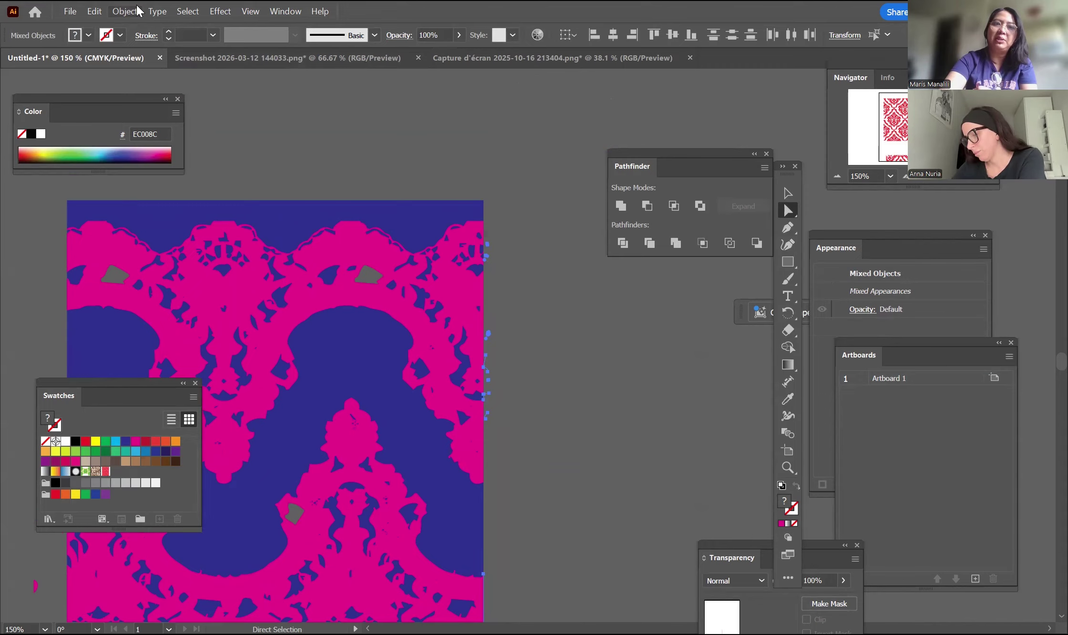
left_click(558, 325)
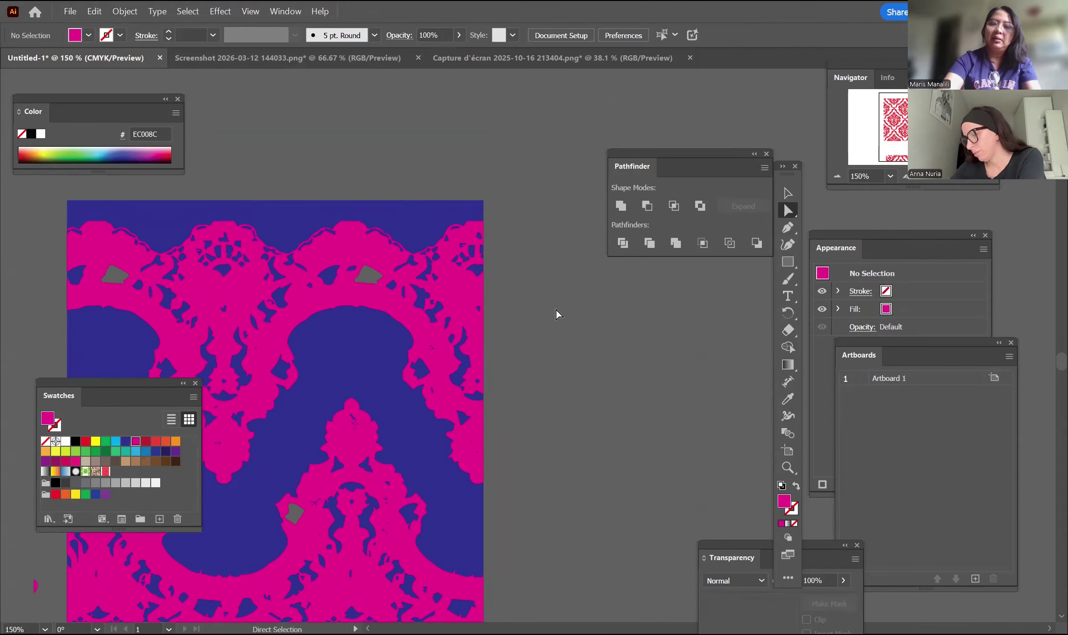
key("ctrl+minus")
key("ctrl+minus")
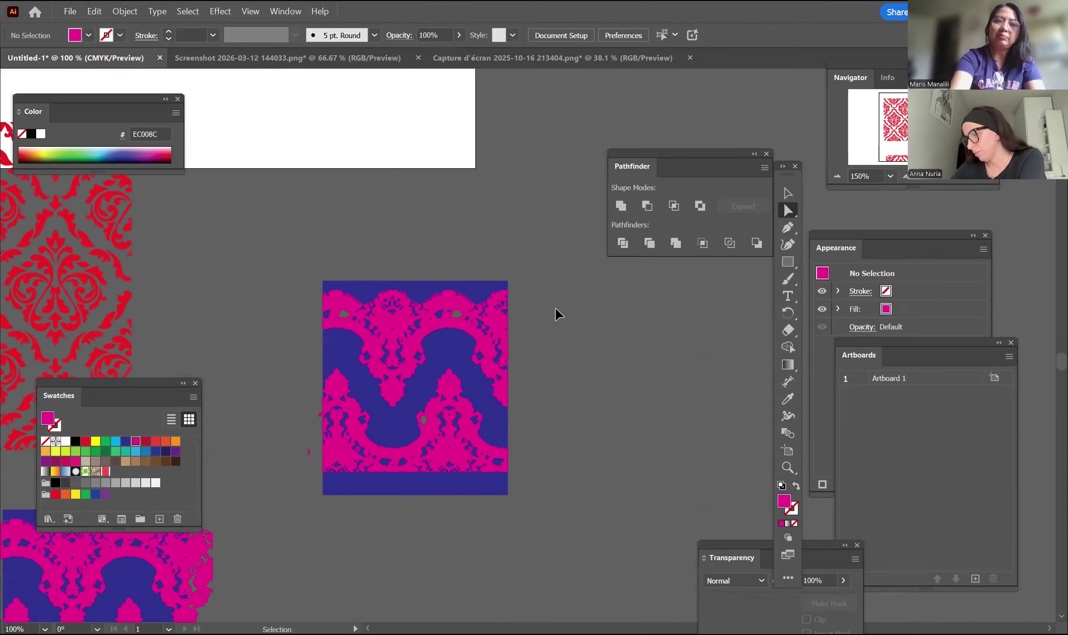
Move the large red brocade pattern piece straight down so it sits completely below the artboard, and deselect it
left_click_drag(479, 425, 572, 308)
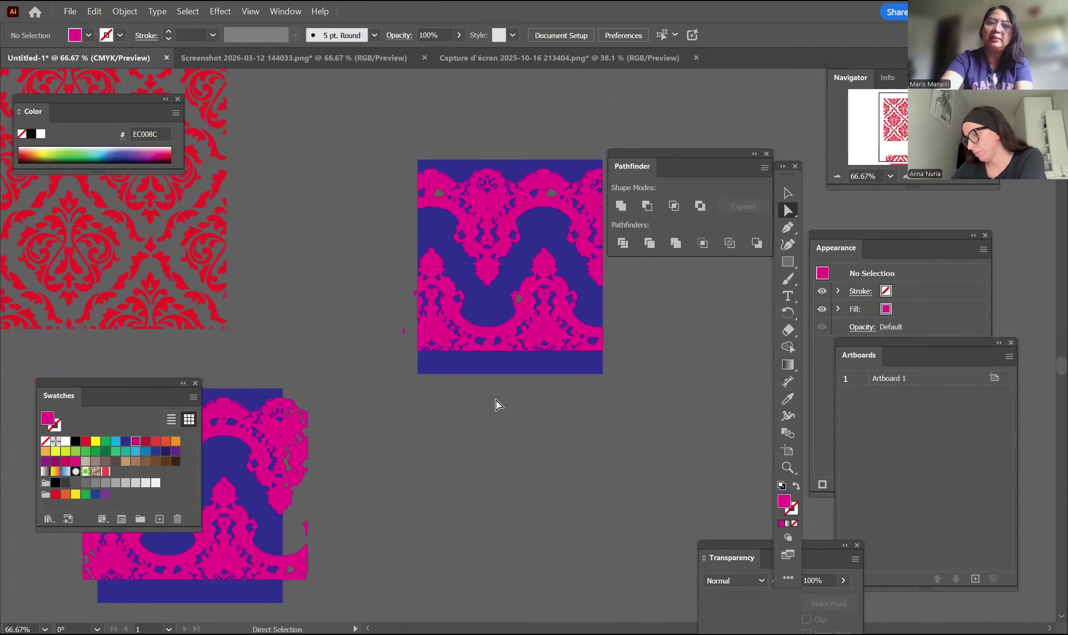
left_click_drag(533, 350, 657, 472)
left_click_drag(460, 282, 506, 367)
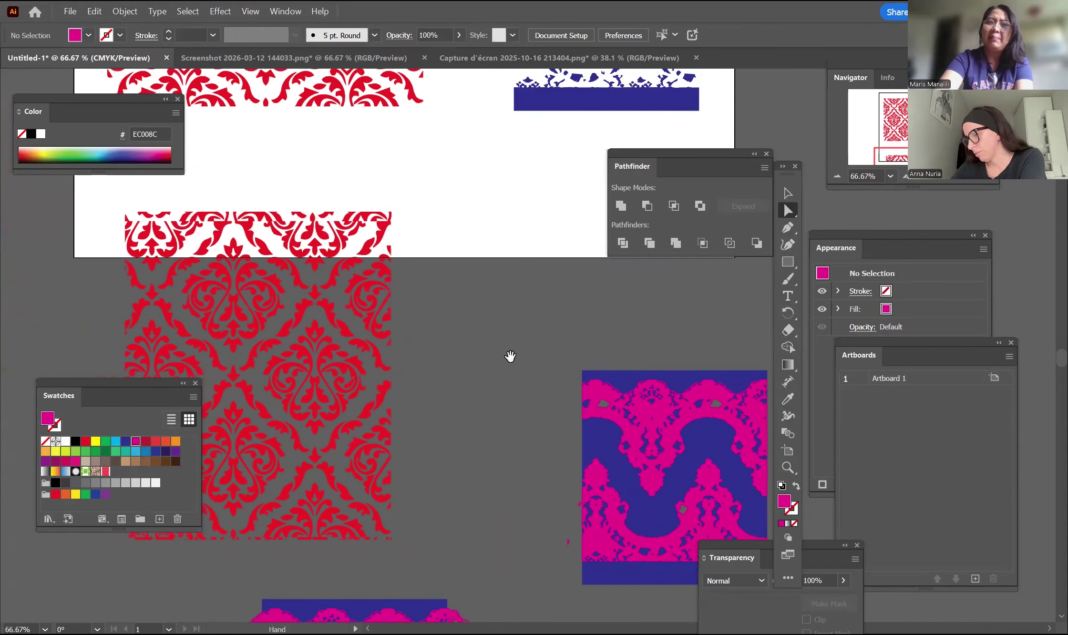
key("v")
left_click_drag(329, 345, 333, 496)
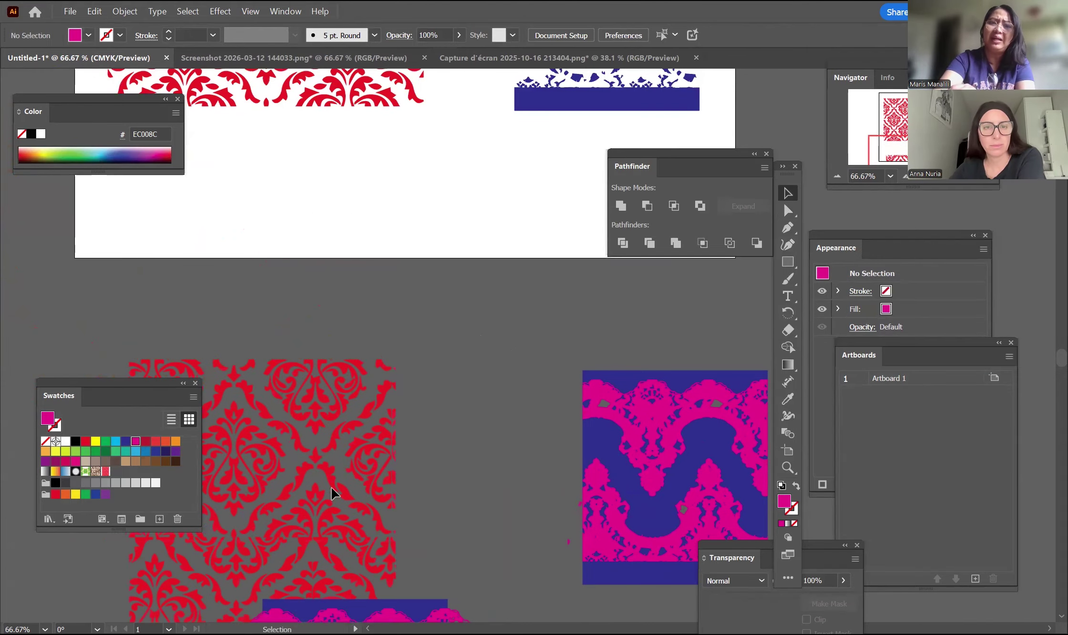
left_click(448, 271)
Try moving a single red piece of the central brocade motif slightly upward, undo the move and clear the selection
left_click_drag(454, 291, 556, 375)
left_click(372, 307)
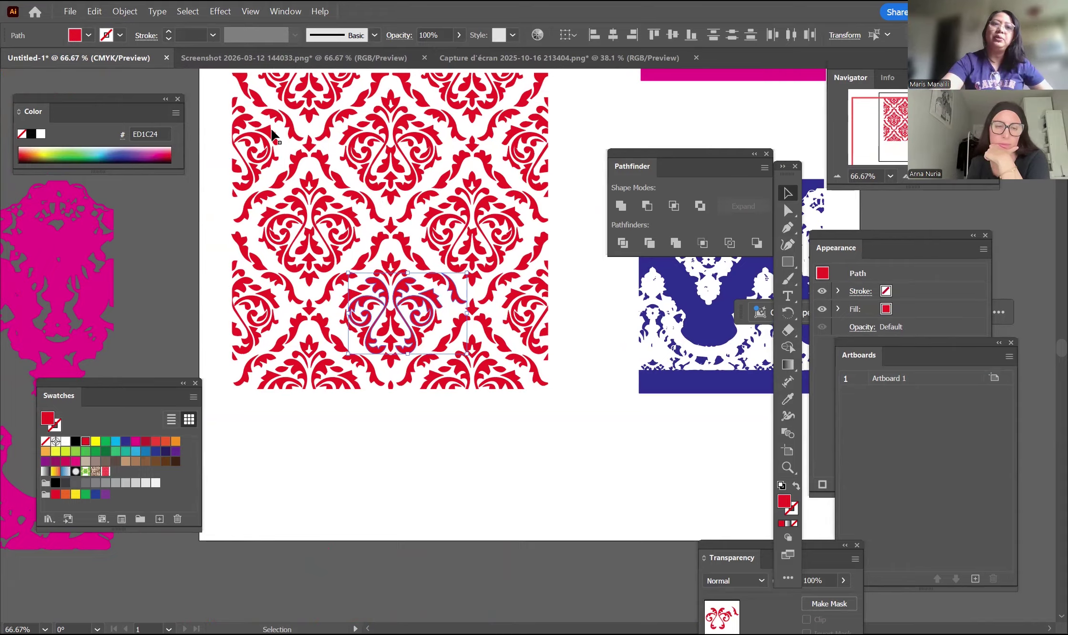
left_click_drag(401, 282, 401, 267)
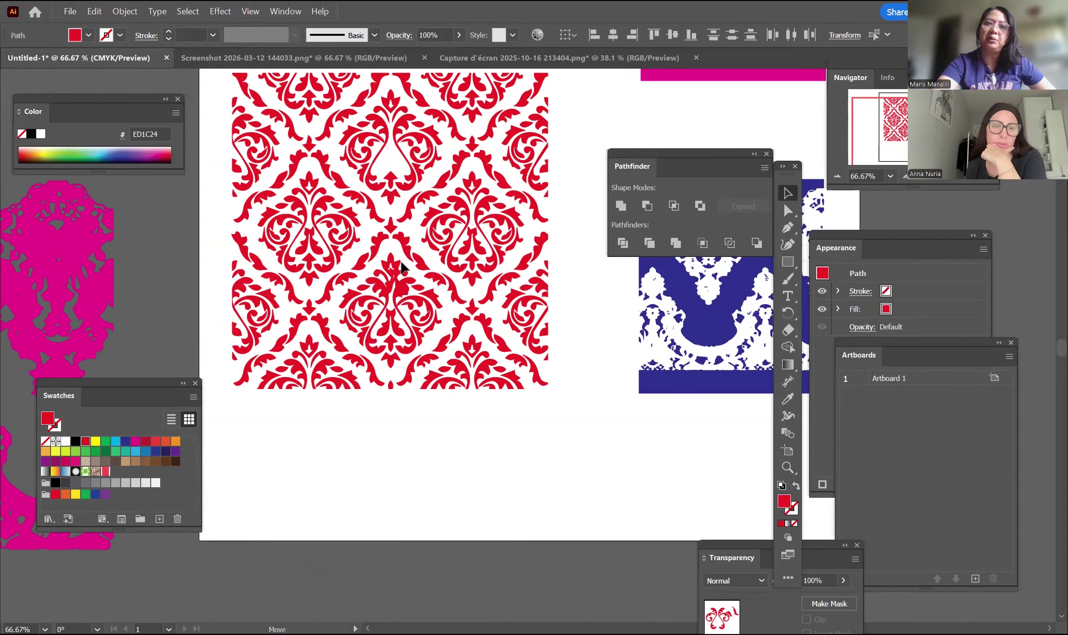
key("ctrl+z")
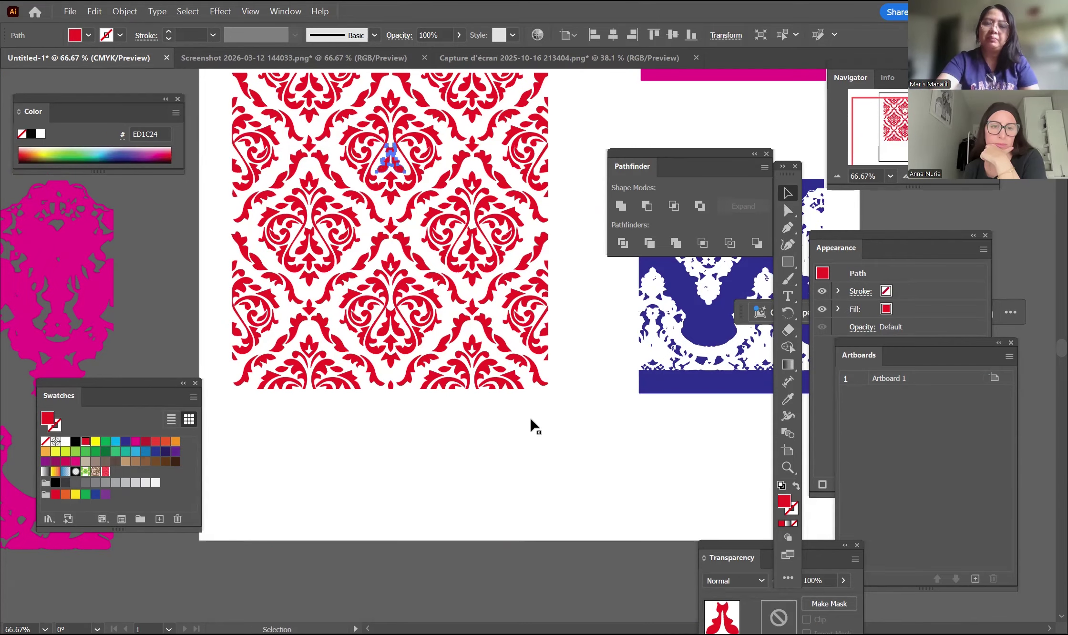
left_click(532, 455)
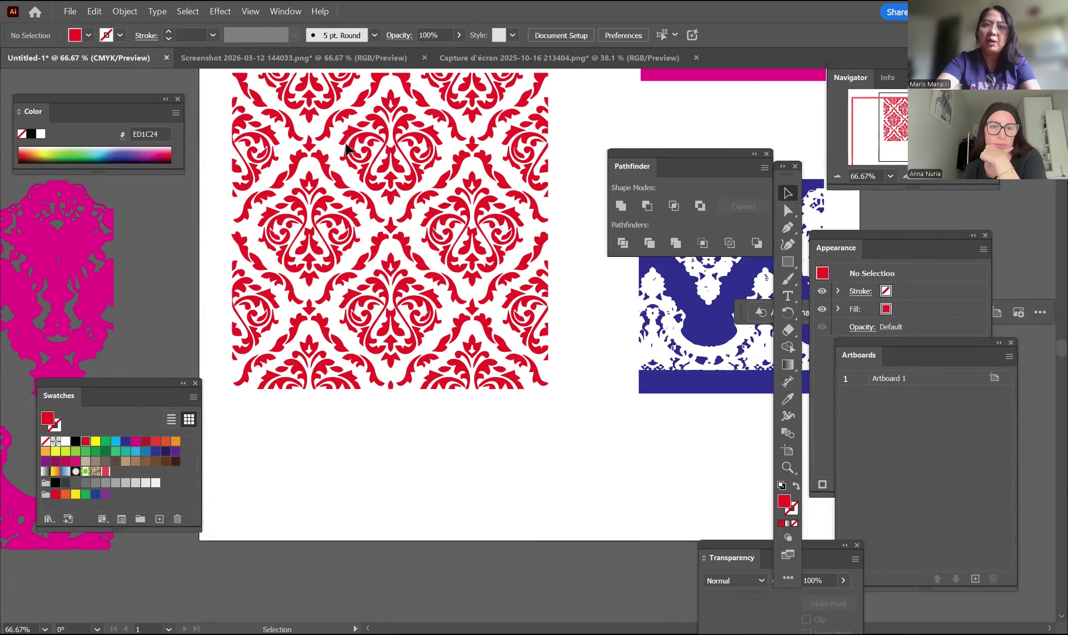
left_click_drag(444, 227, 514, 272)
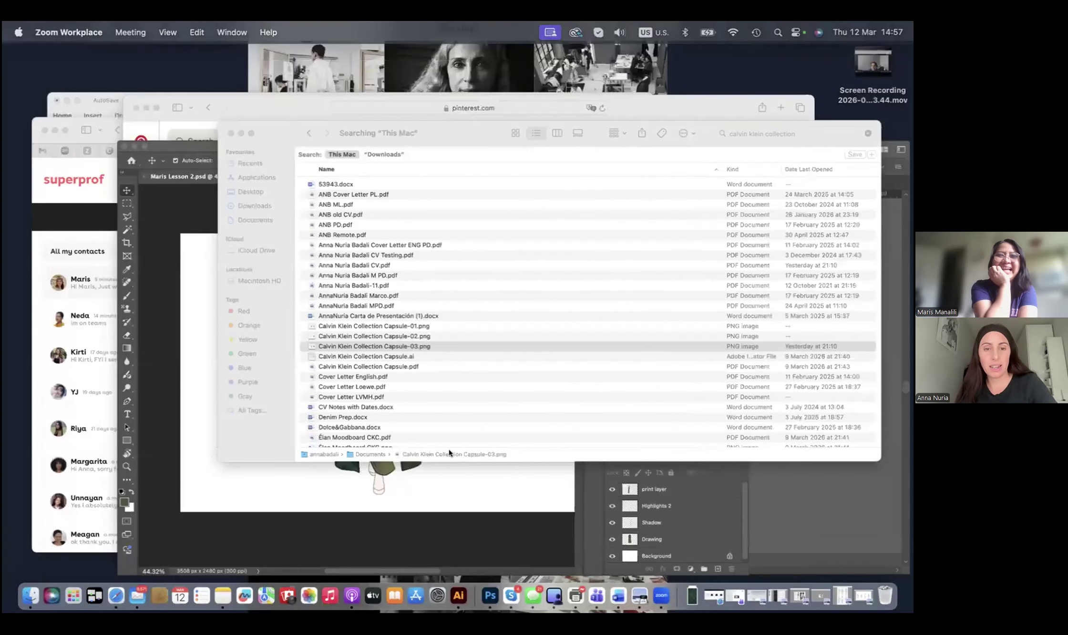
Switch to the Calvin Klein Collection Capsule.ai document in Illustrator and examine the dress illustrations on Artboards 1 to 3
key("ctrl+Up")
left_click(761, 489)
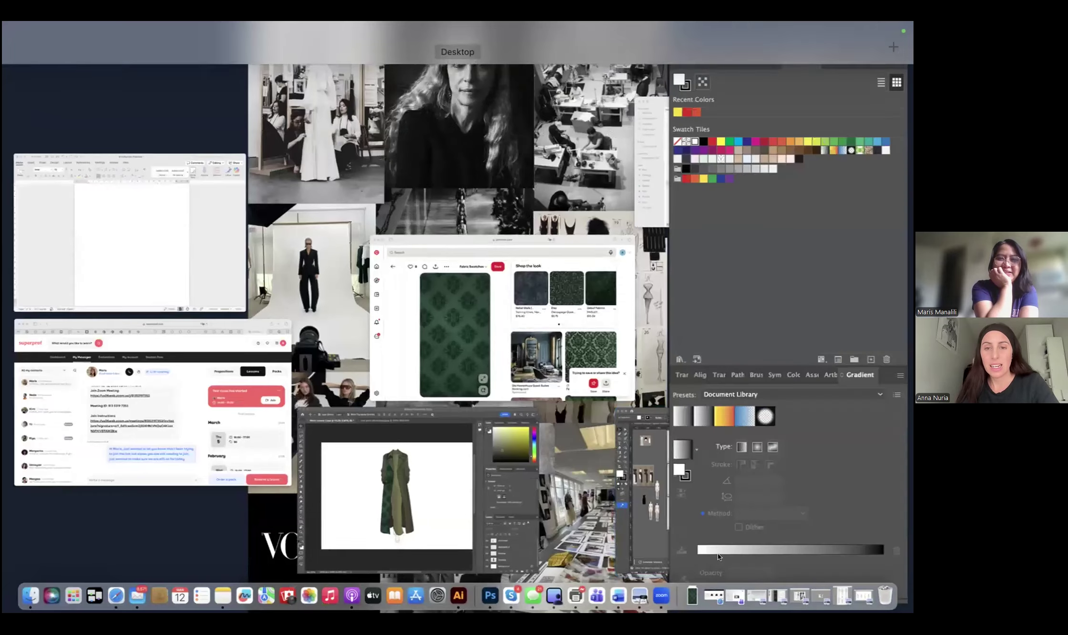
scroll(193, 219, "up", 3)
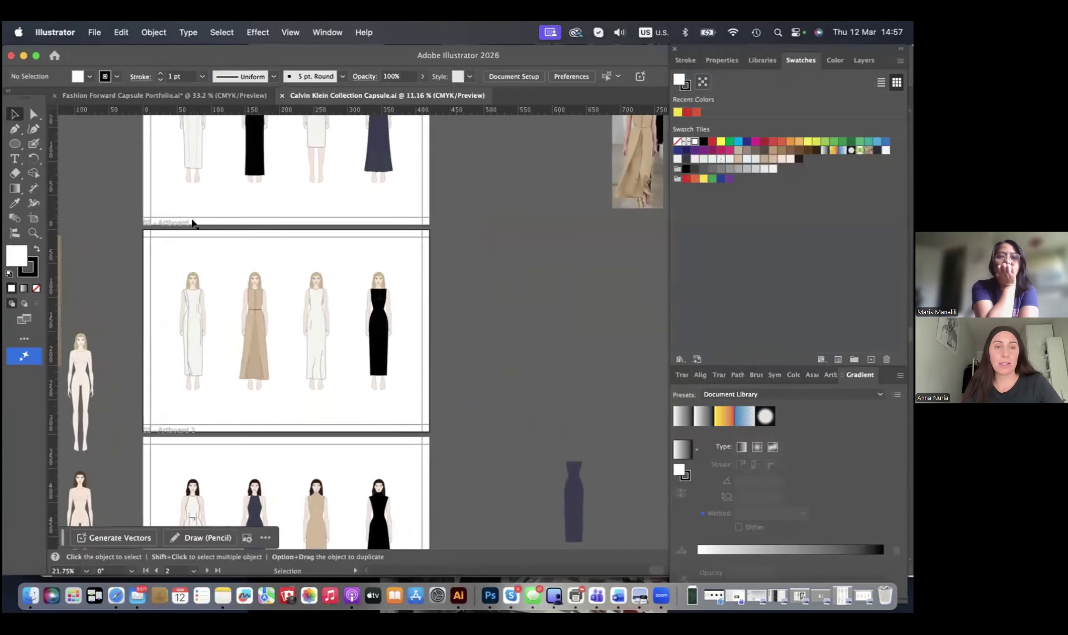
scroll(220, 203, "up", 4)
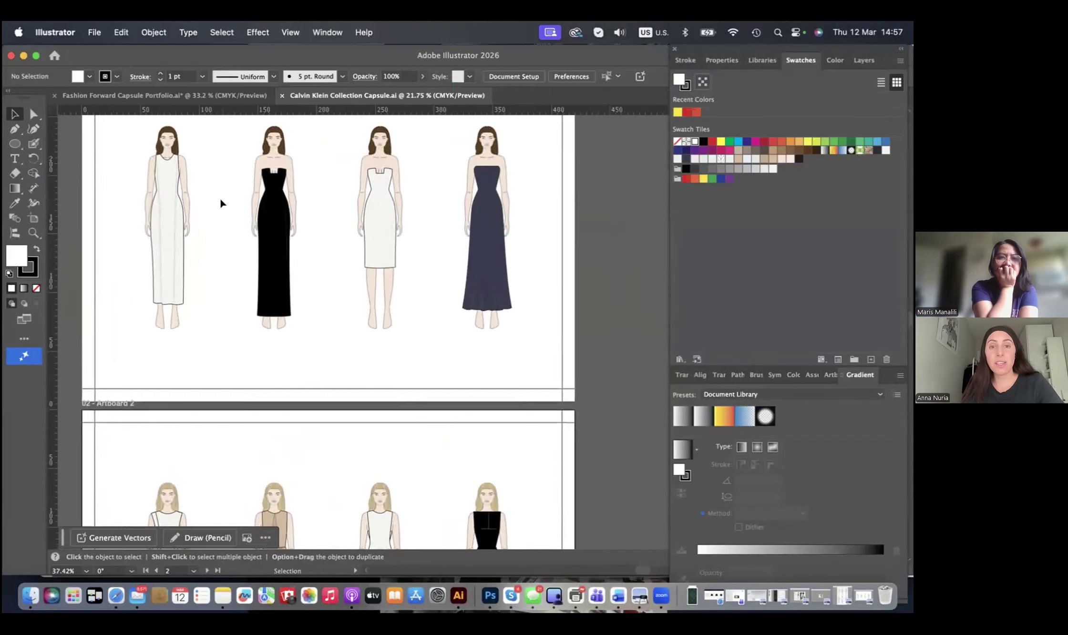
scroll(220, 204, "up", 3)
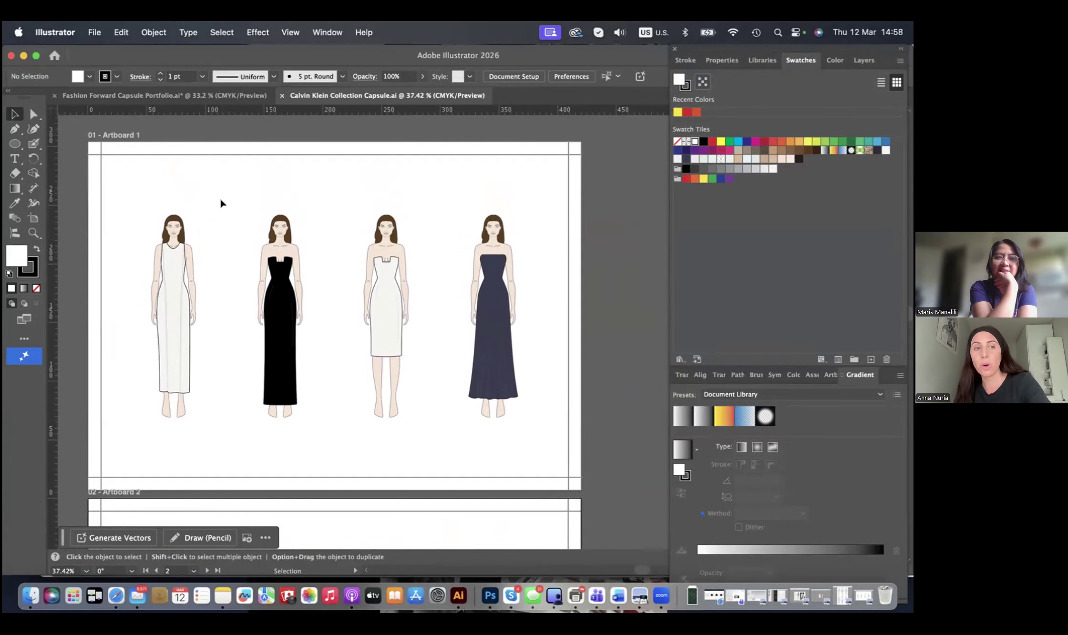
scroll(221, 203, "down", 10)
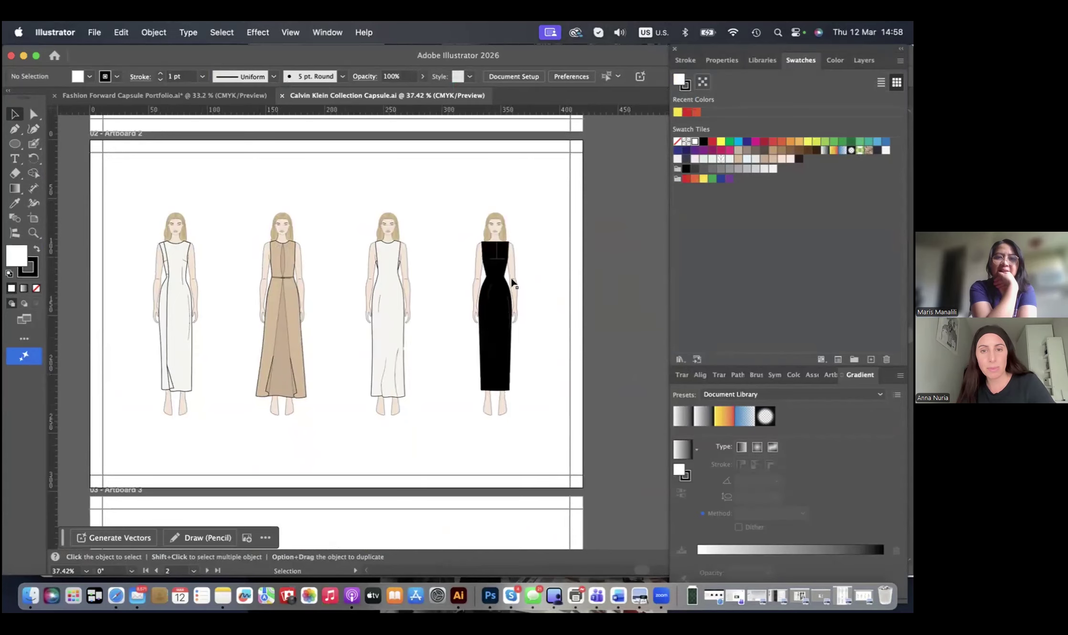
scroll(334, 321, "down", 2)
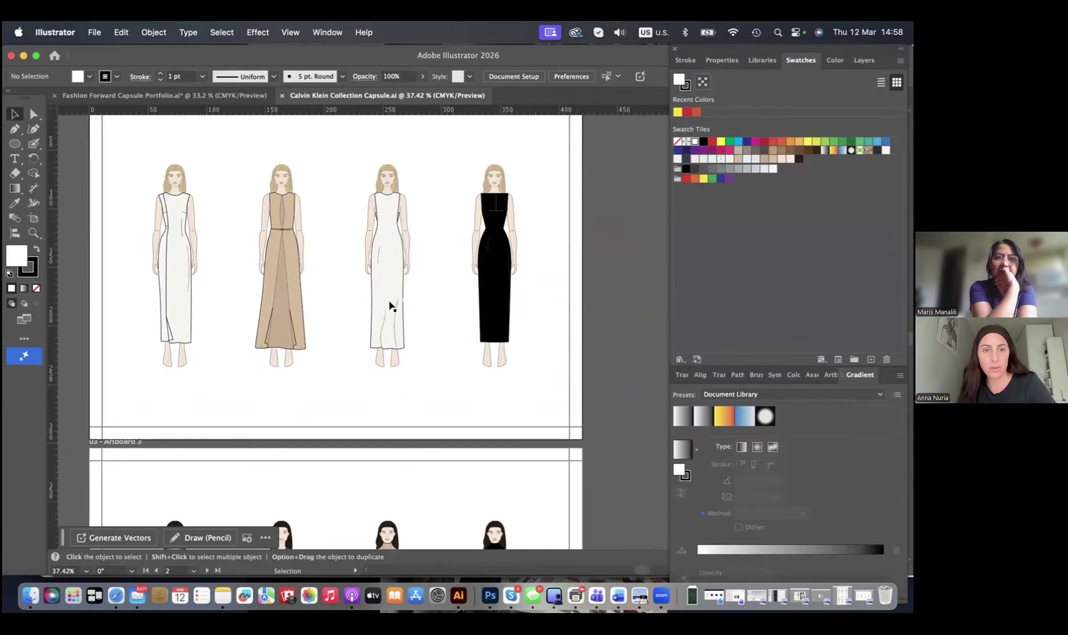
scroll(389, 305, "down", 8)
scroll(325, 352, "down", 1)
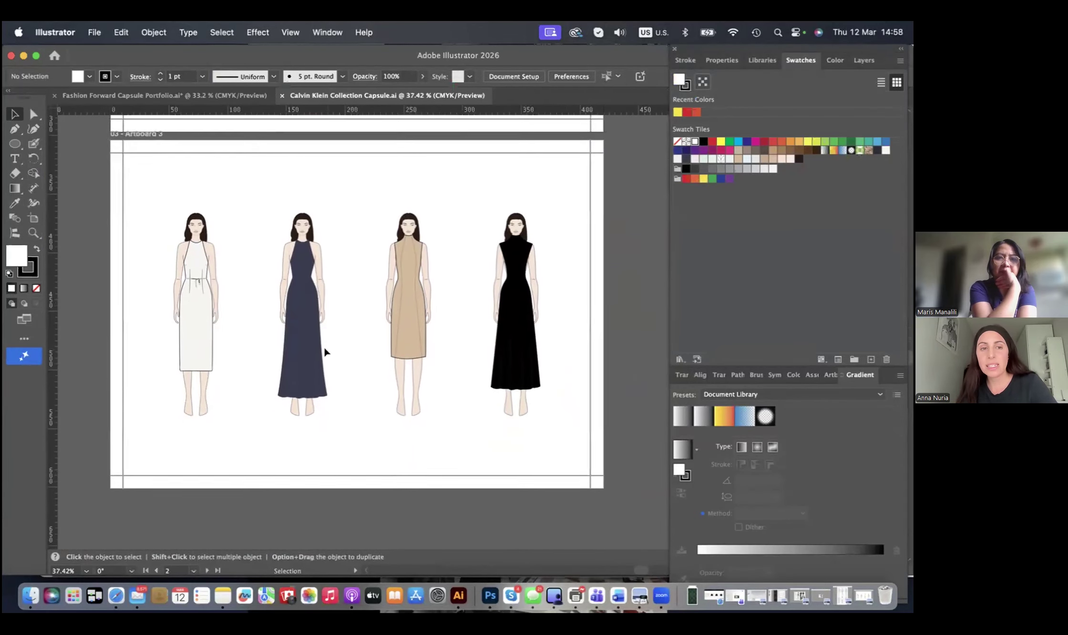
scroll(324, 352, "up", 2)
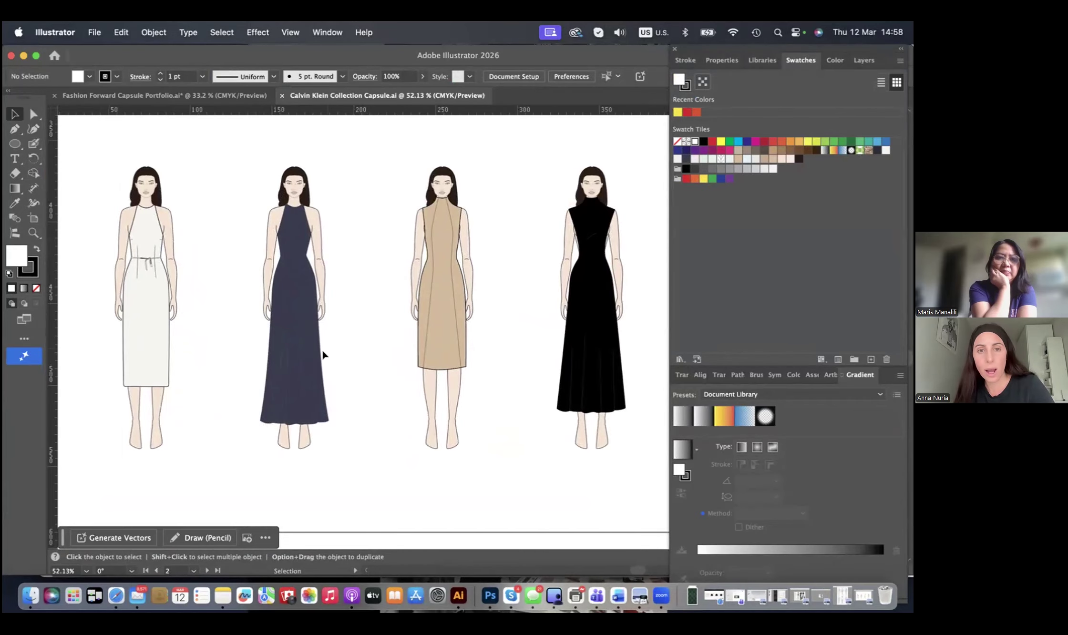
scroll(324, 352, "down", 3)
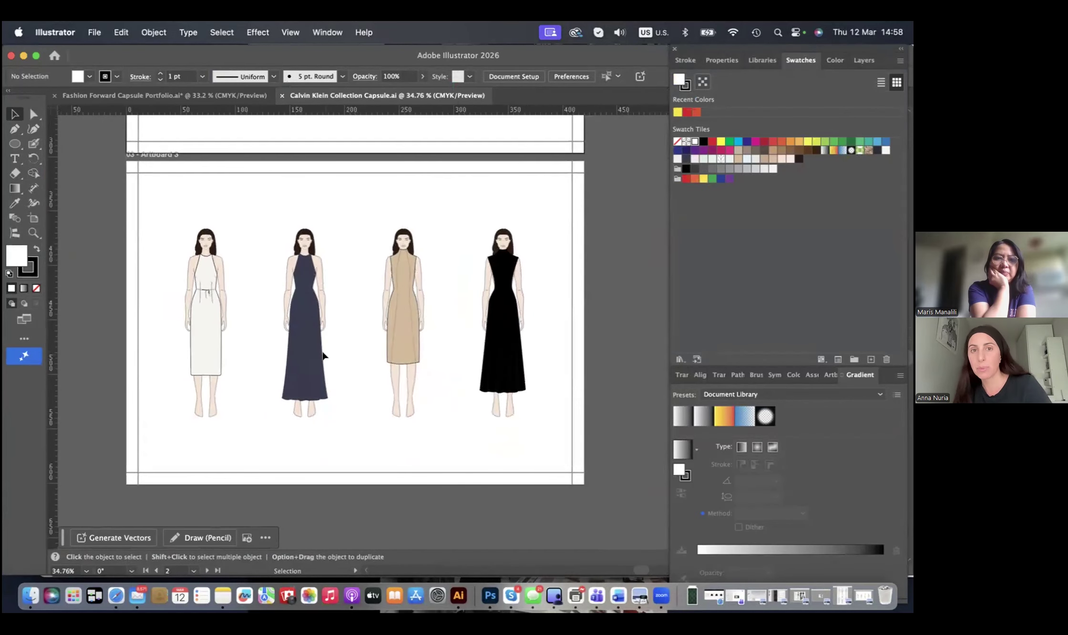